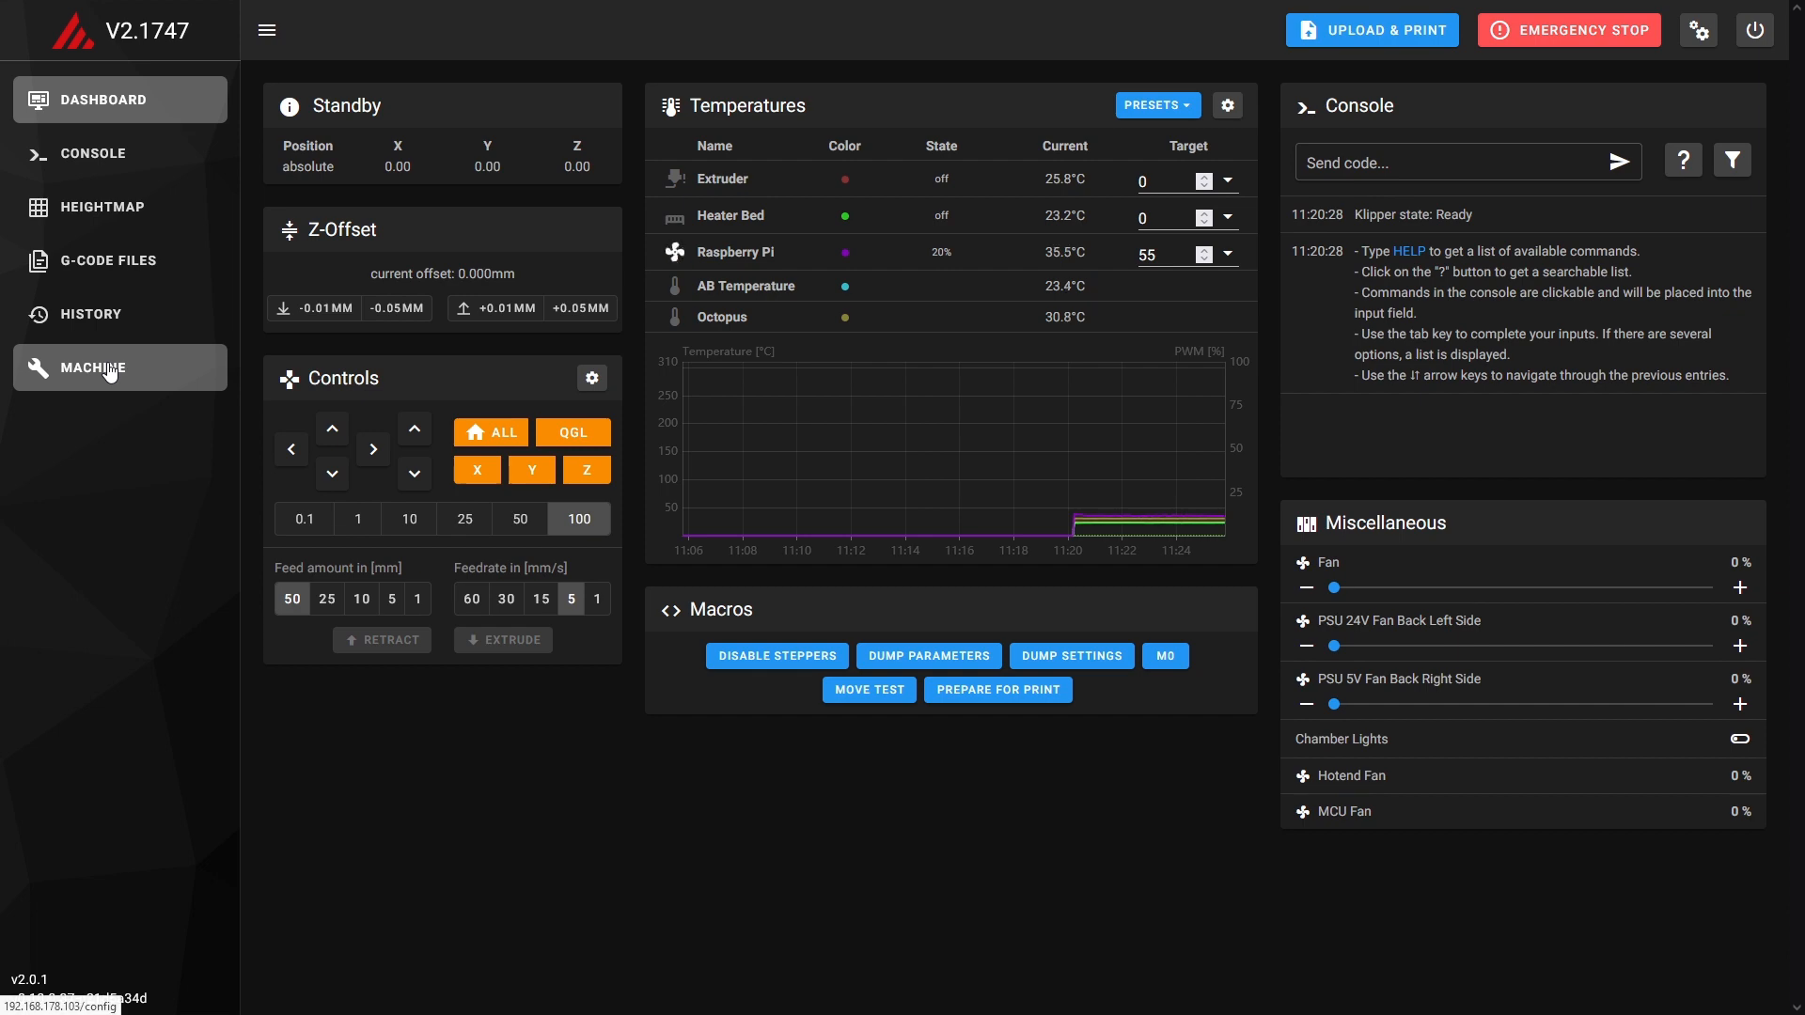
Turn on the display of hidden files in the machine page's config file list.
click(110, 369)
click(970, 161)
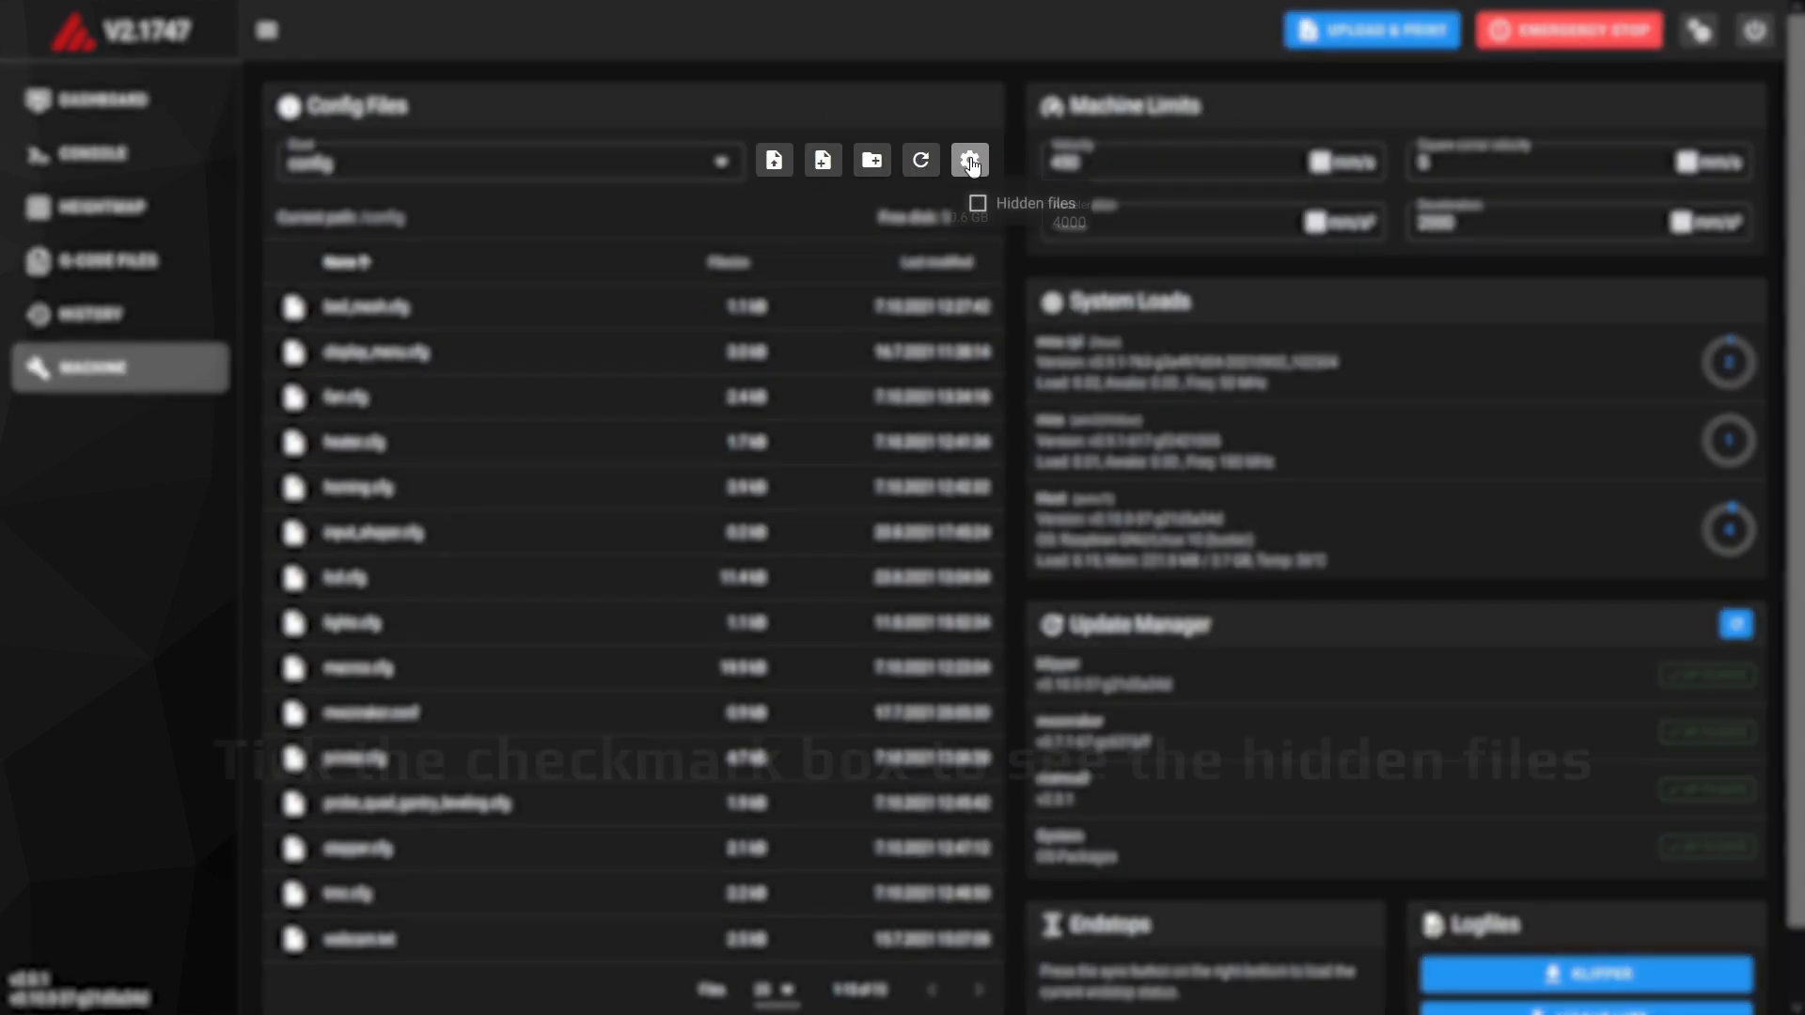
click(977, 203)
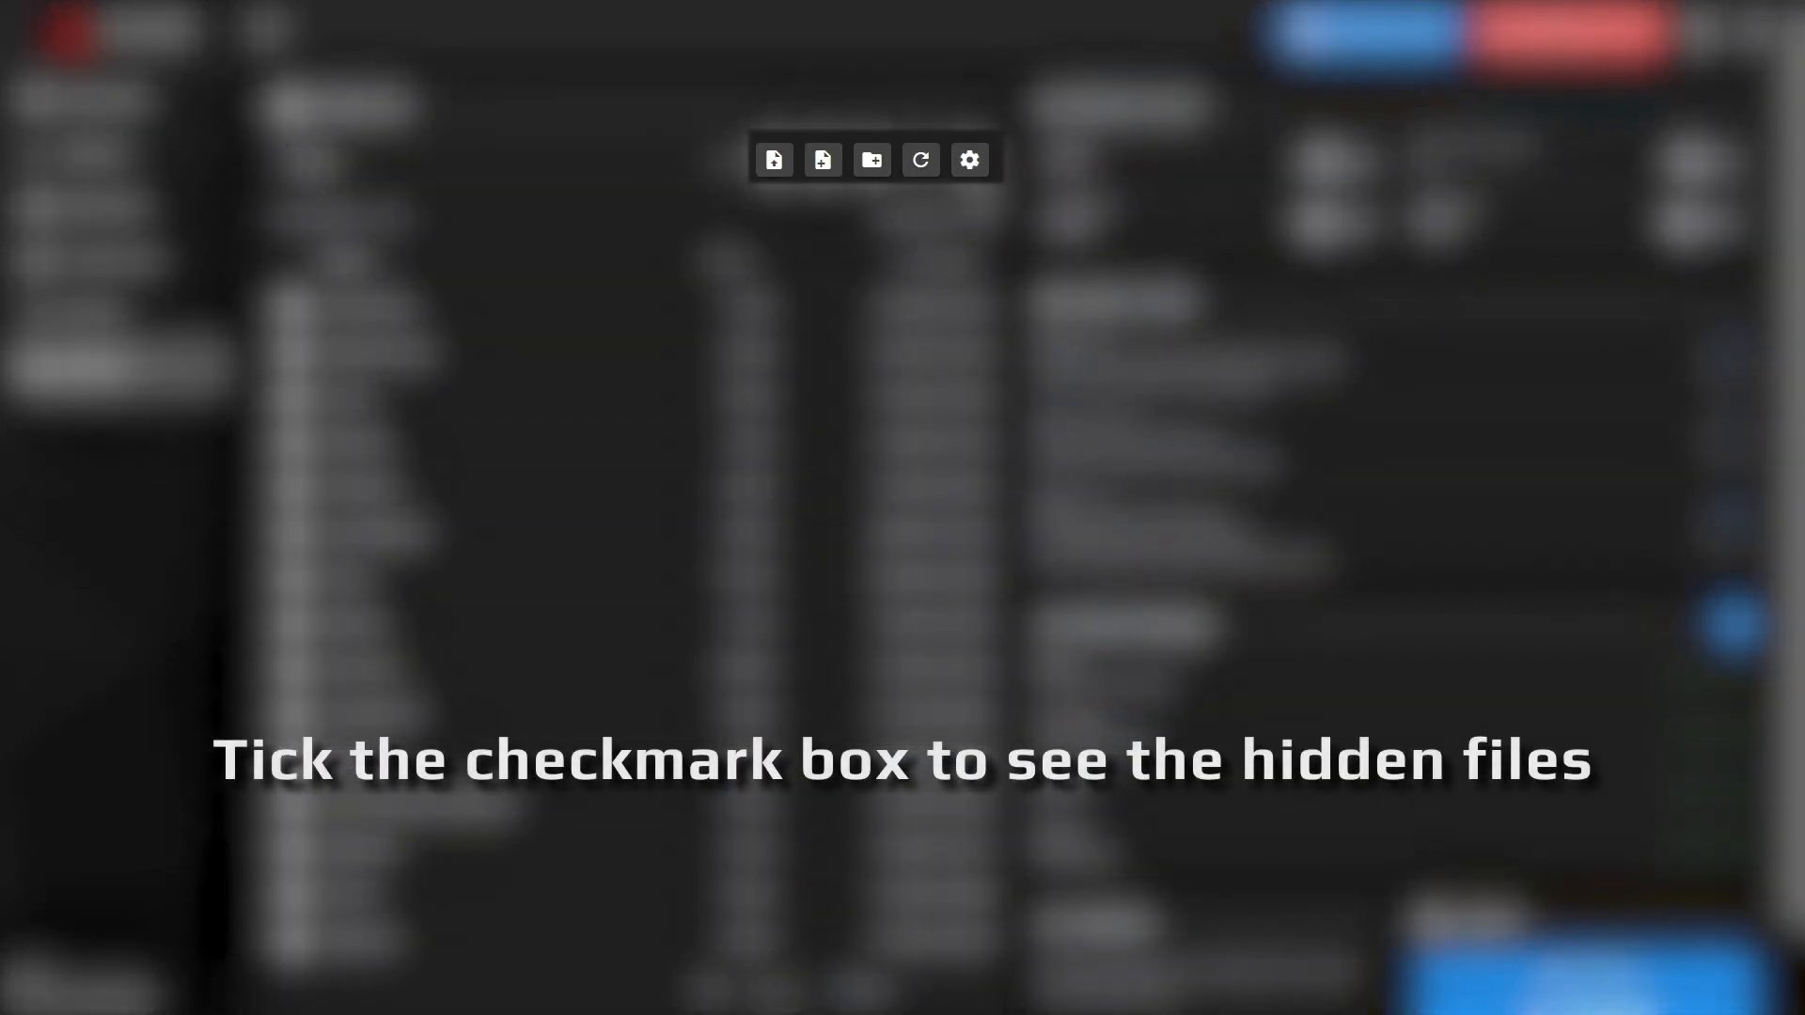
click(971, 160)
click(1020, 214)
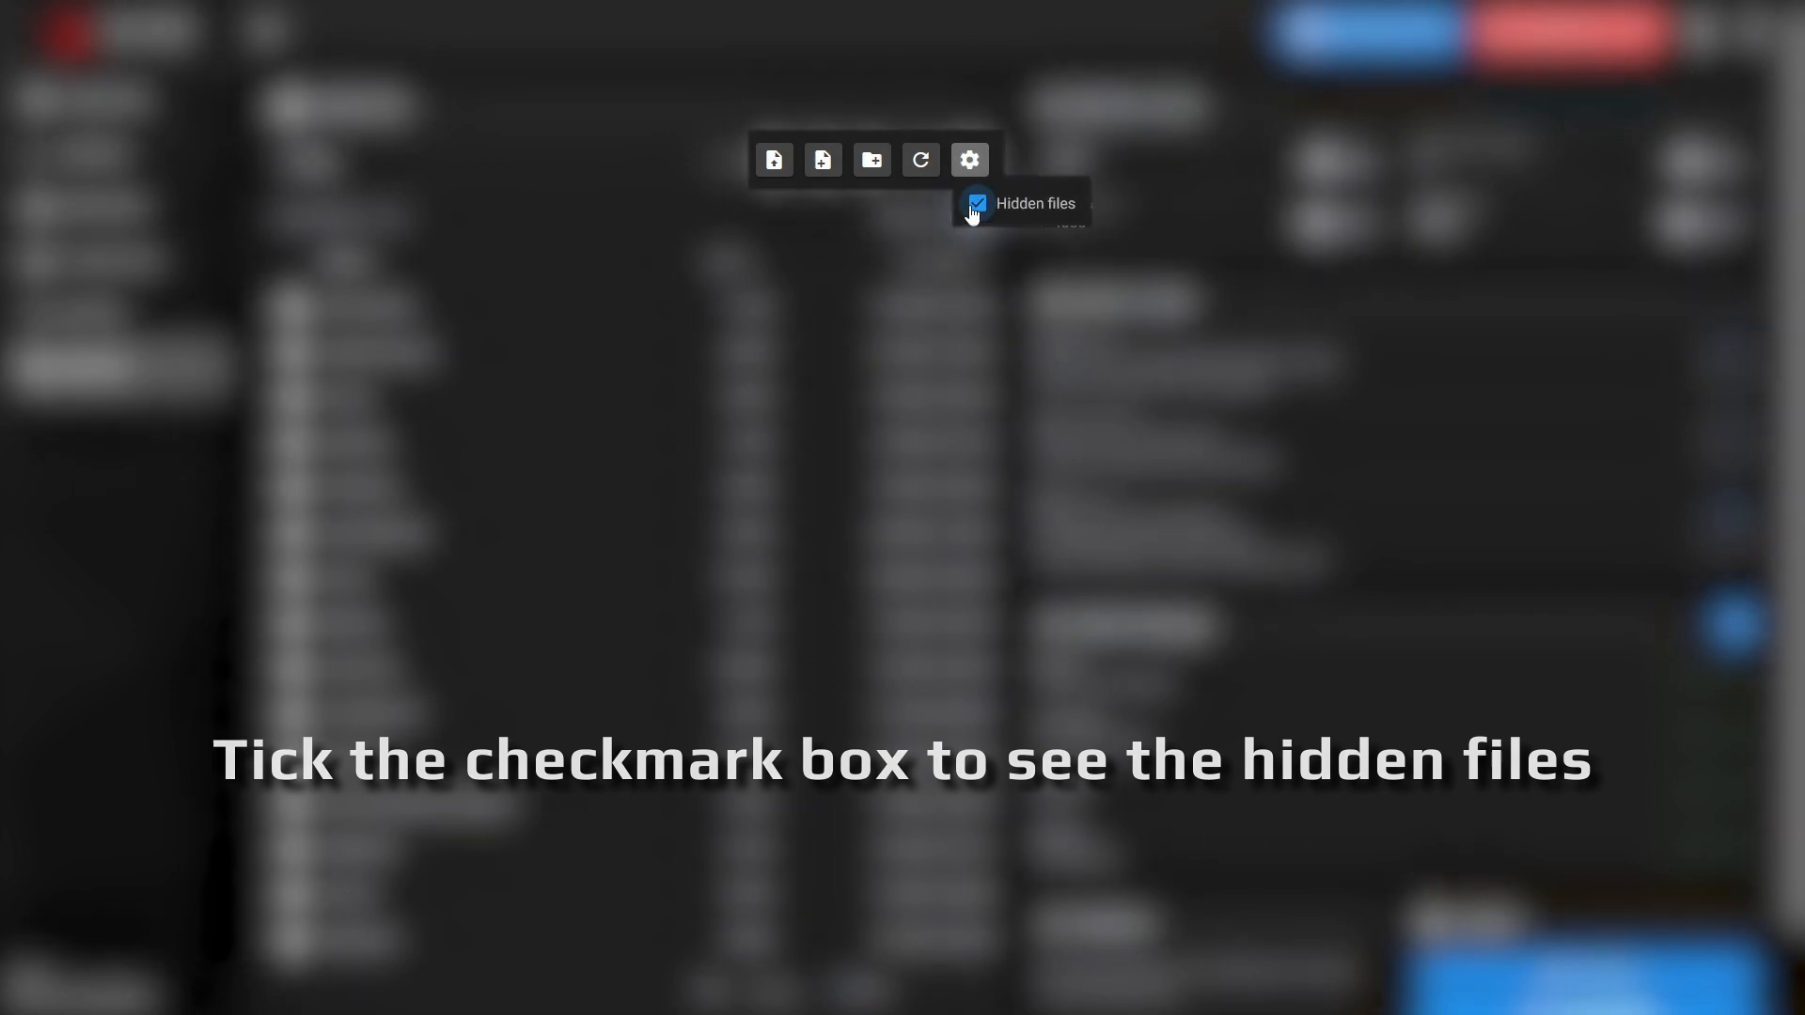
click(972, 163)
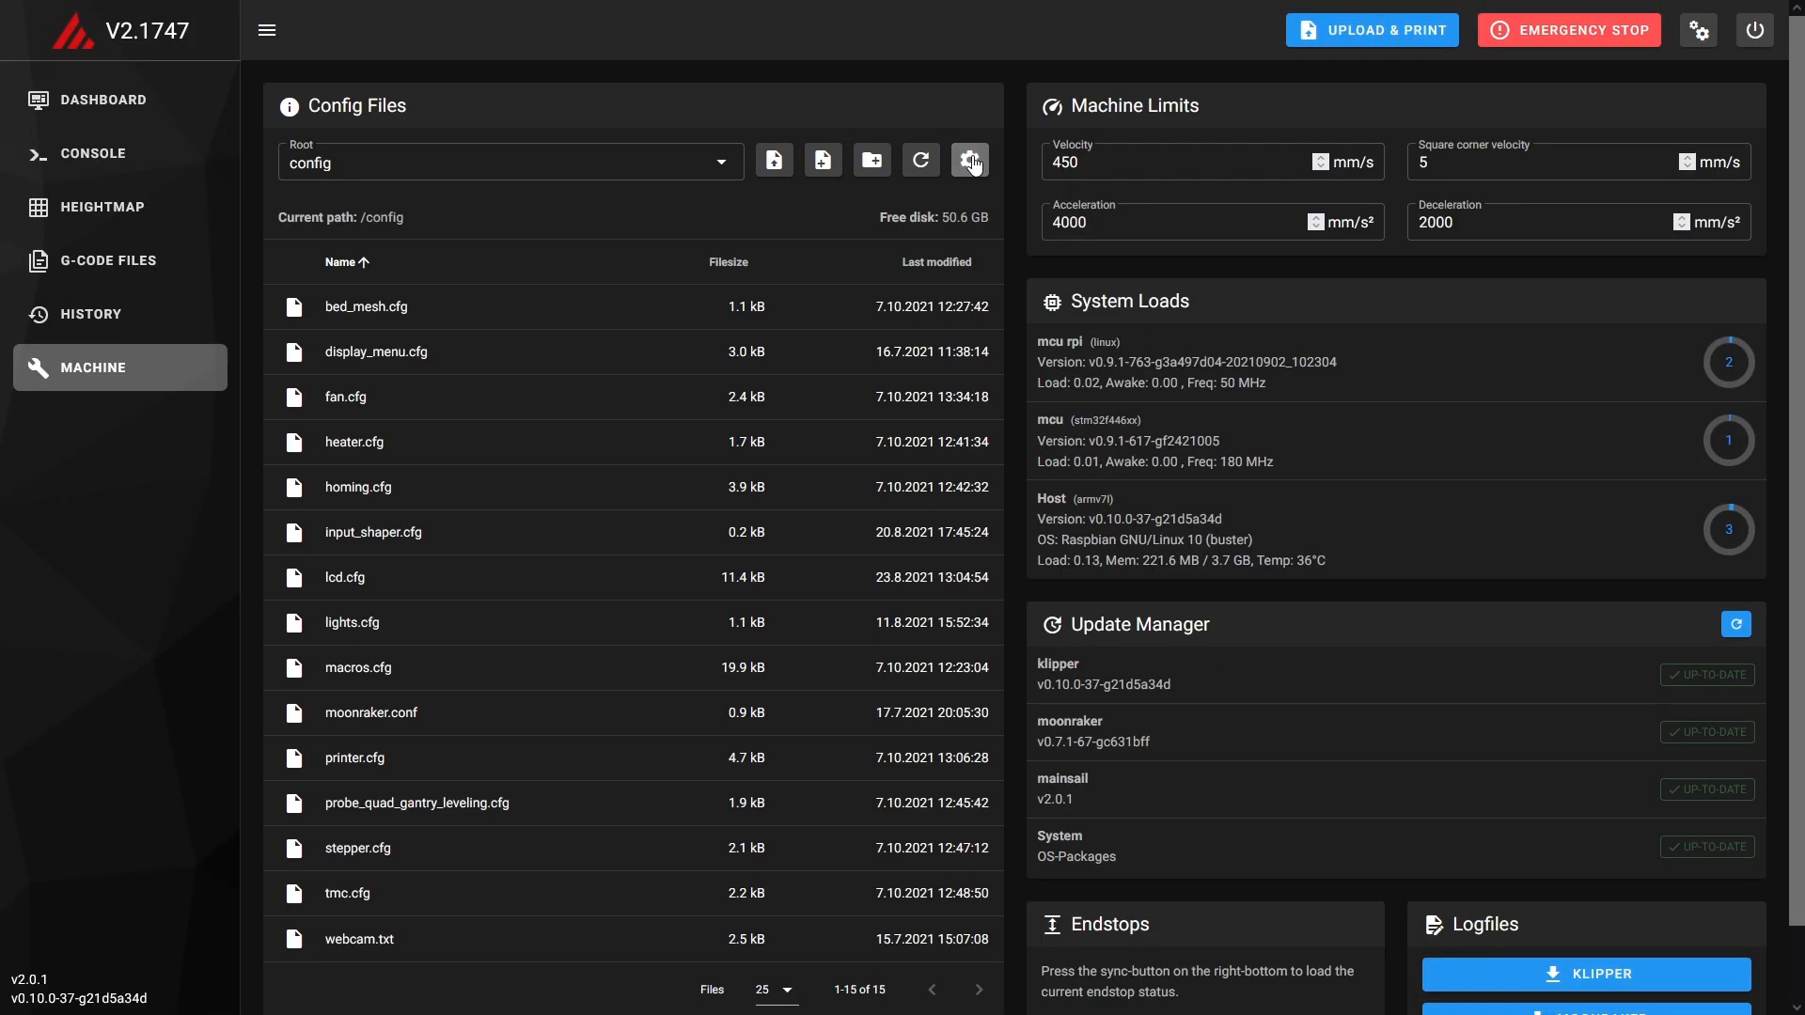
Create a directory named .theme in the config root folder.
click(871, 161)
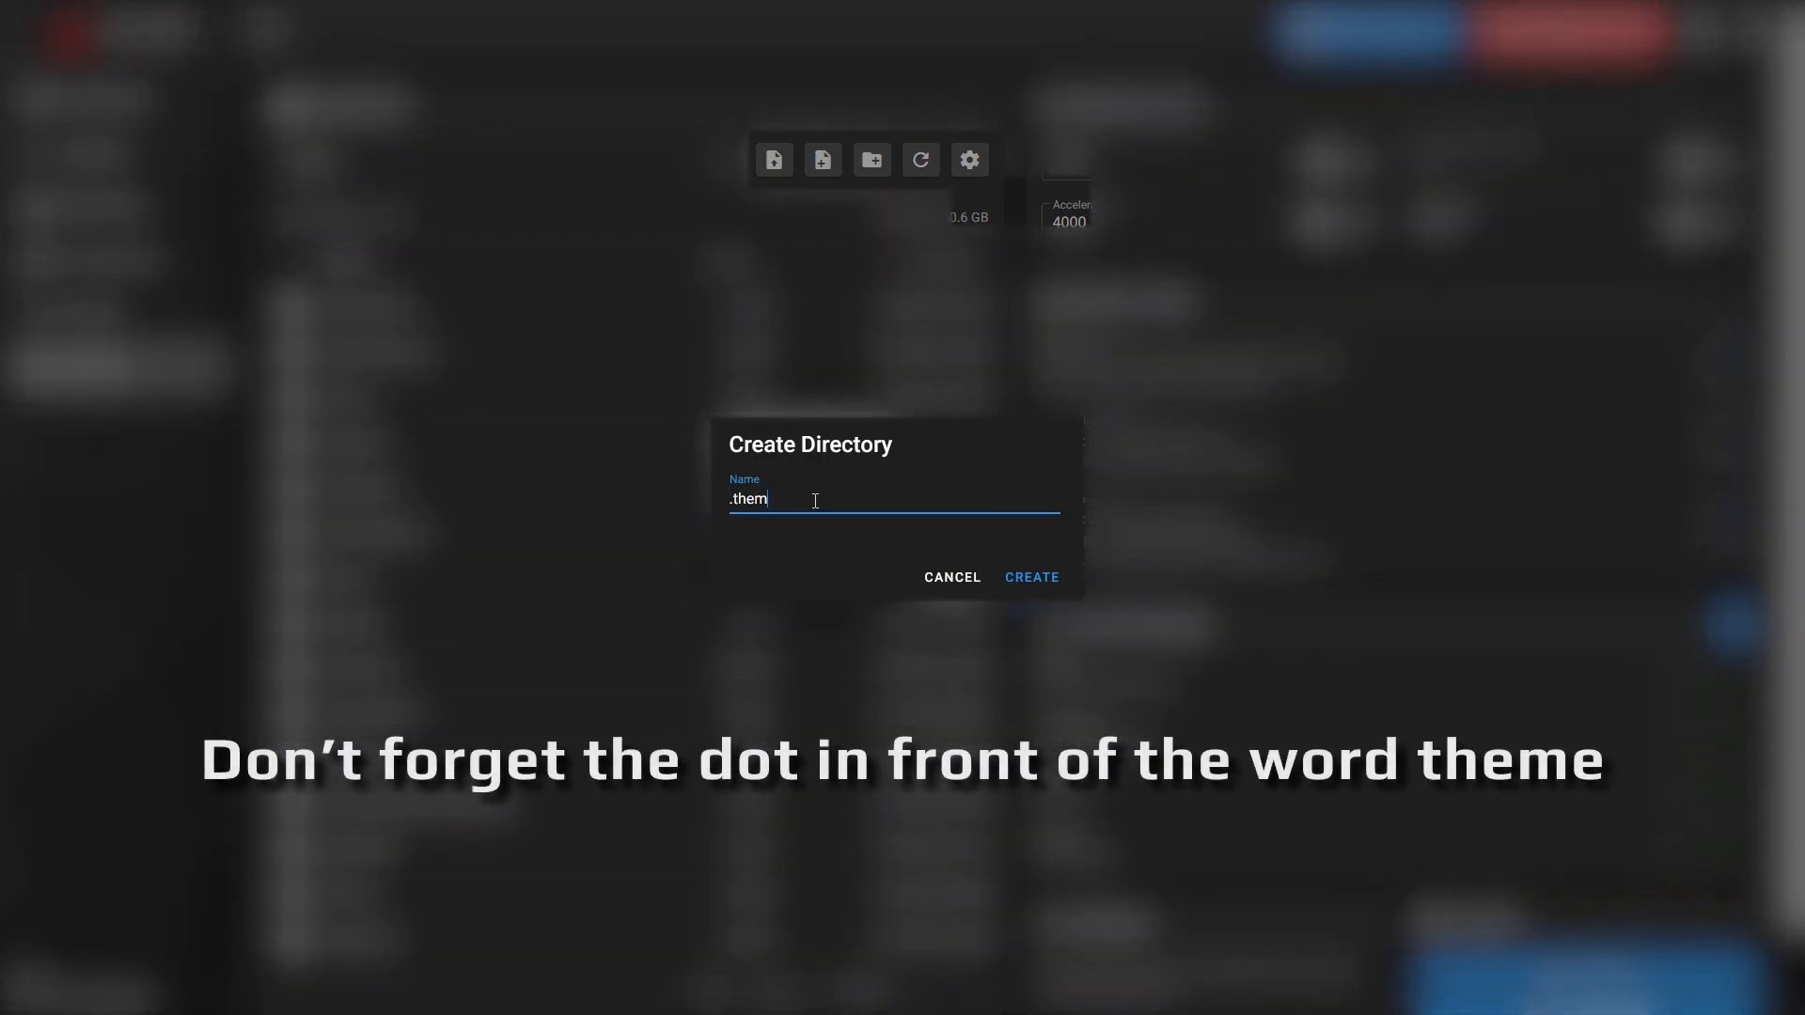
text(.theme)
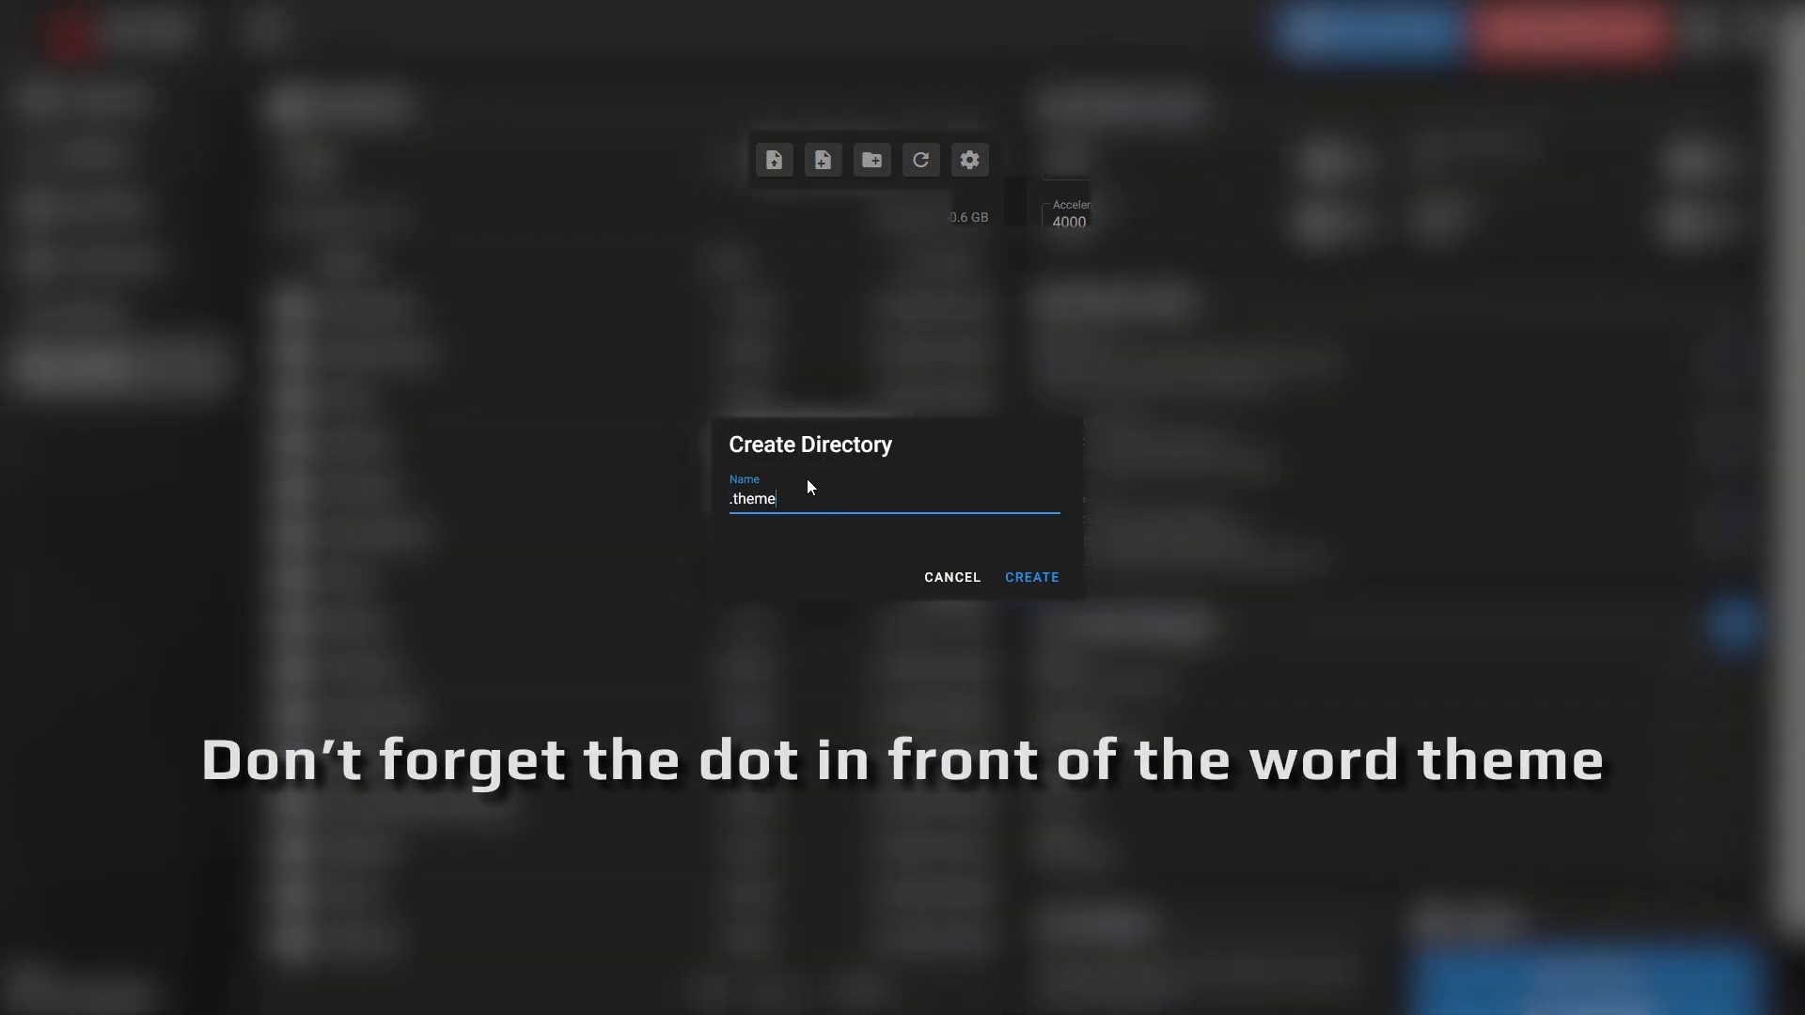
click(1031, 578)
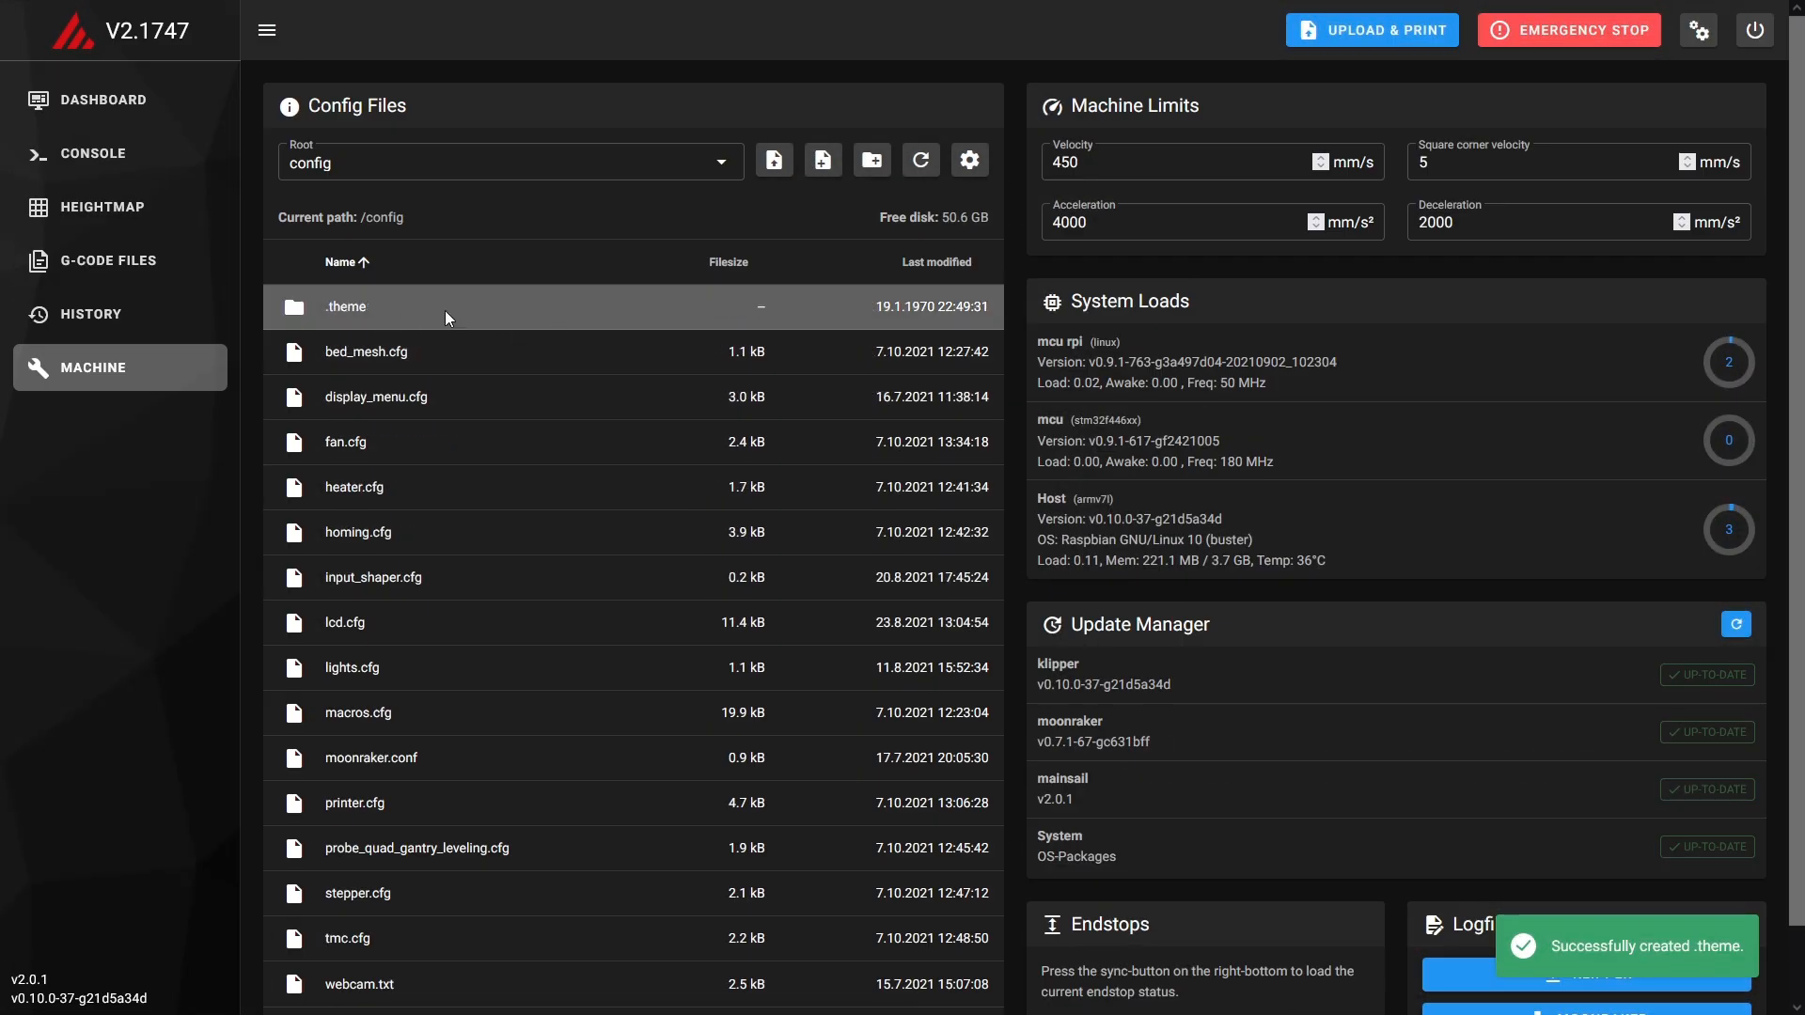
Turn the display of hidden files off and on again in the config file list, then return to the dashboard.
click(971, 169)
click(1017, 200)
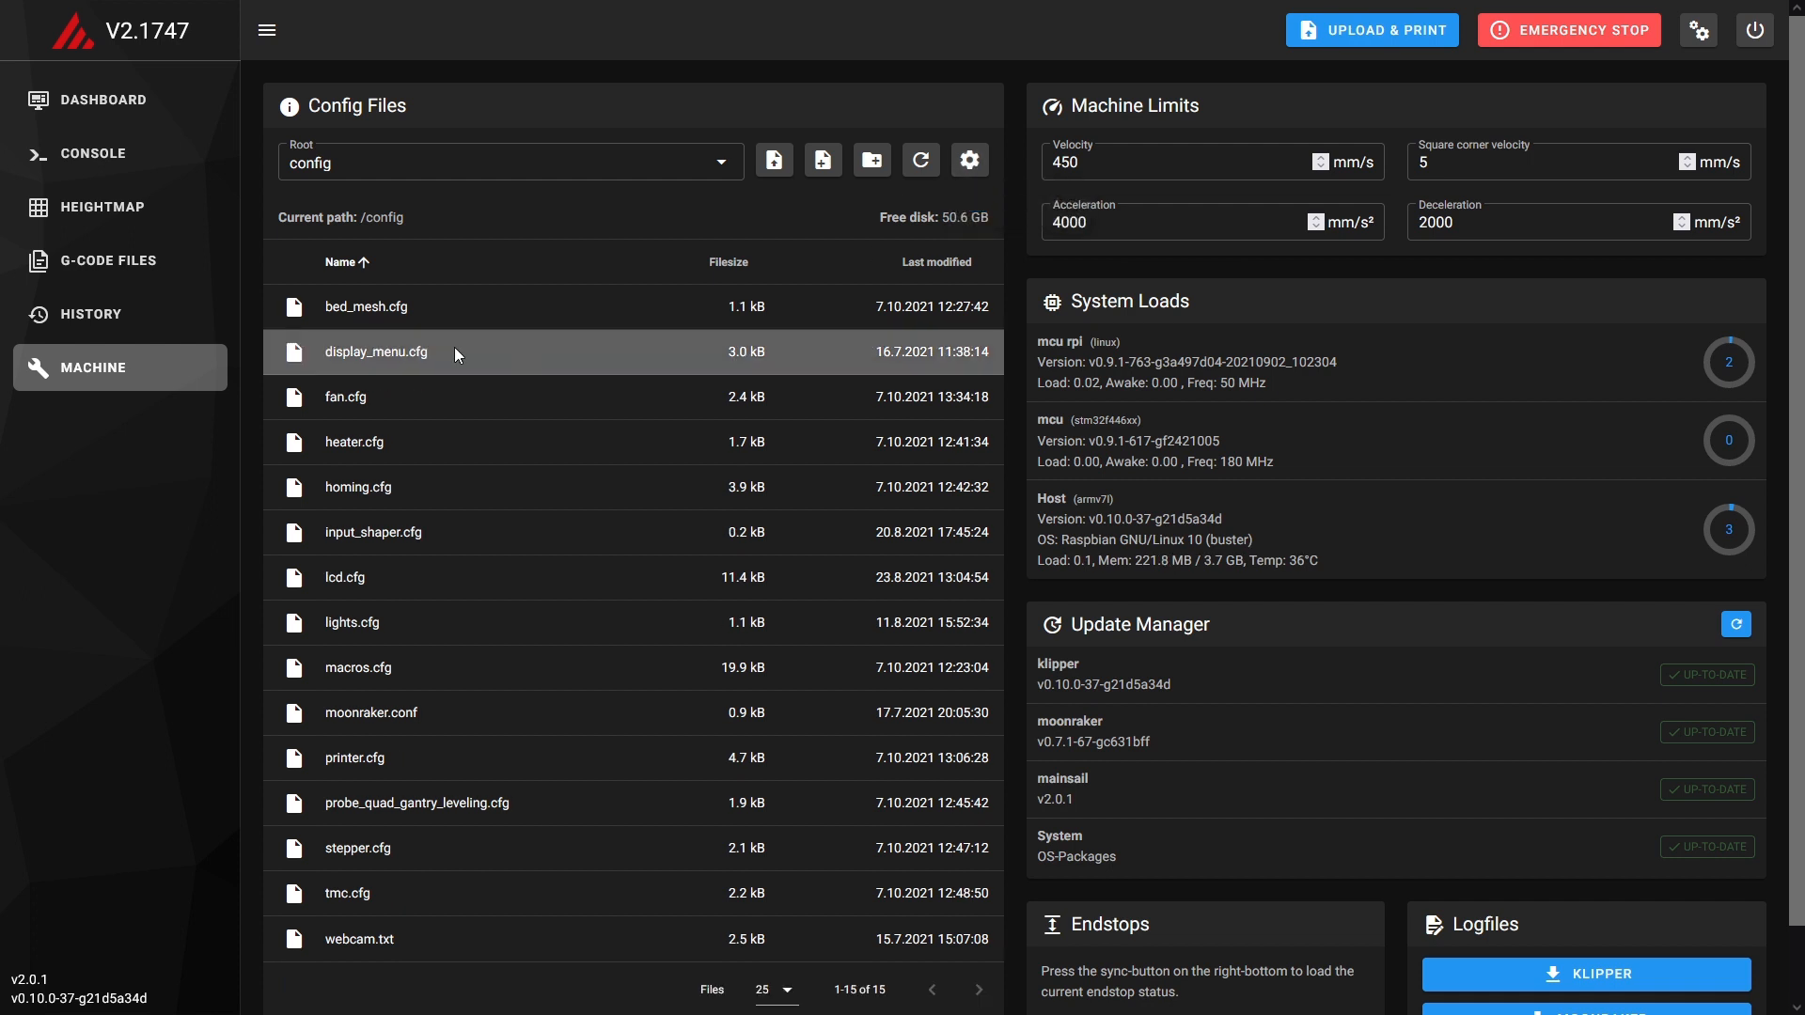
click(970, 160)
click(1013, 205)
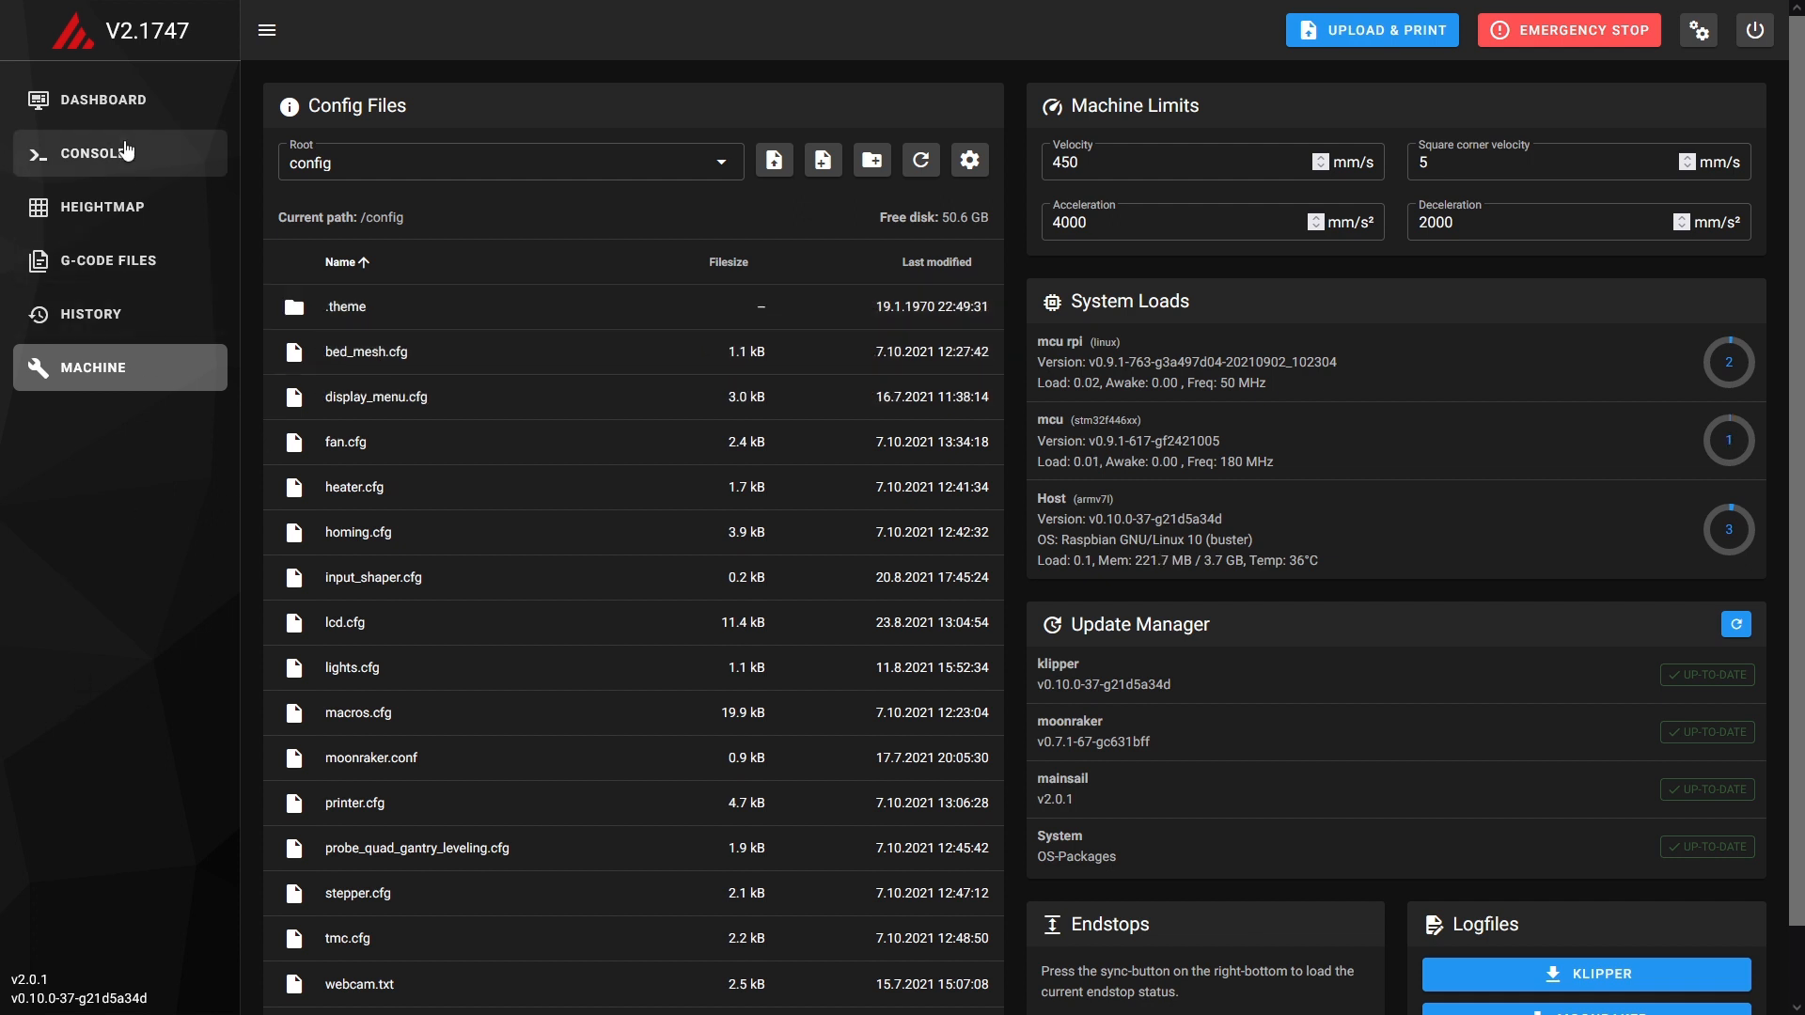
click(111, 99)
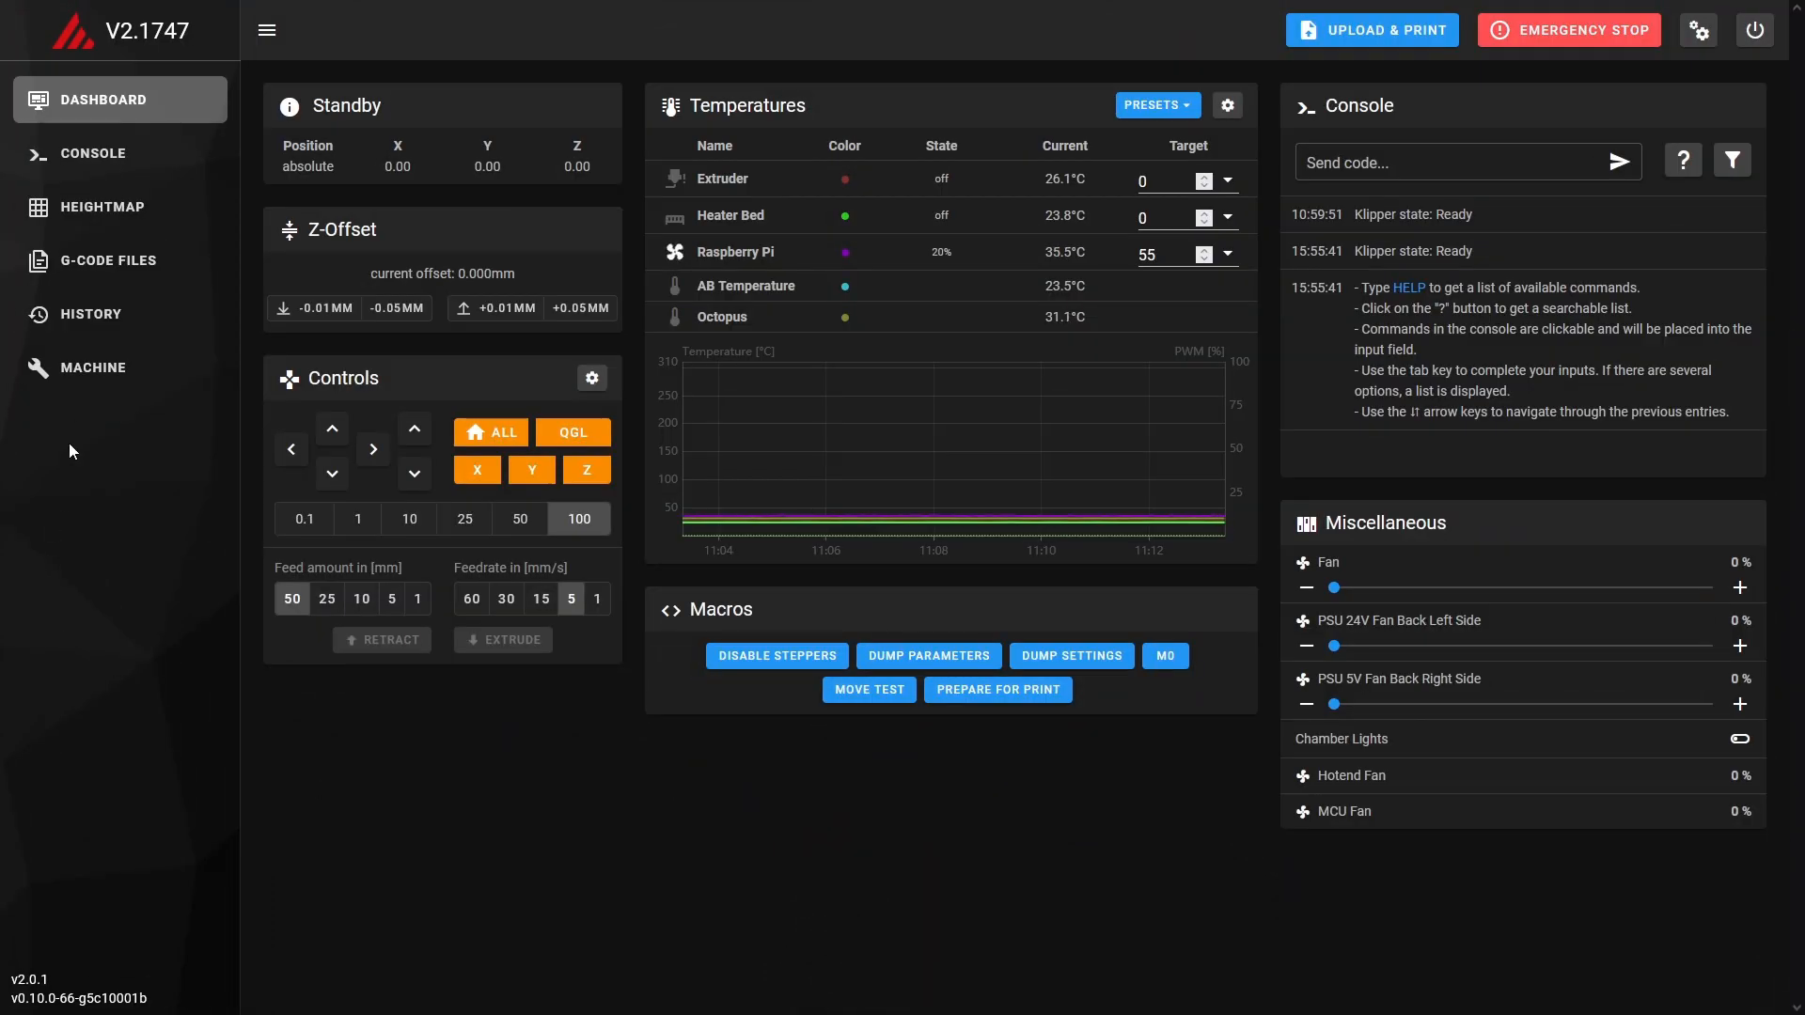
Upload sidebar-background.png into the .theme folder of the config files and check the sidebar on the dashboard.
click(89, 368)
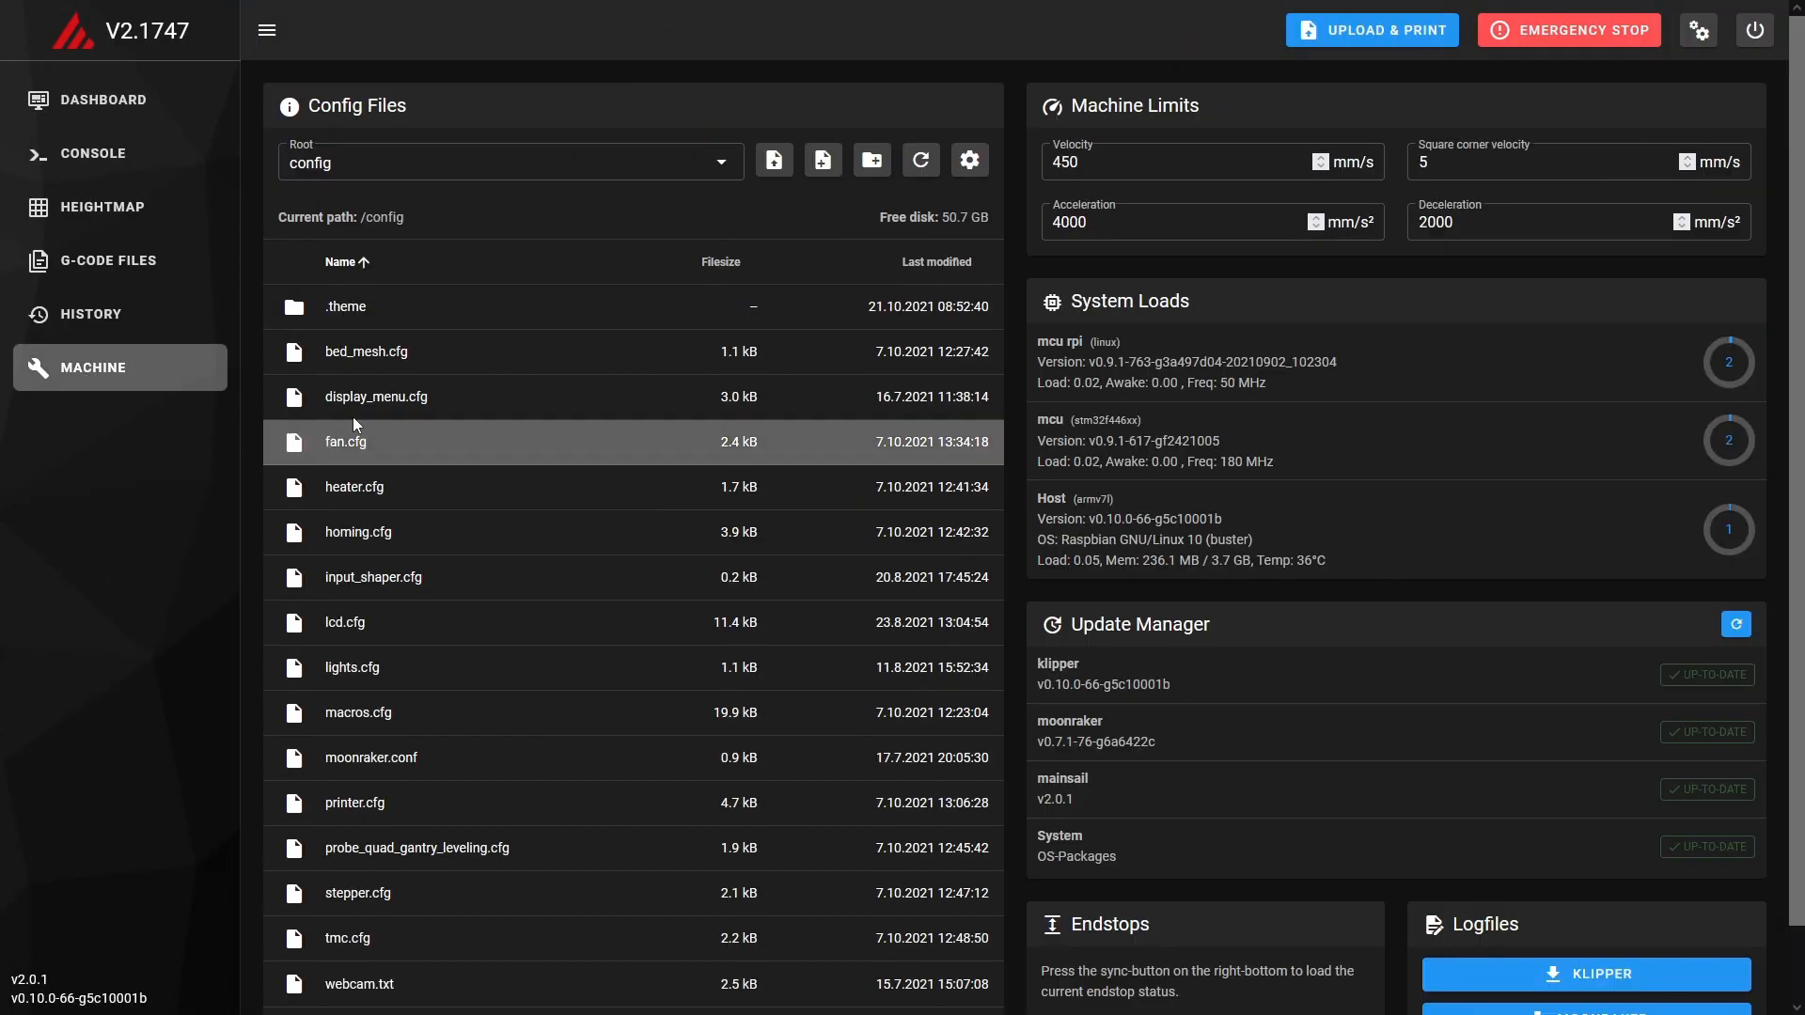
click(370, 309)
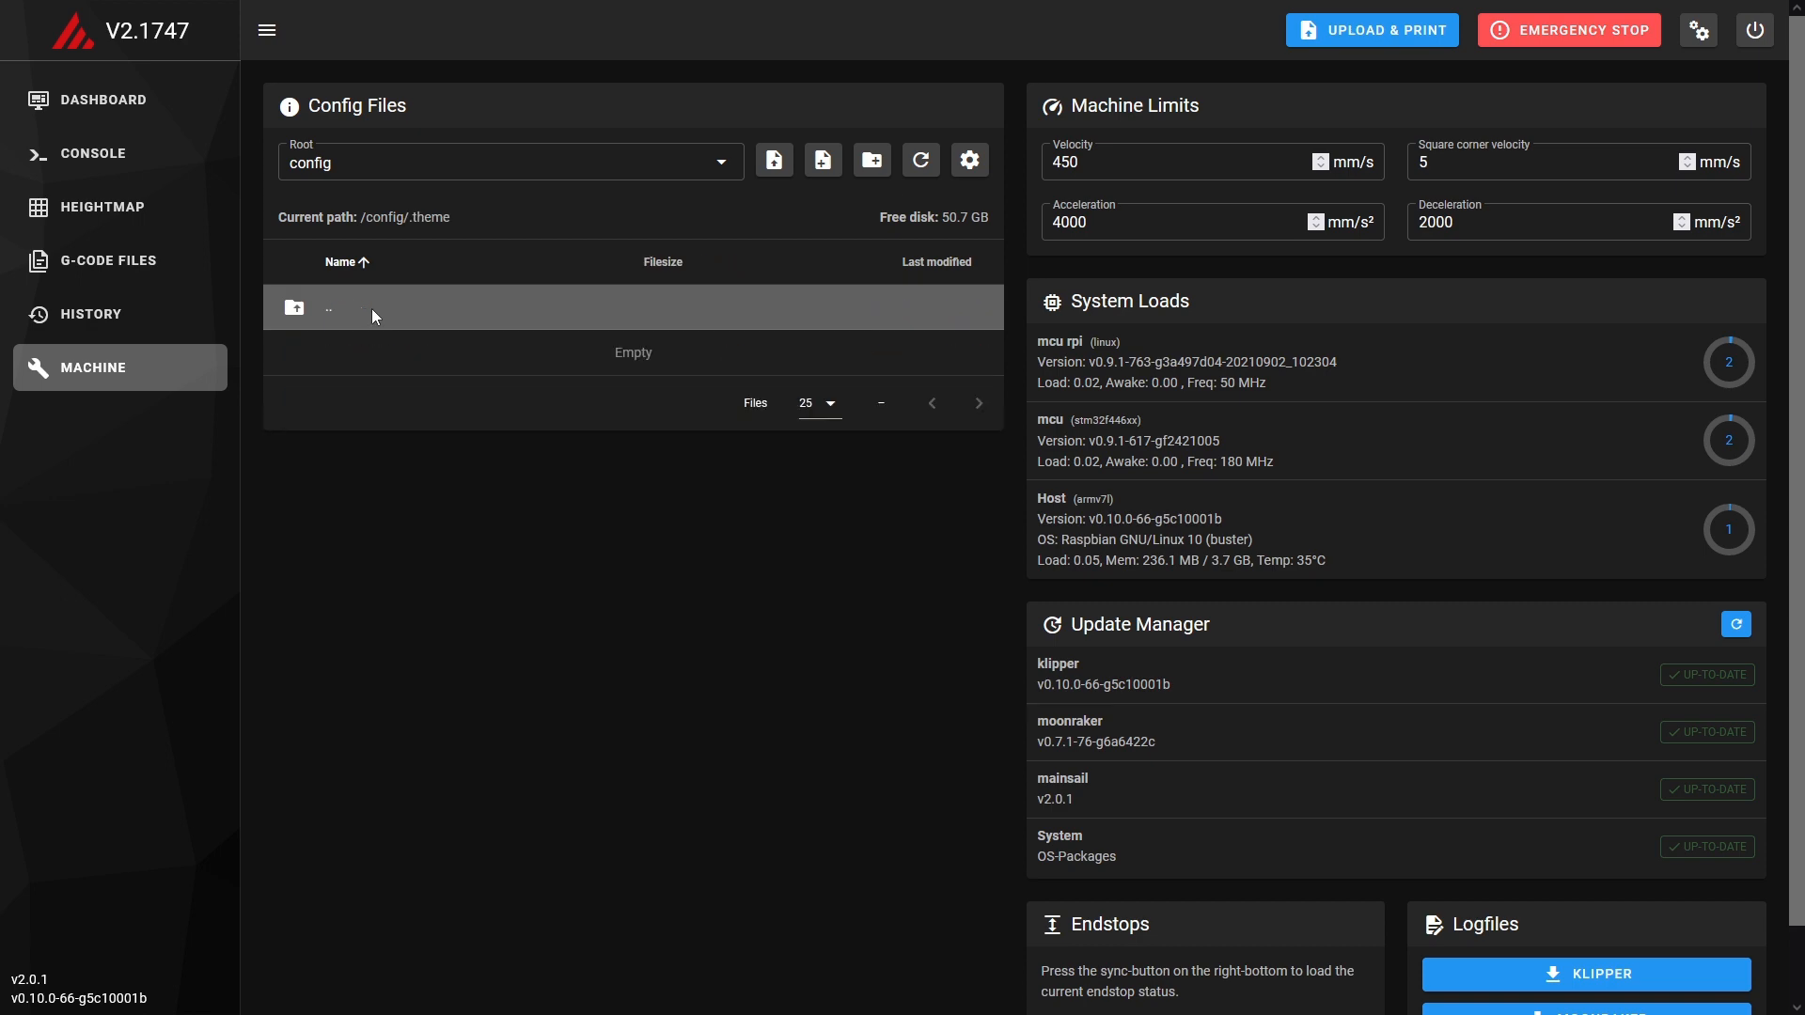
click(773, 162)
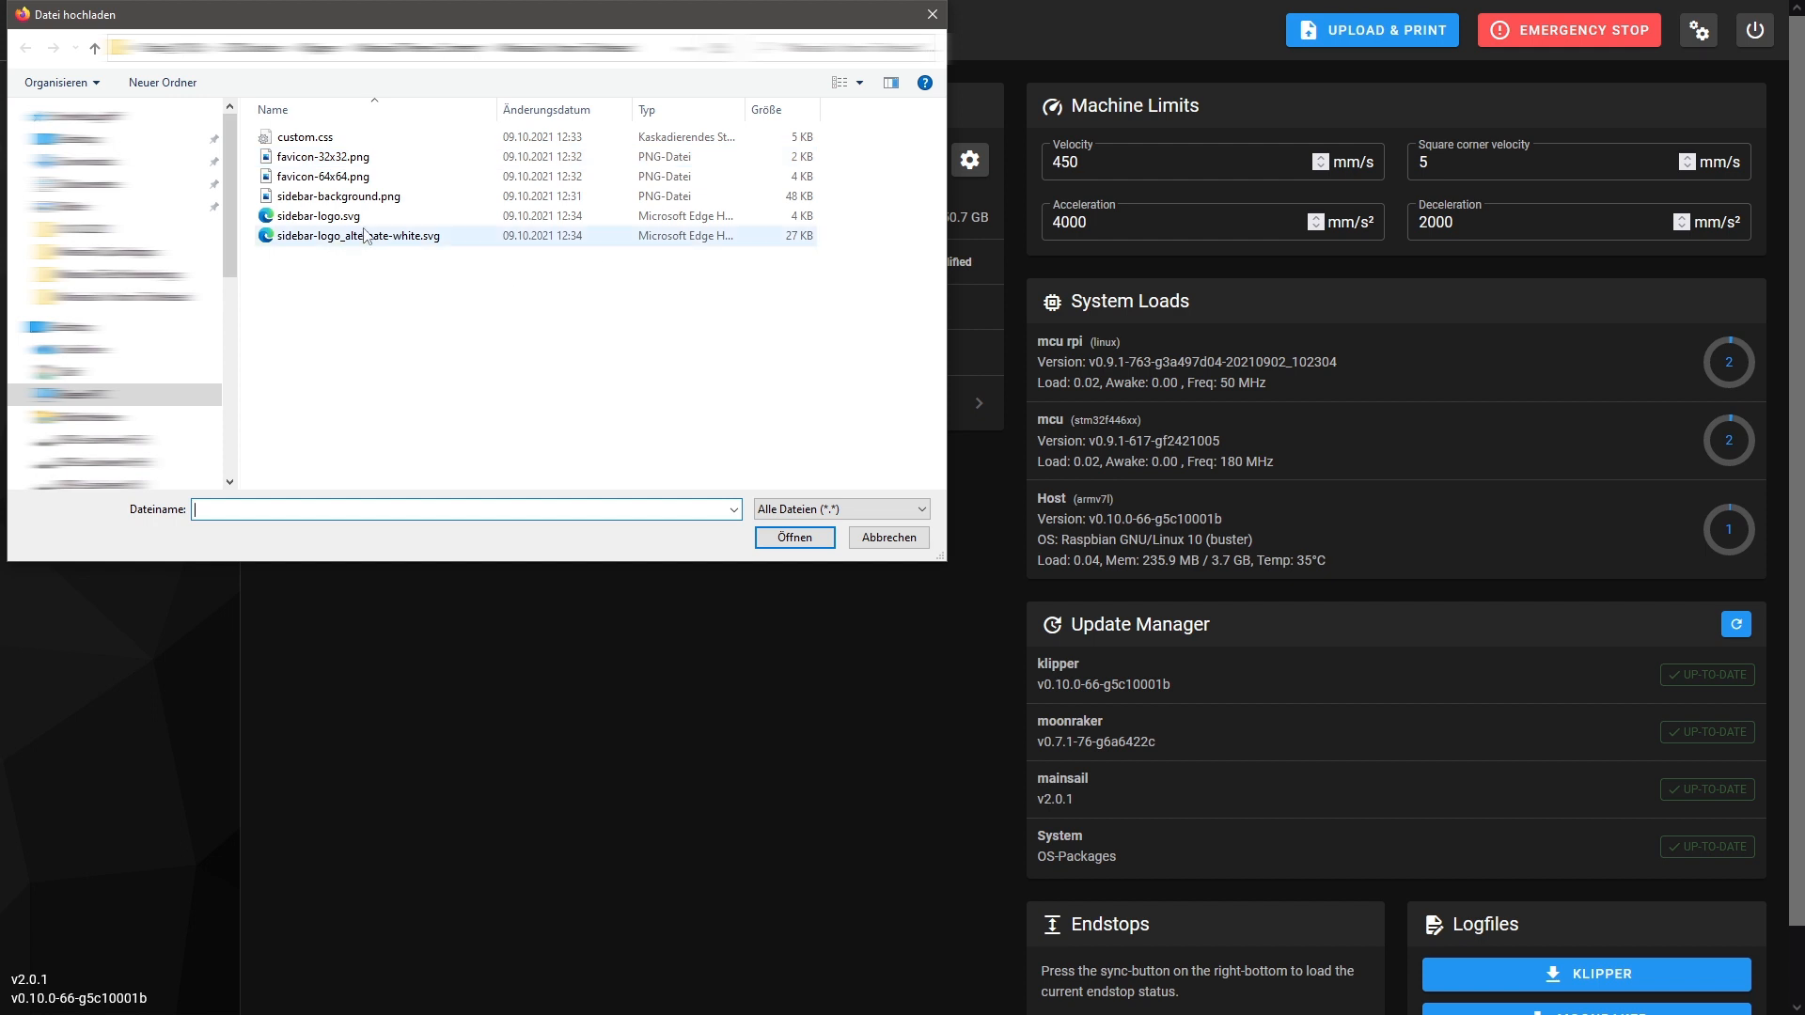
double_click(374, 198)
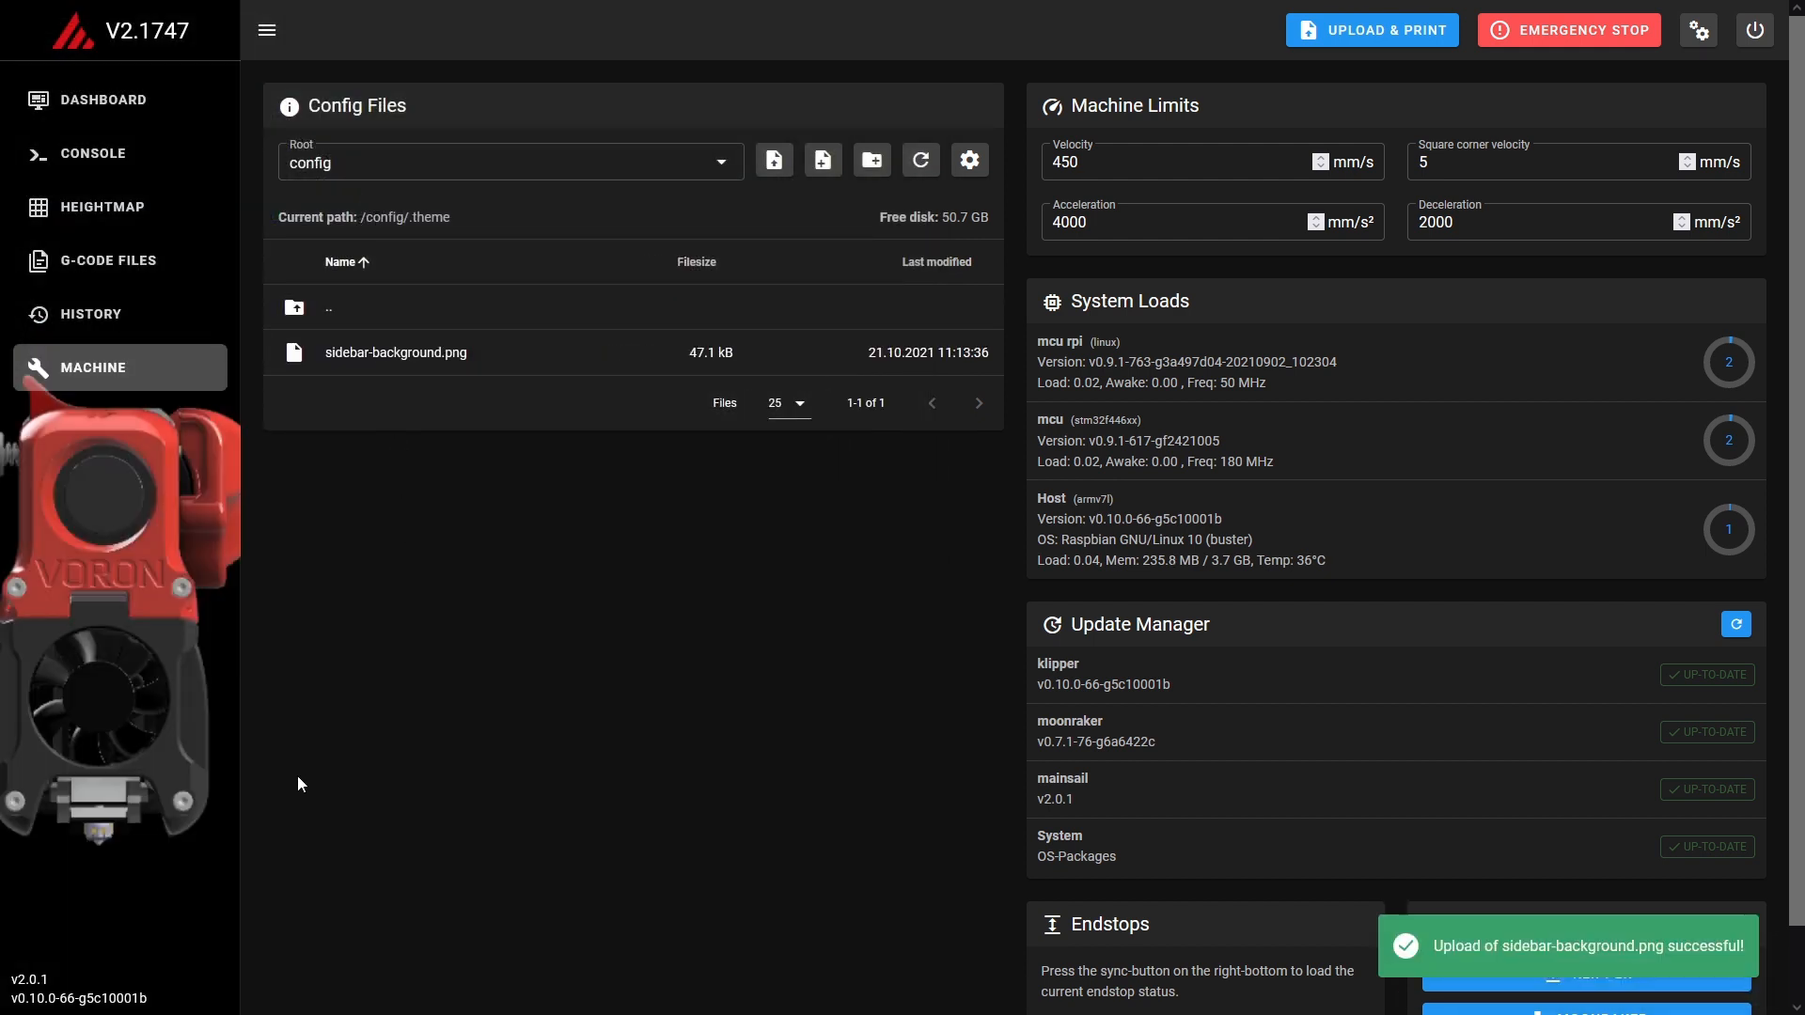
click(94, 103)
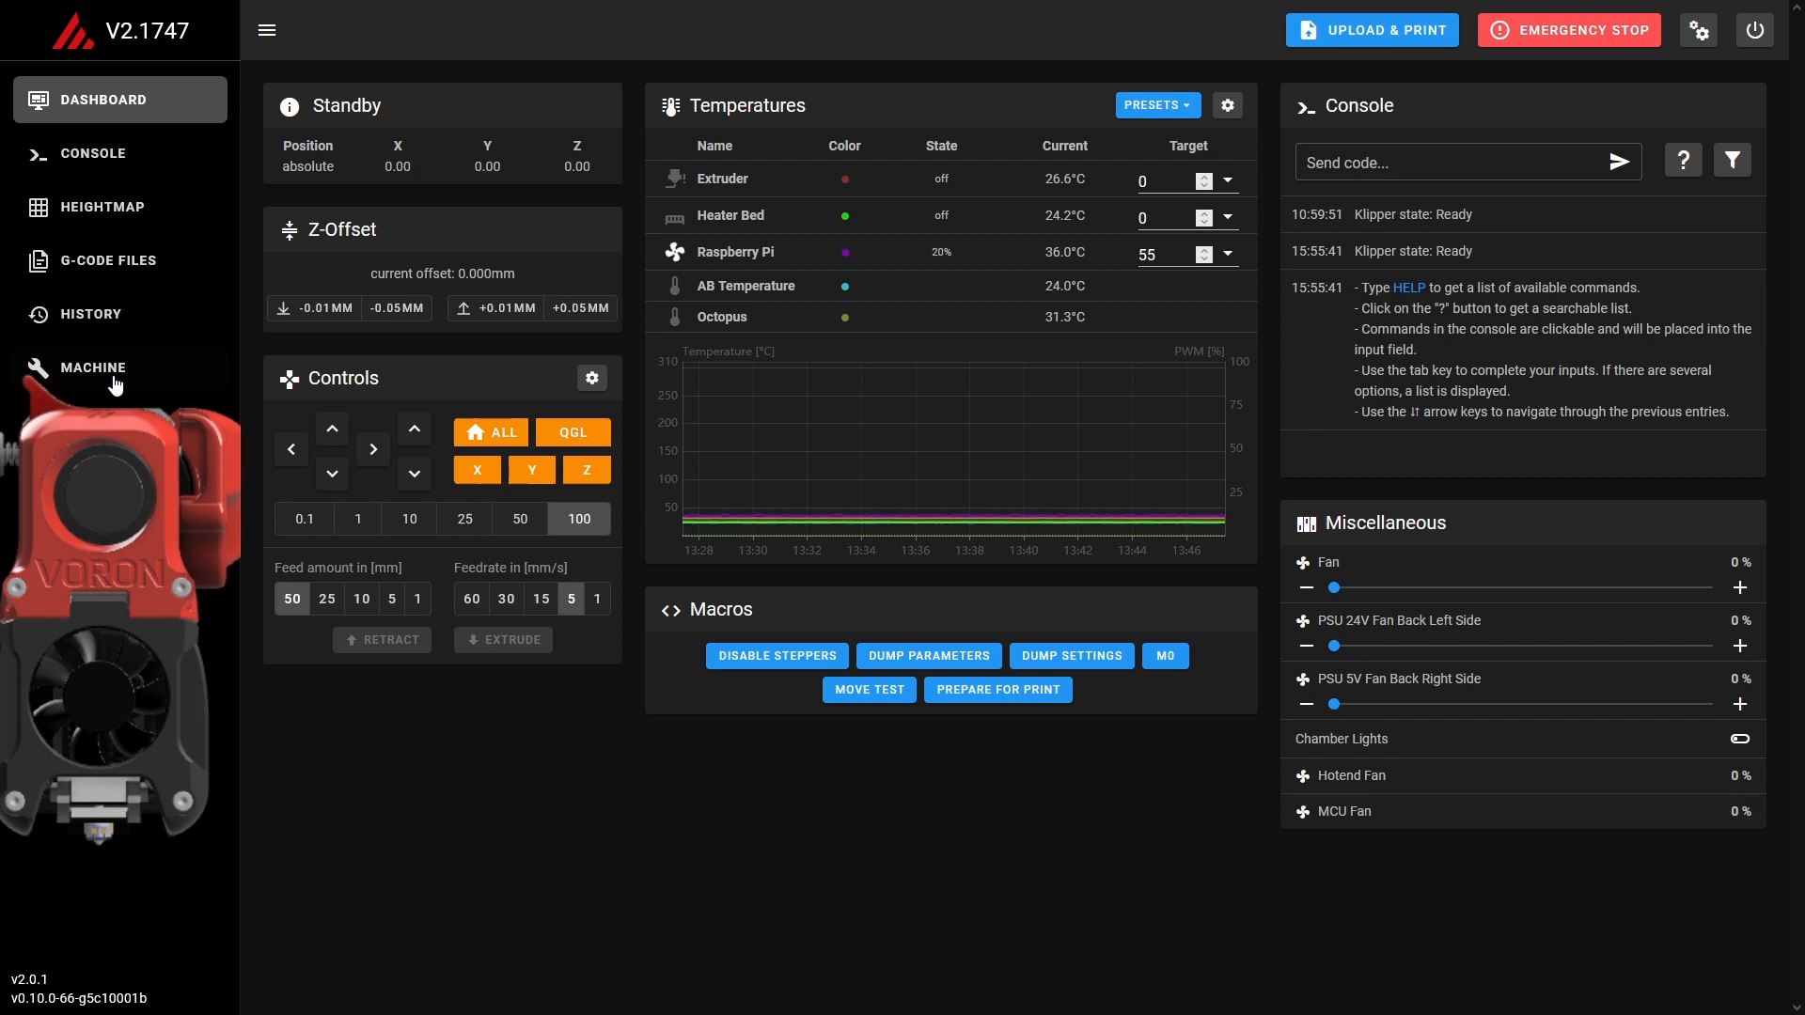
Upload main-background.png into the .theme folder of the config files and view the dashboard.
click(114, 380)
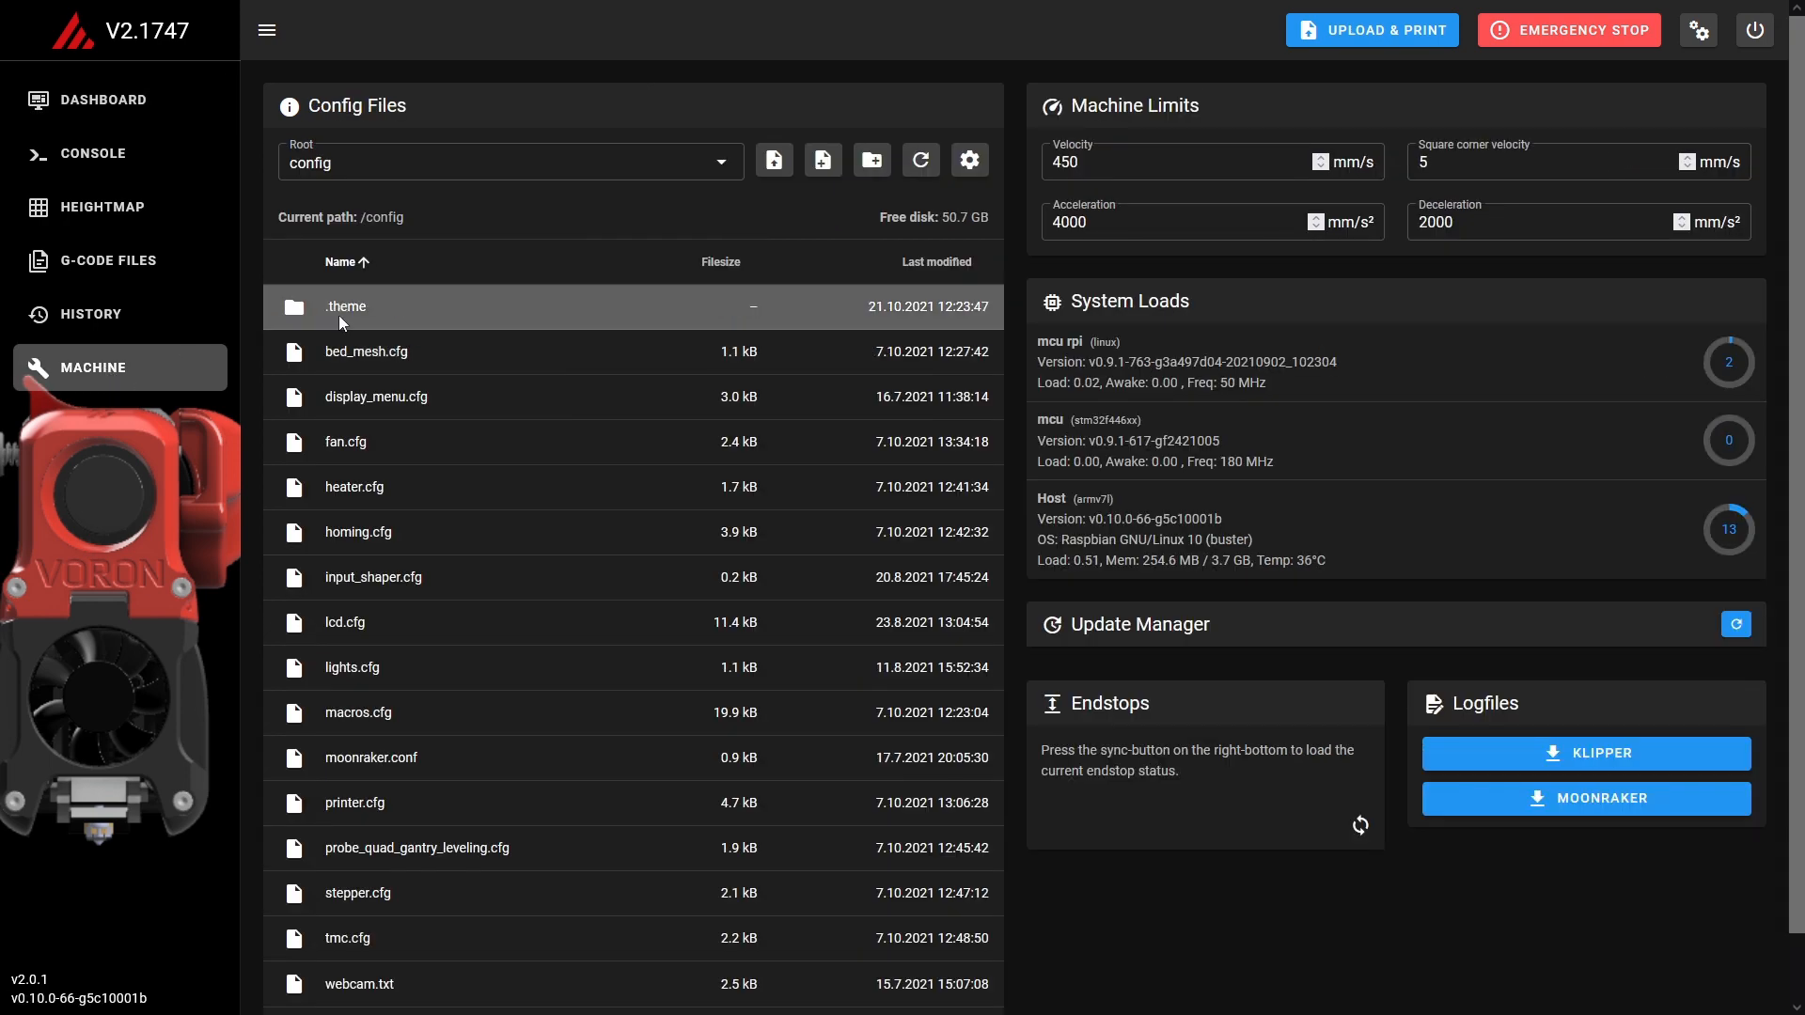
click(338, 314)
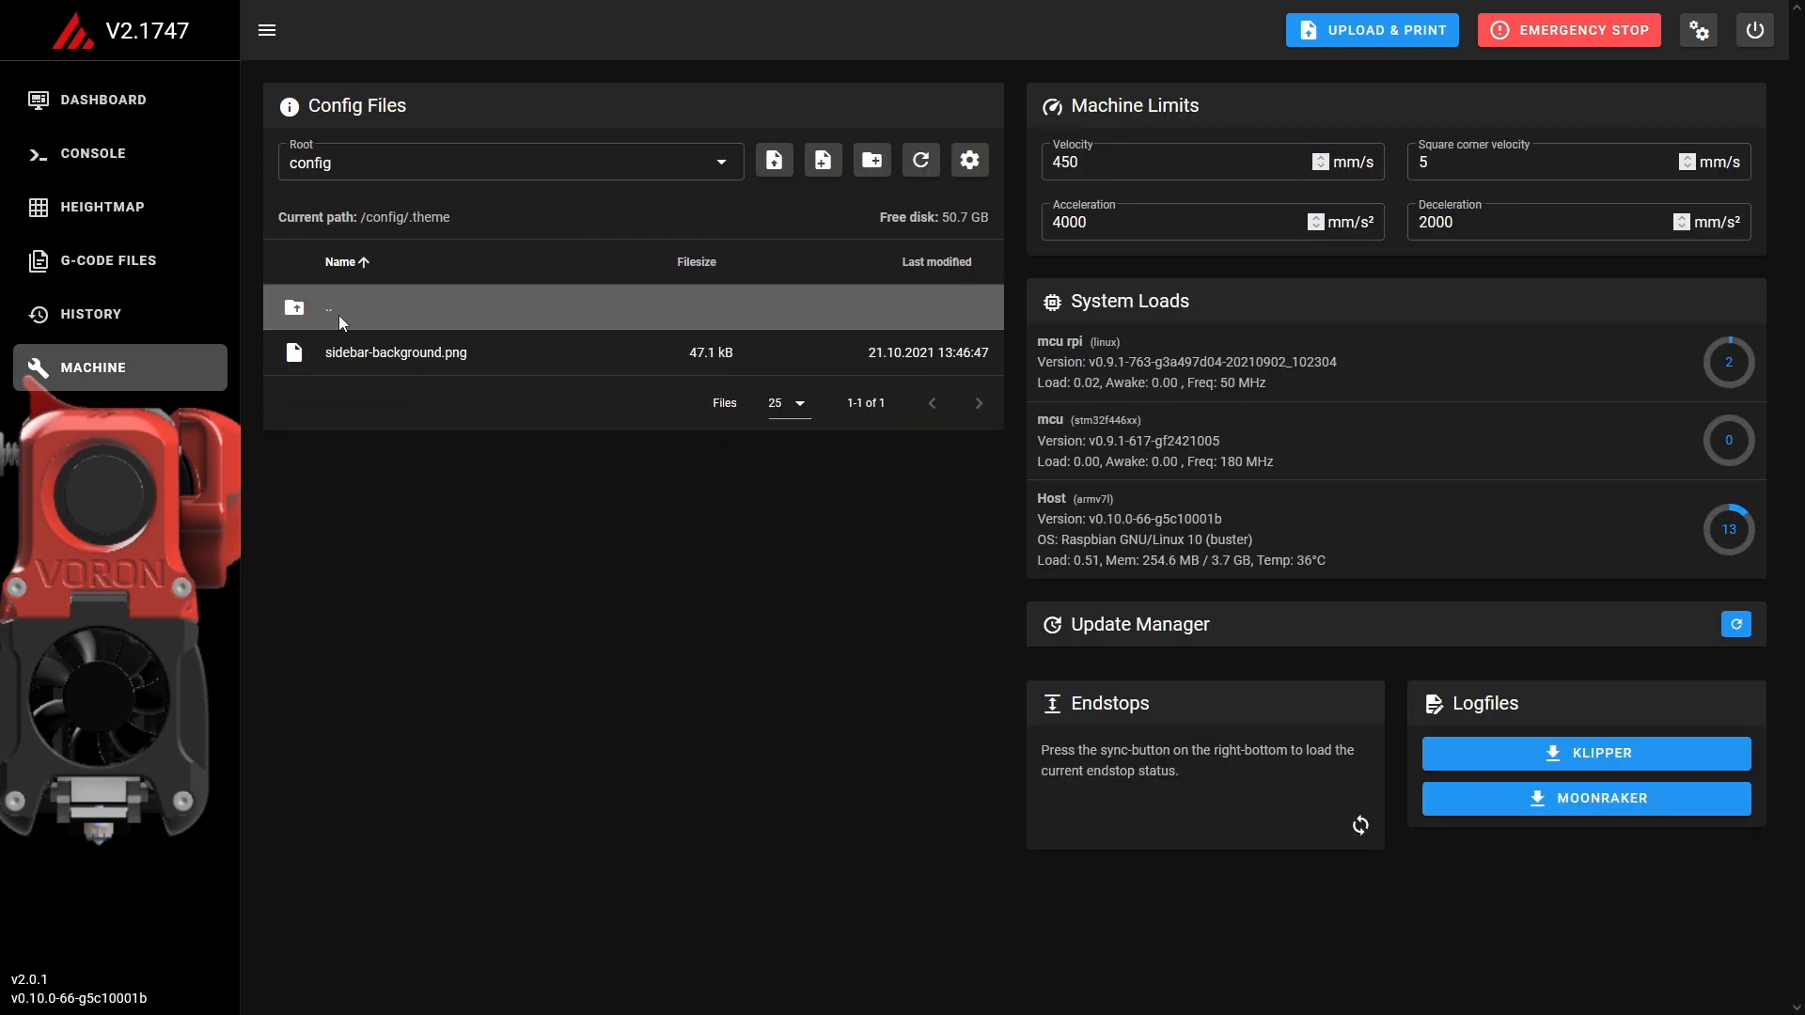
click(772, 169)
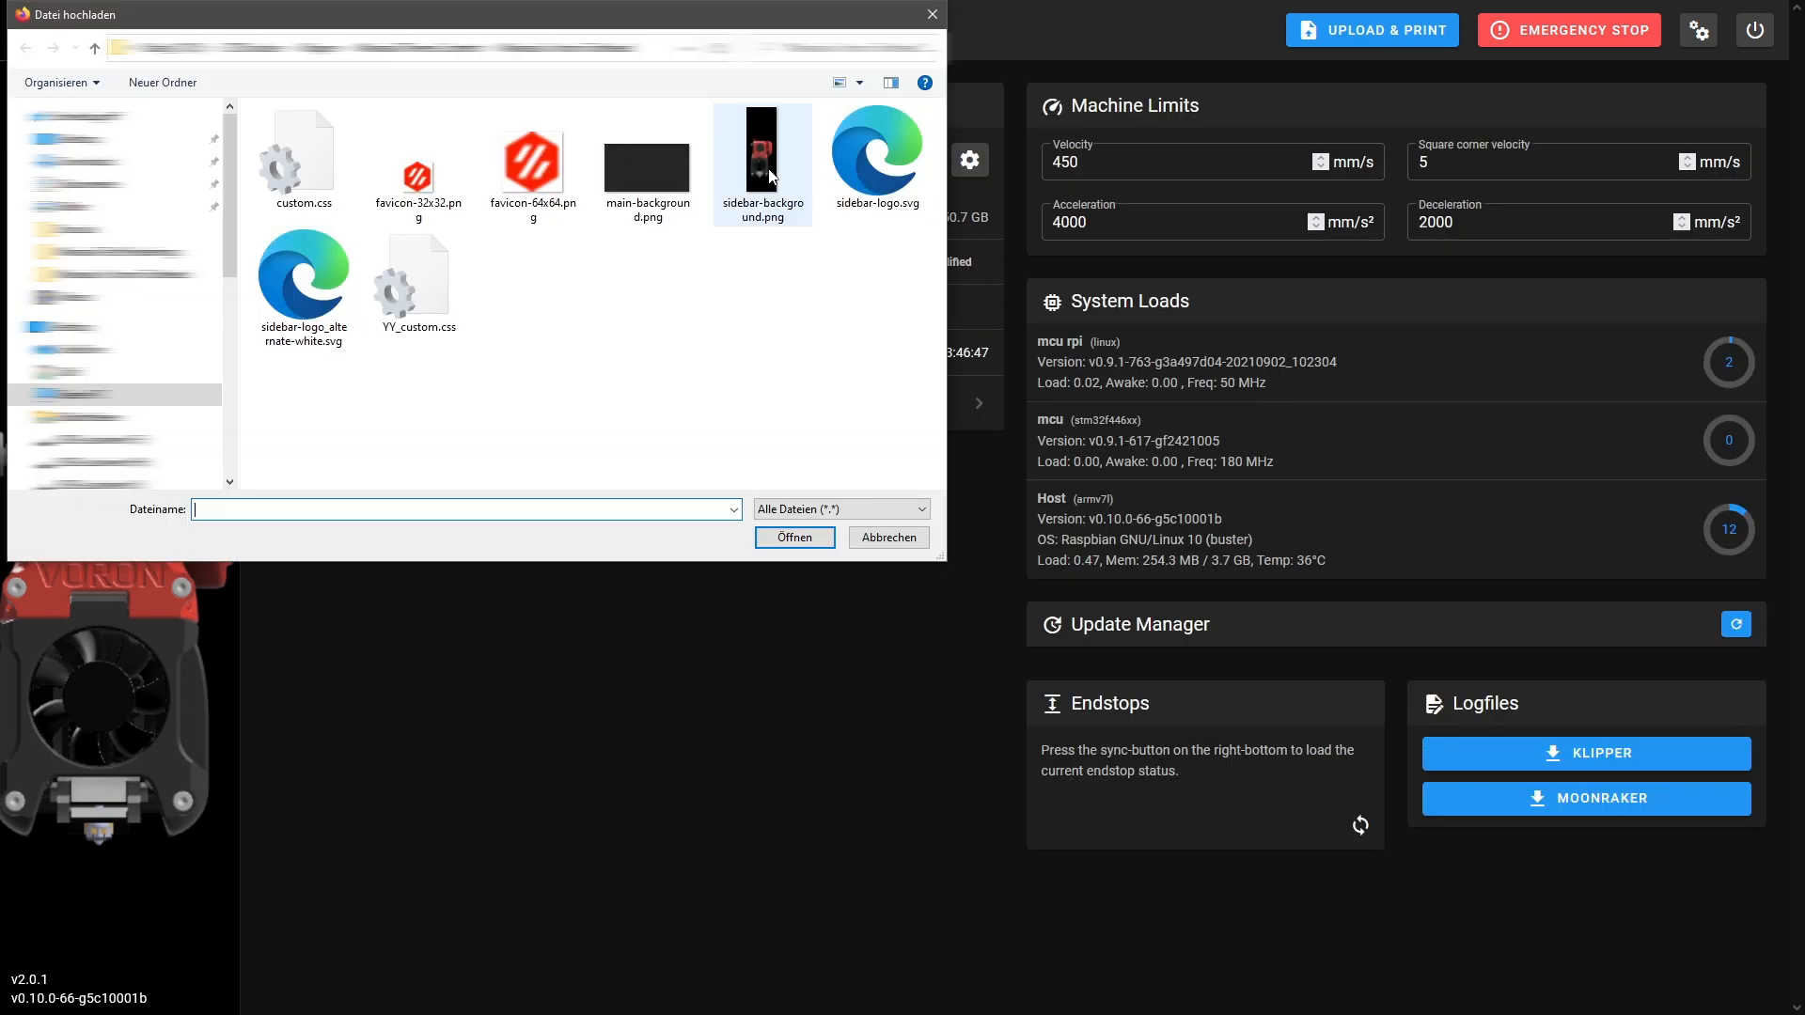
double_click(658, 185)
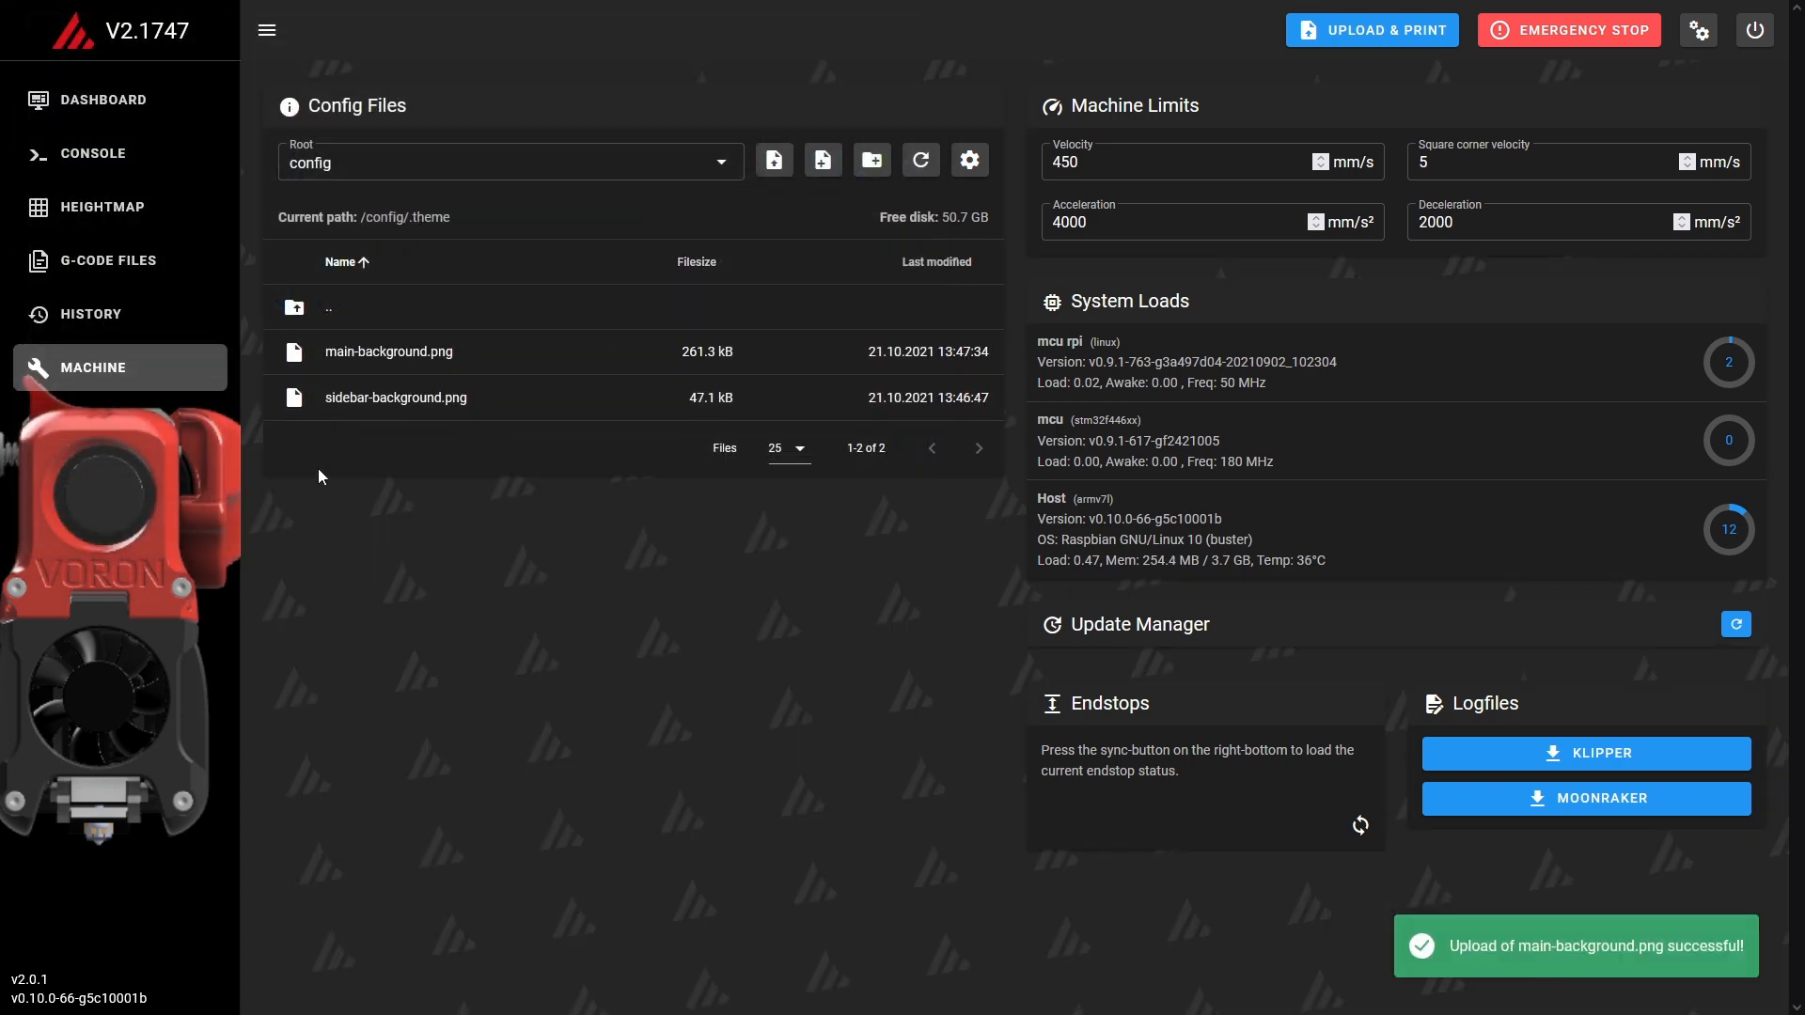
click(133, 113)
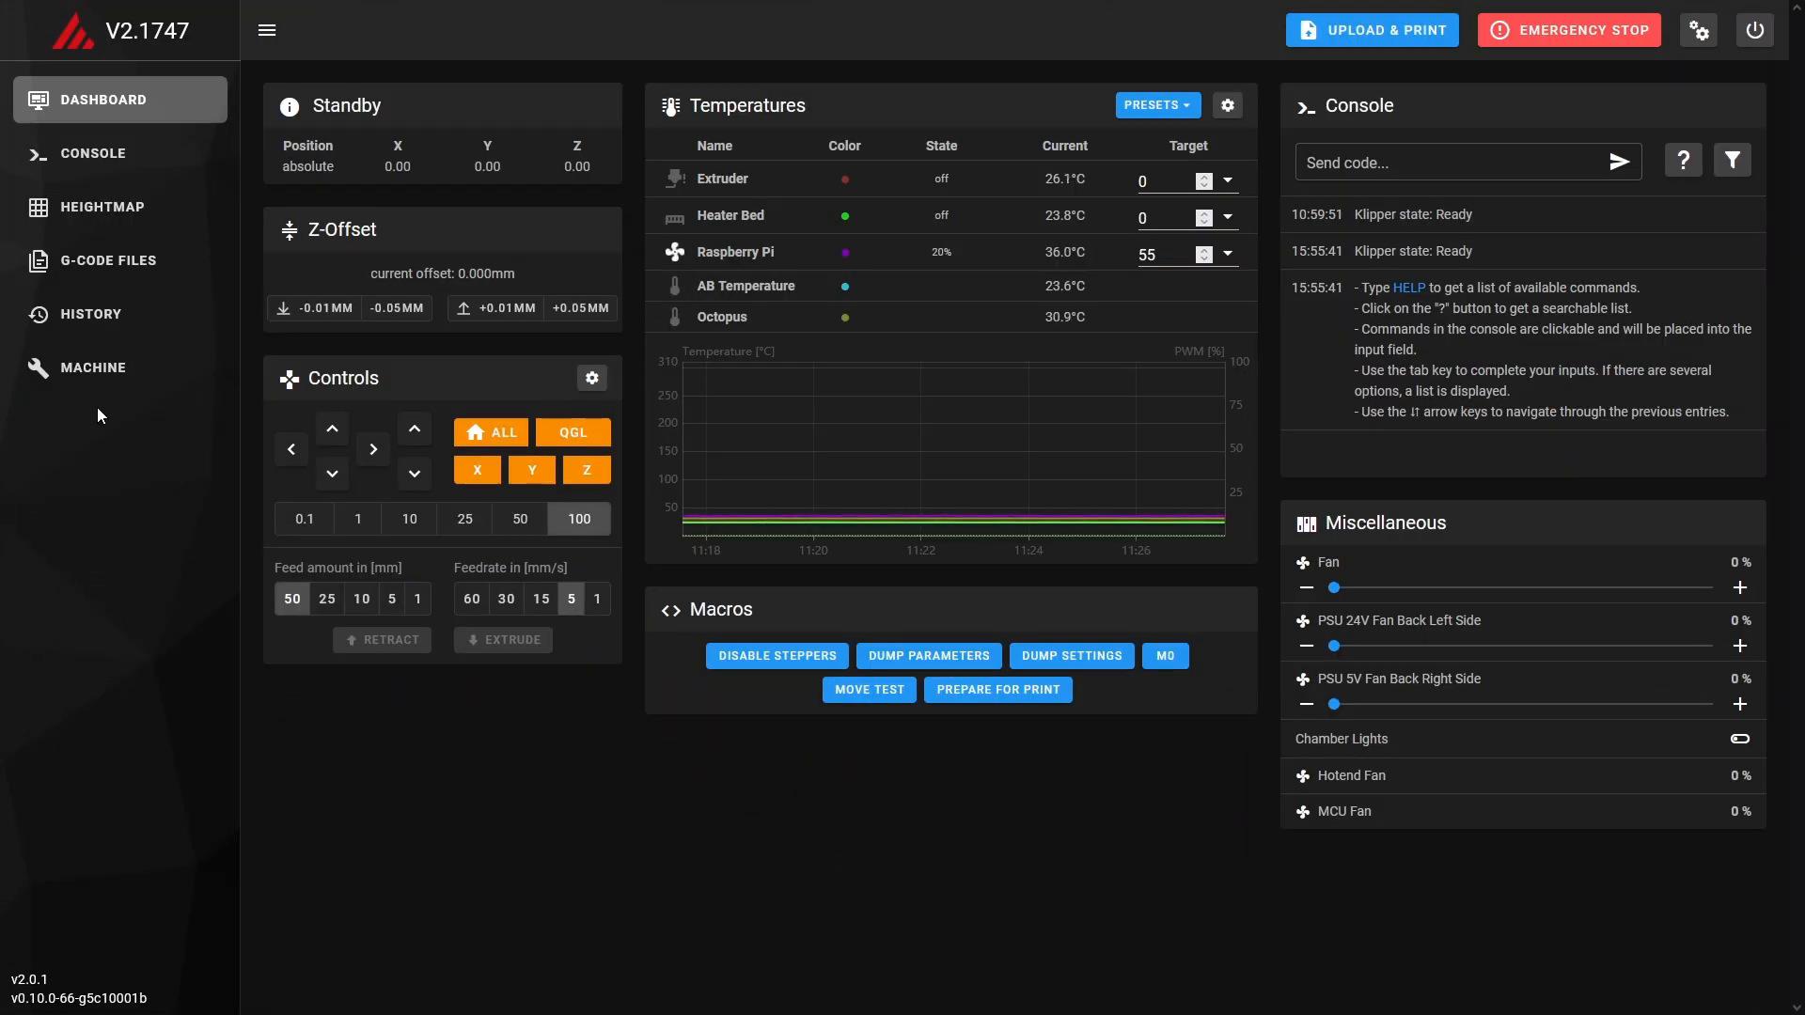
Upload sidebar-logo.svg into the .theme folder of the config files and view the dashboard.
click(94, 367)
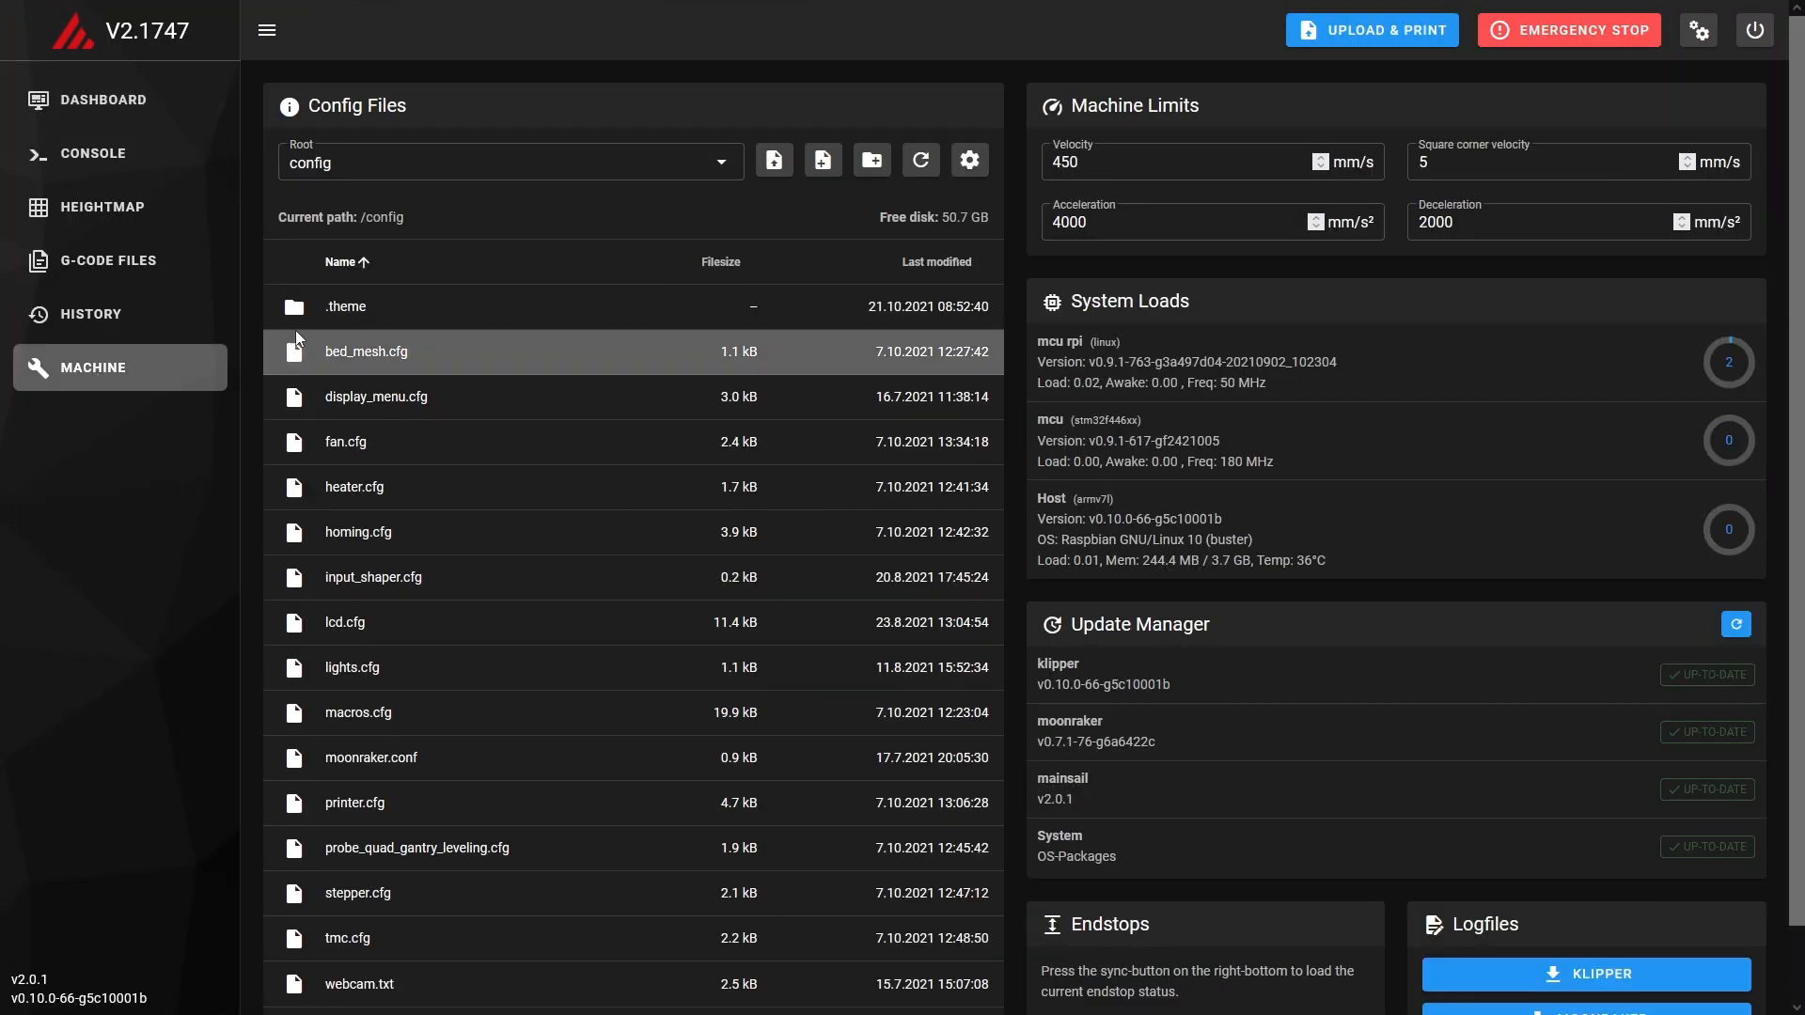
click(357, 309)
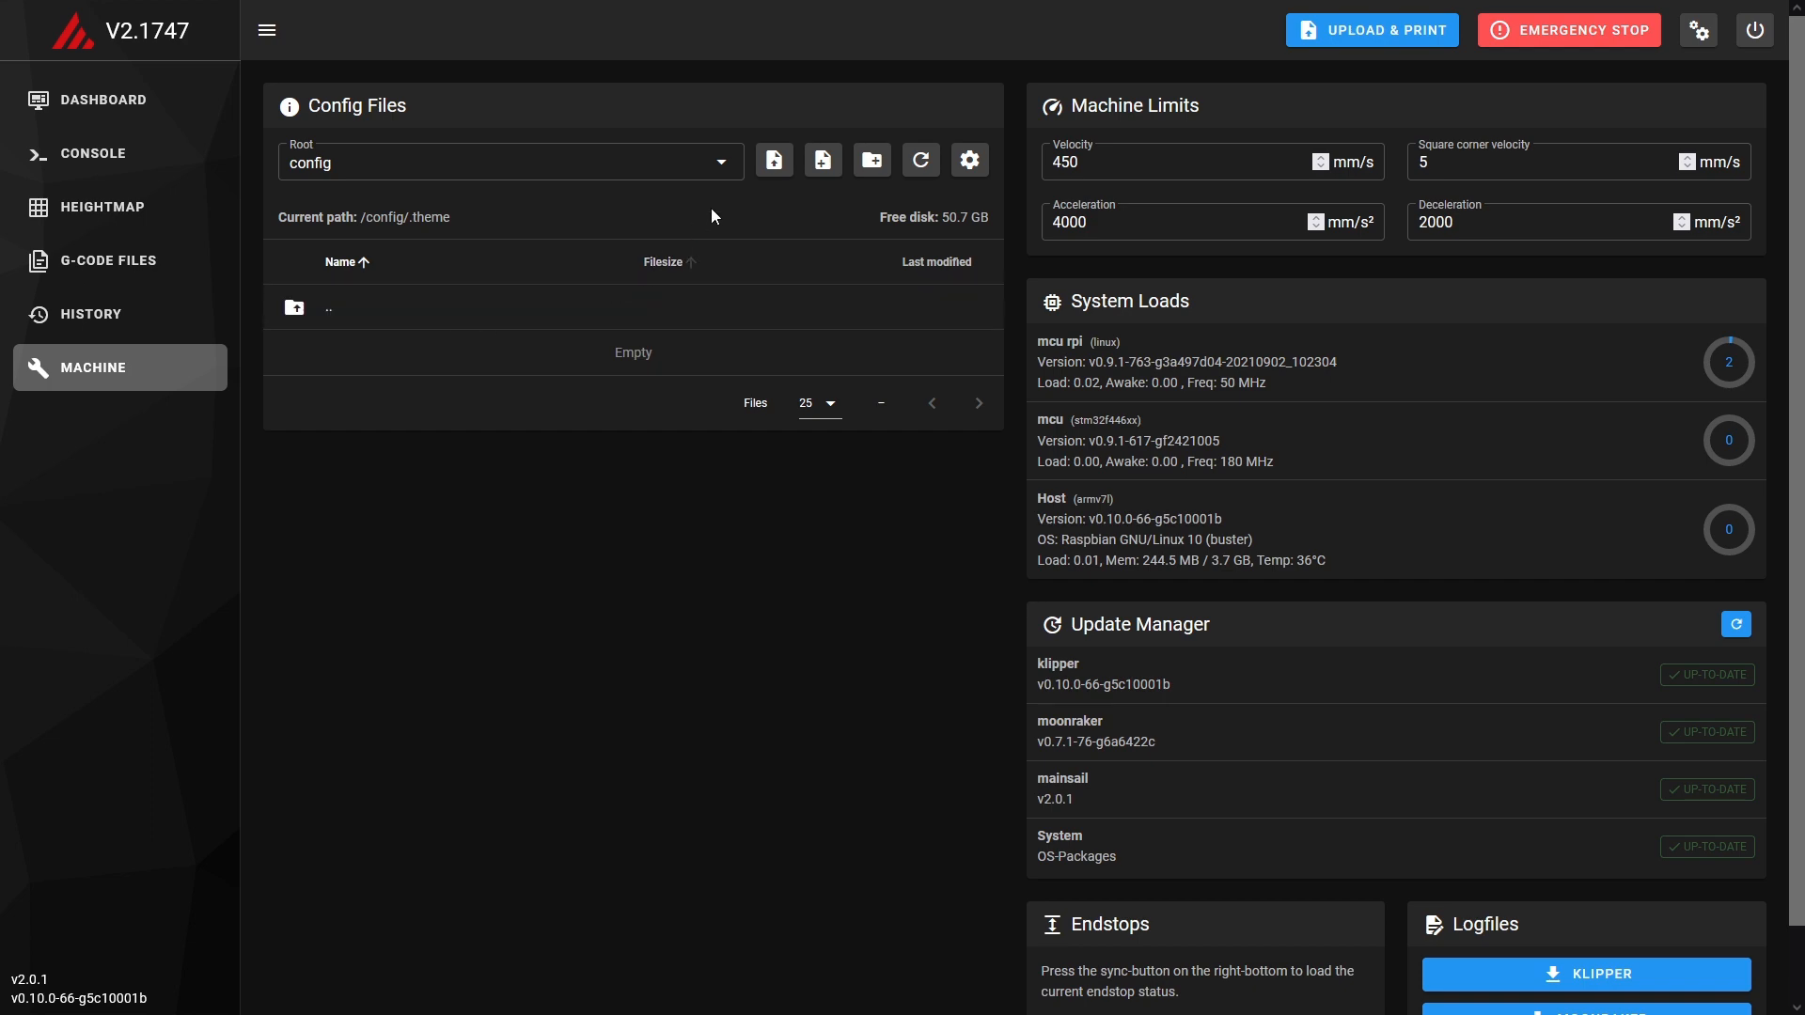
click(773, 161)
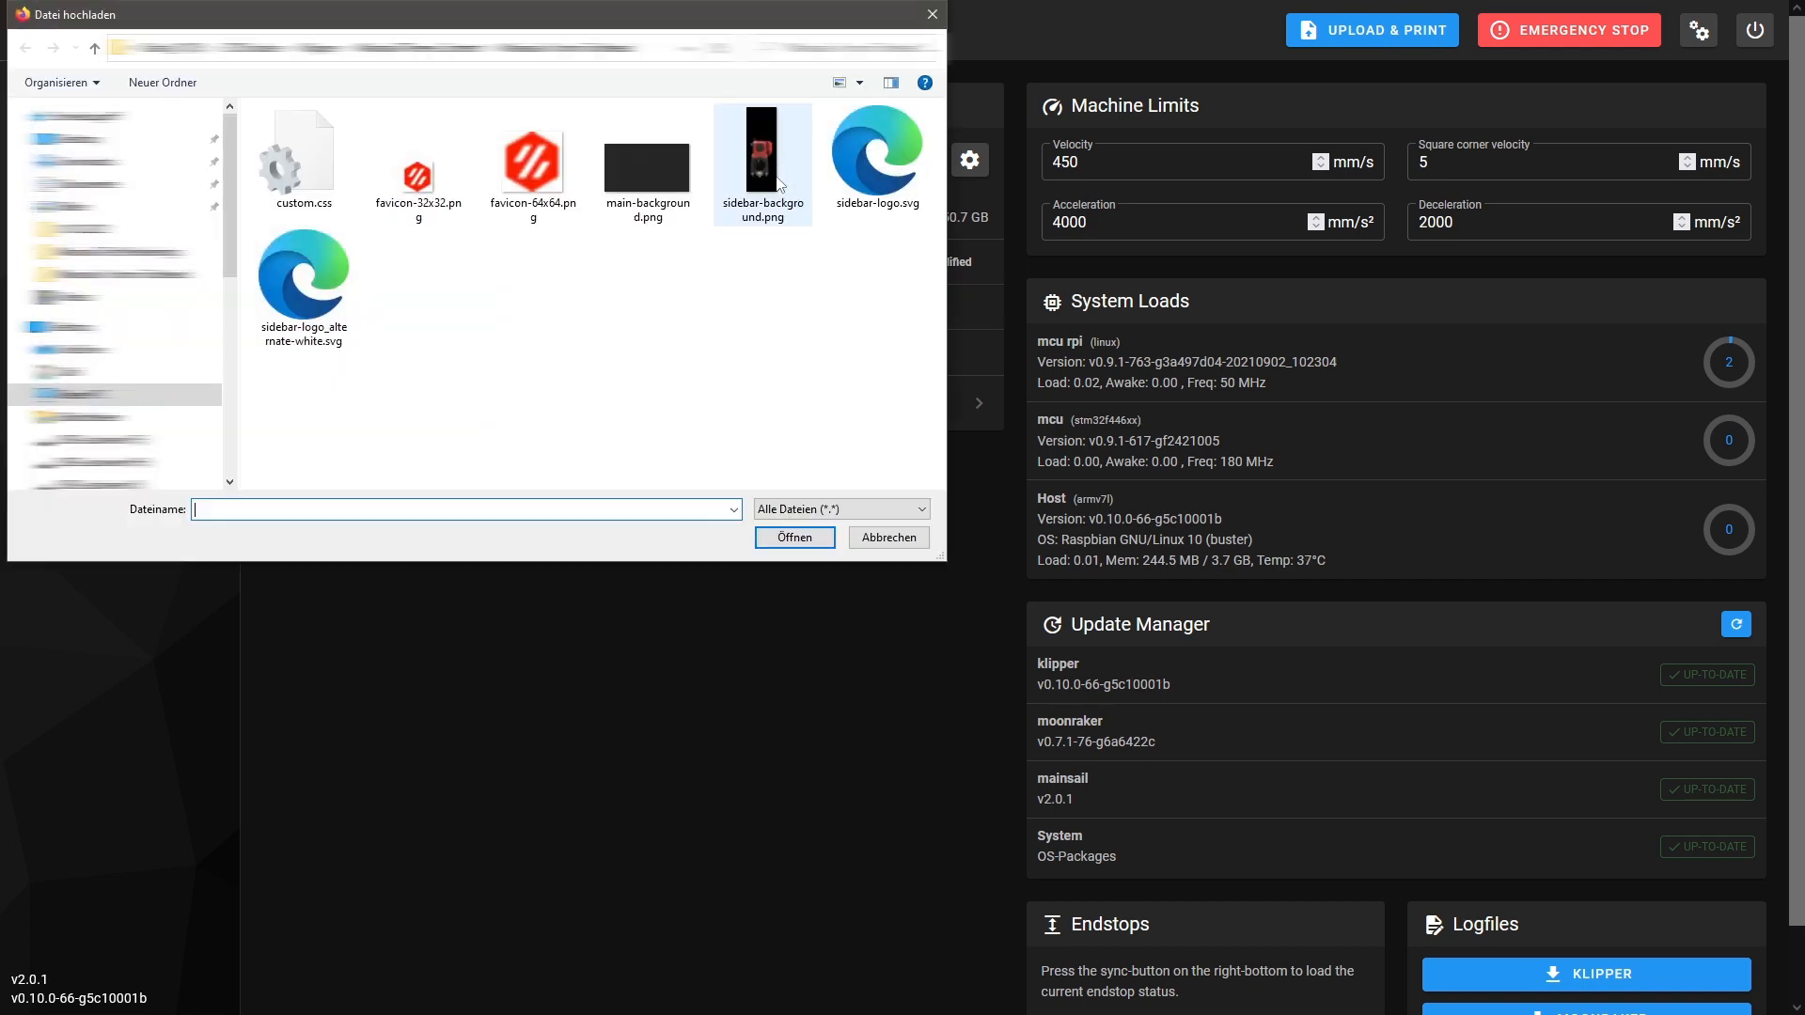
double_click(880, 141)
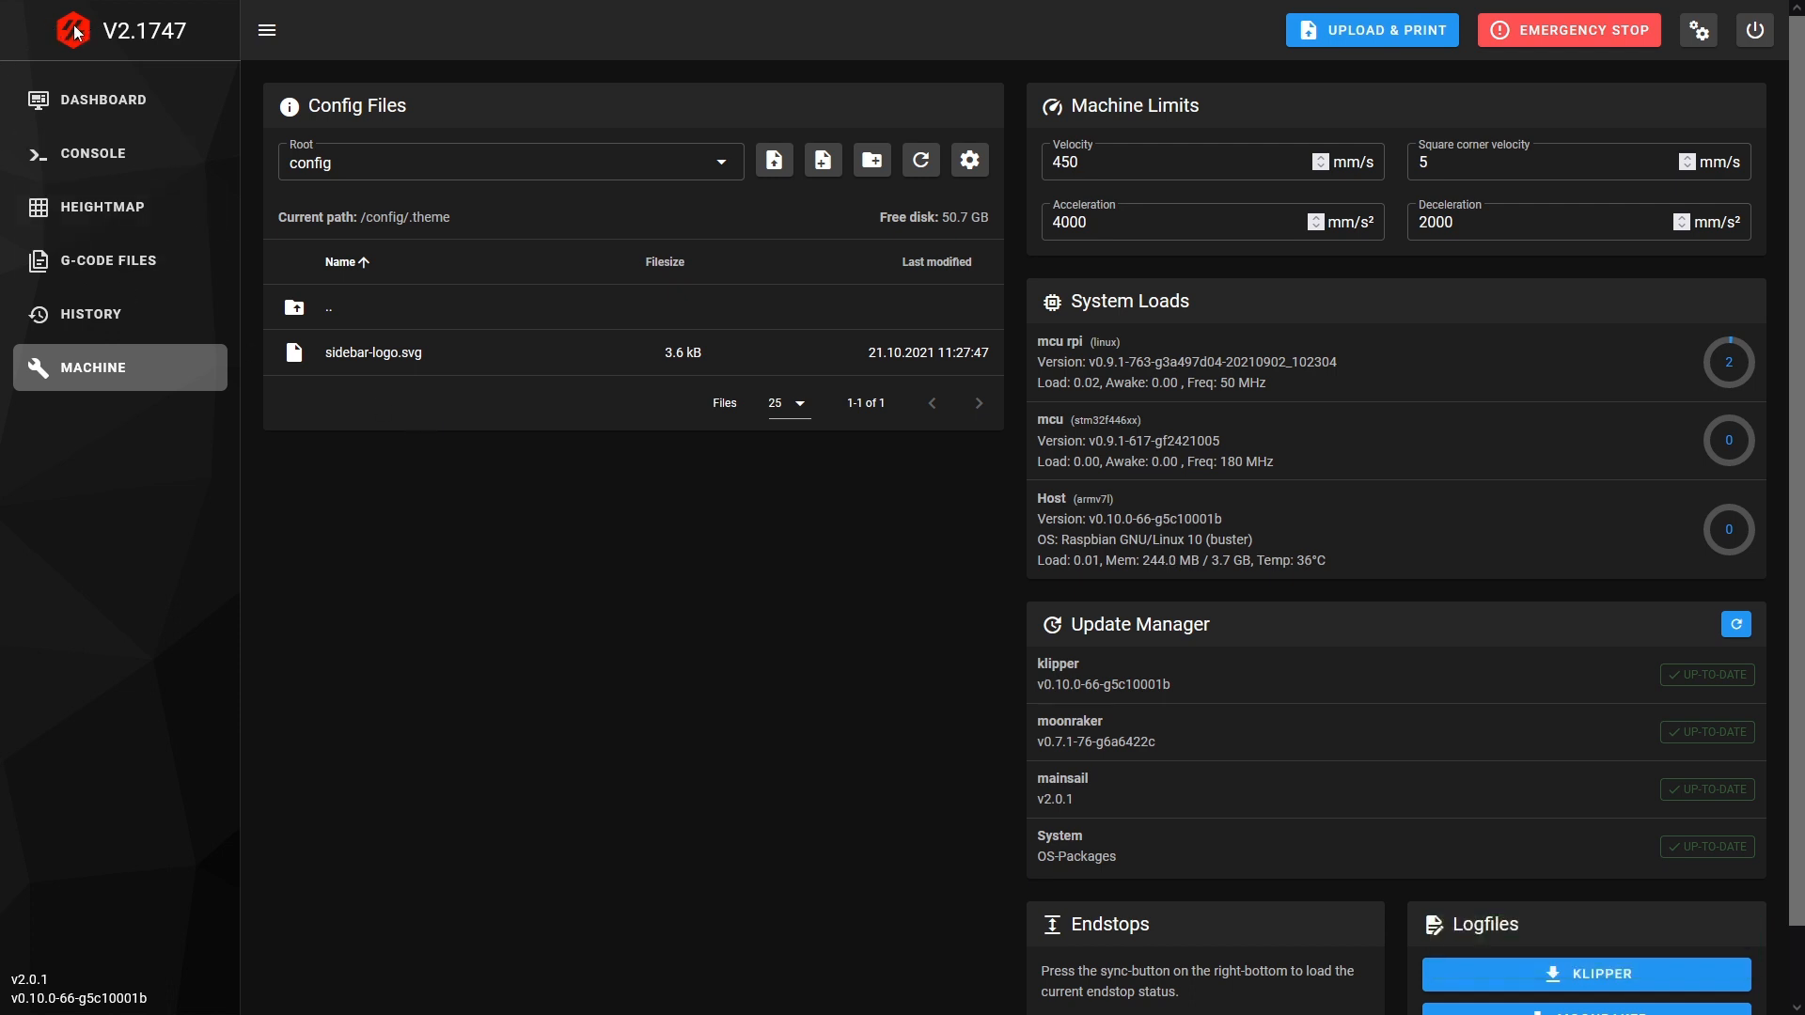
click(113, 103)
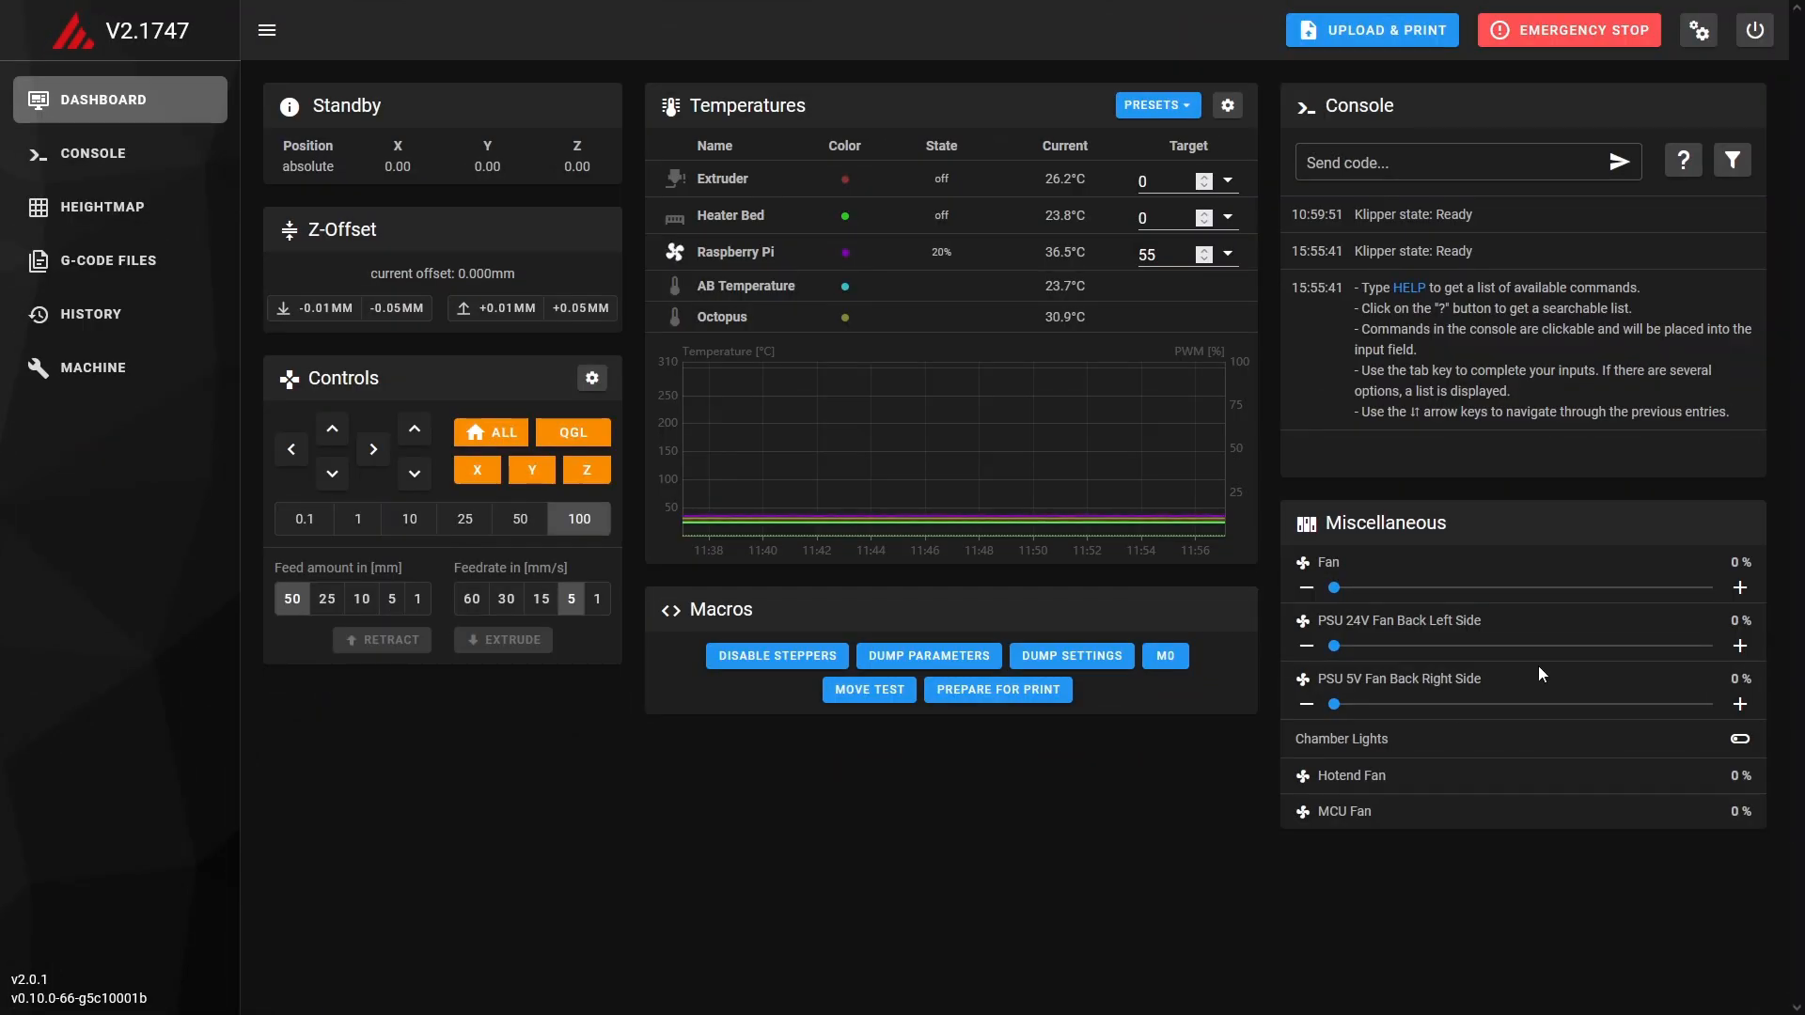
Set the theme's logo colour to blue (RGB 18, 38, 212) in the interface settings and close them.
click(1699, 32)
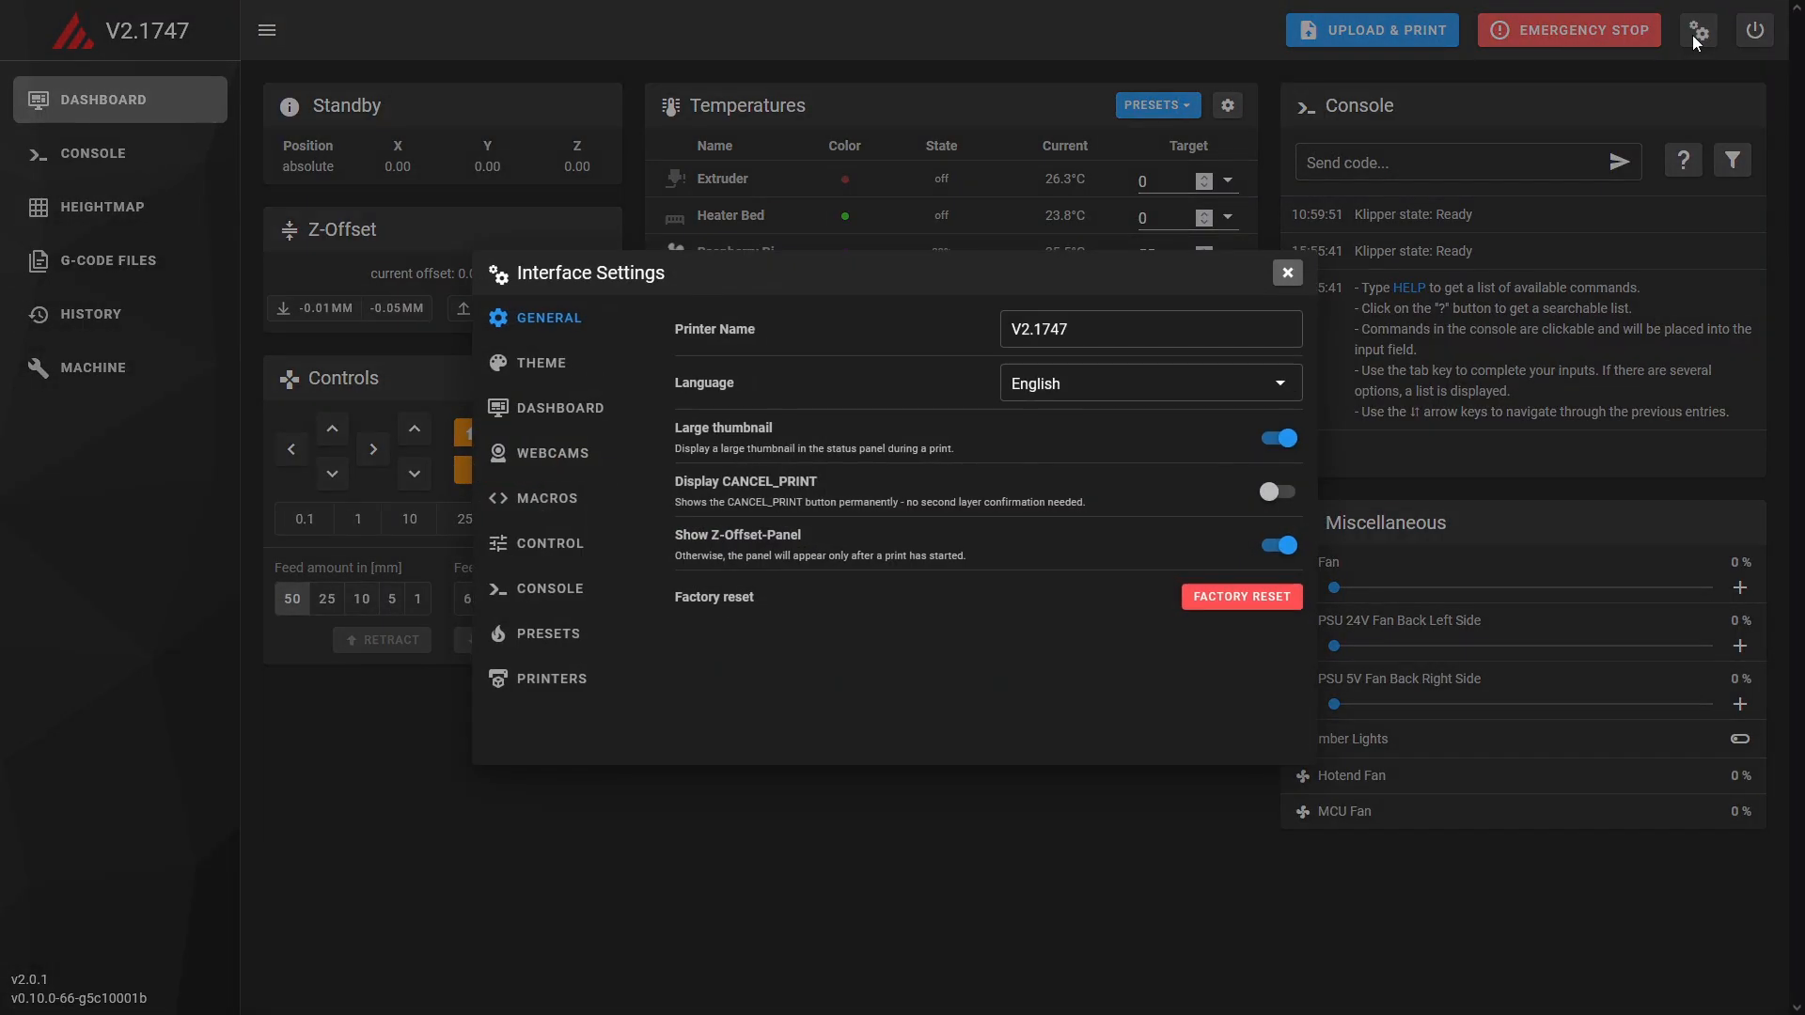
click(550, 369)
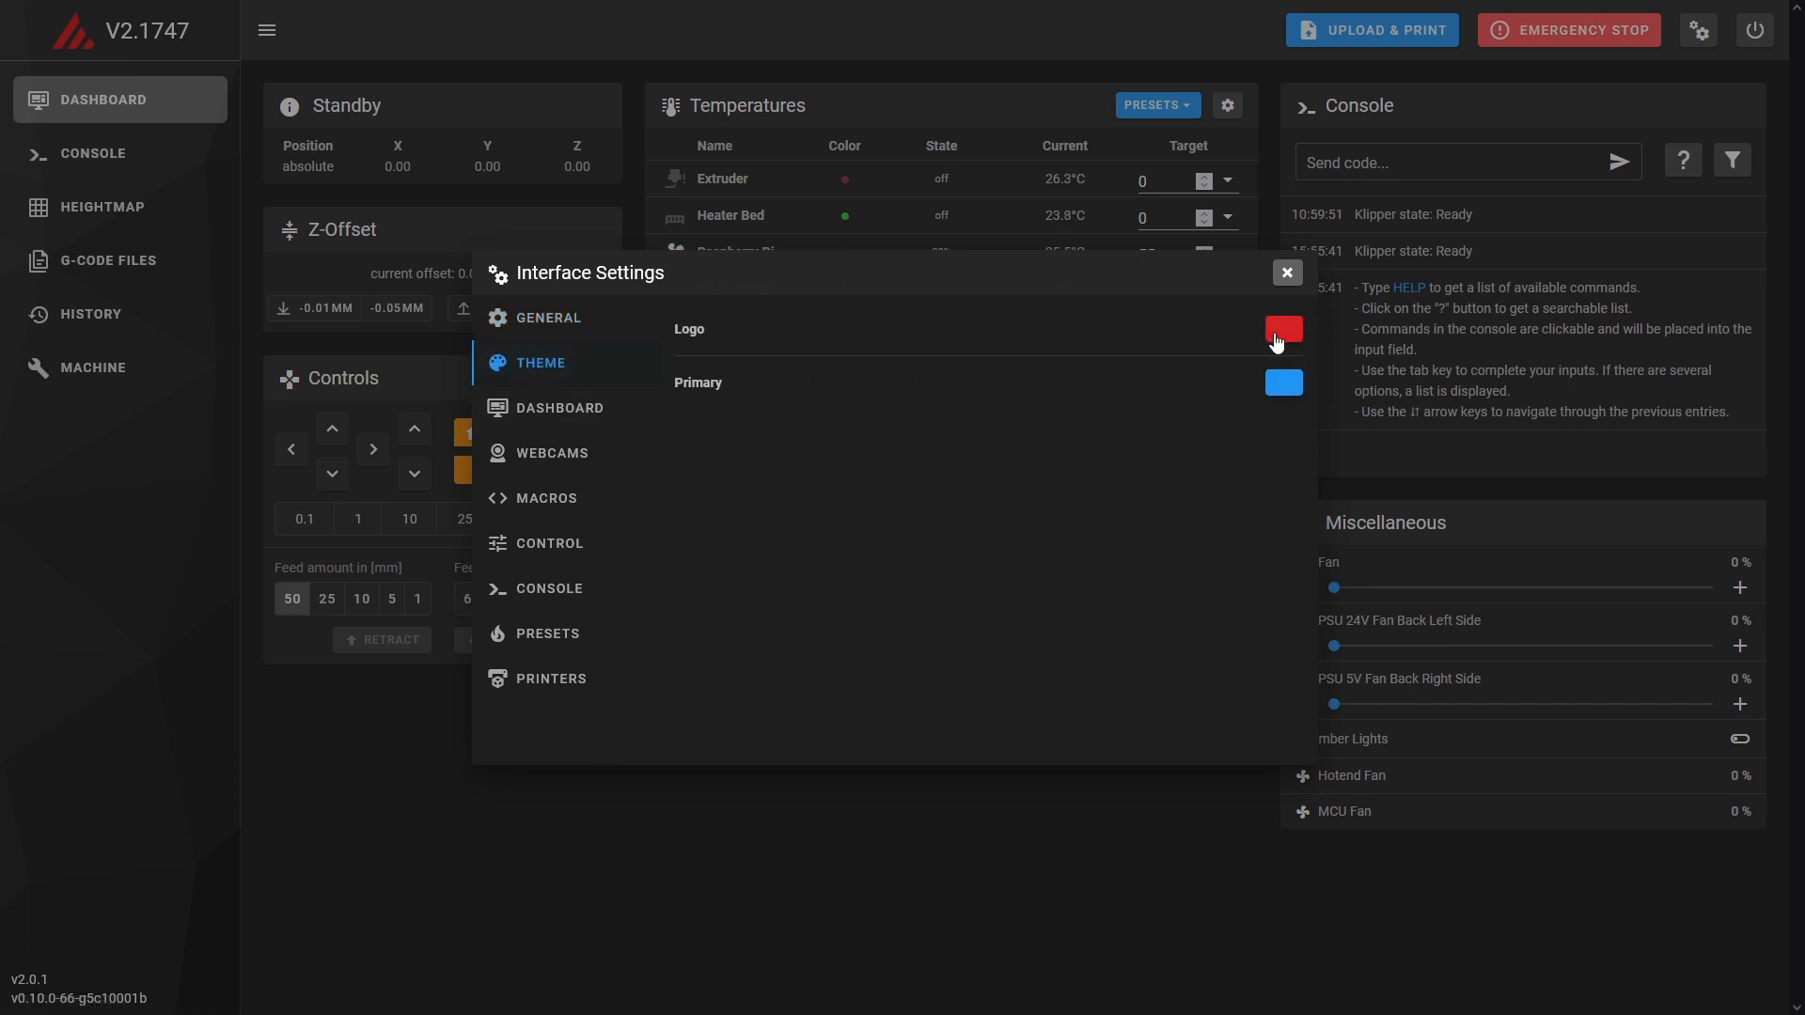
click(1276, 344)
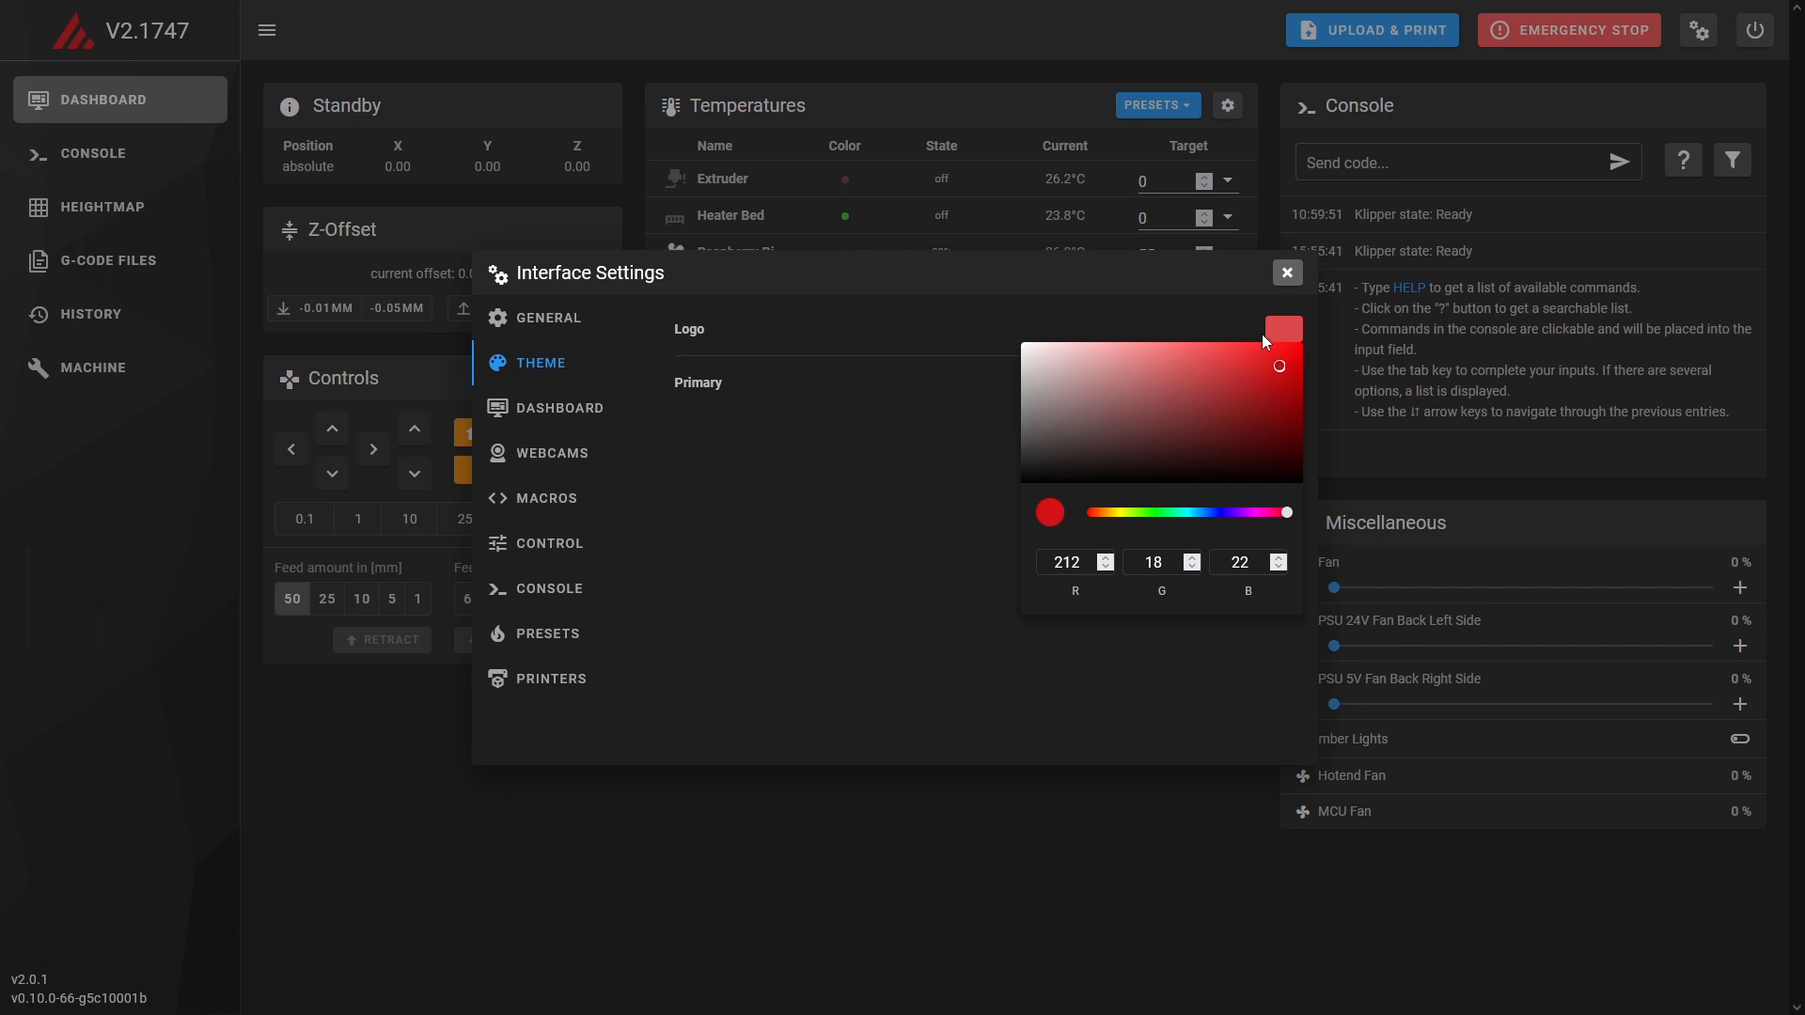
click(1217, 513)
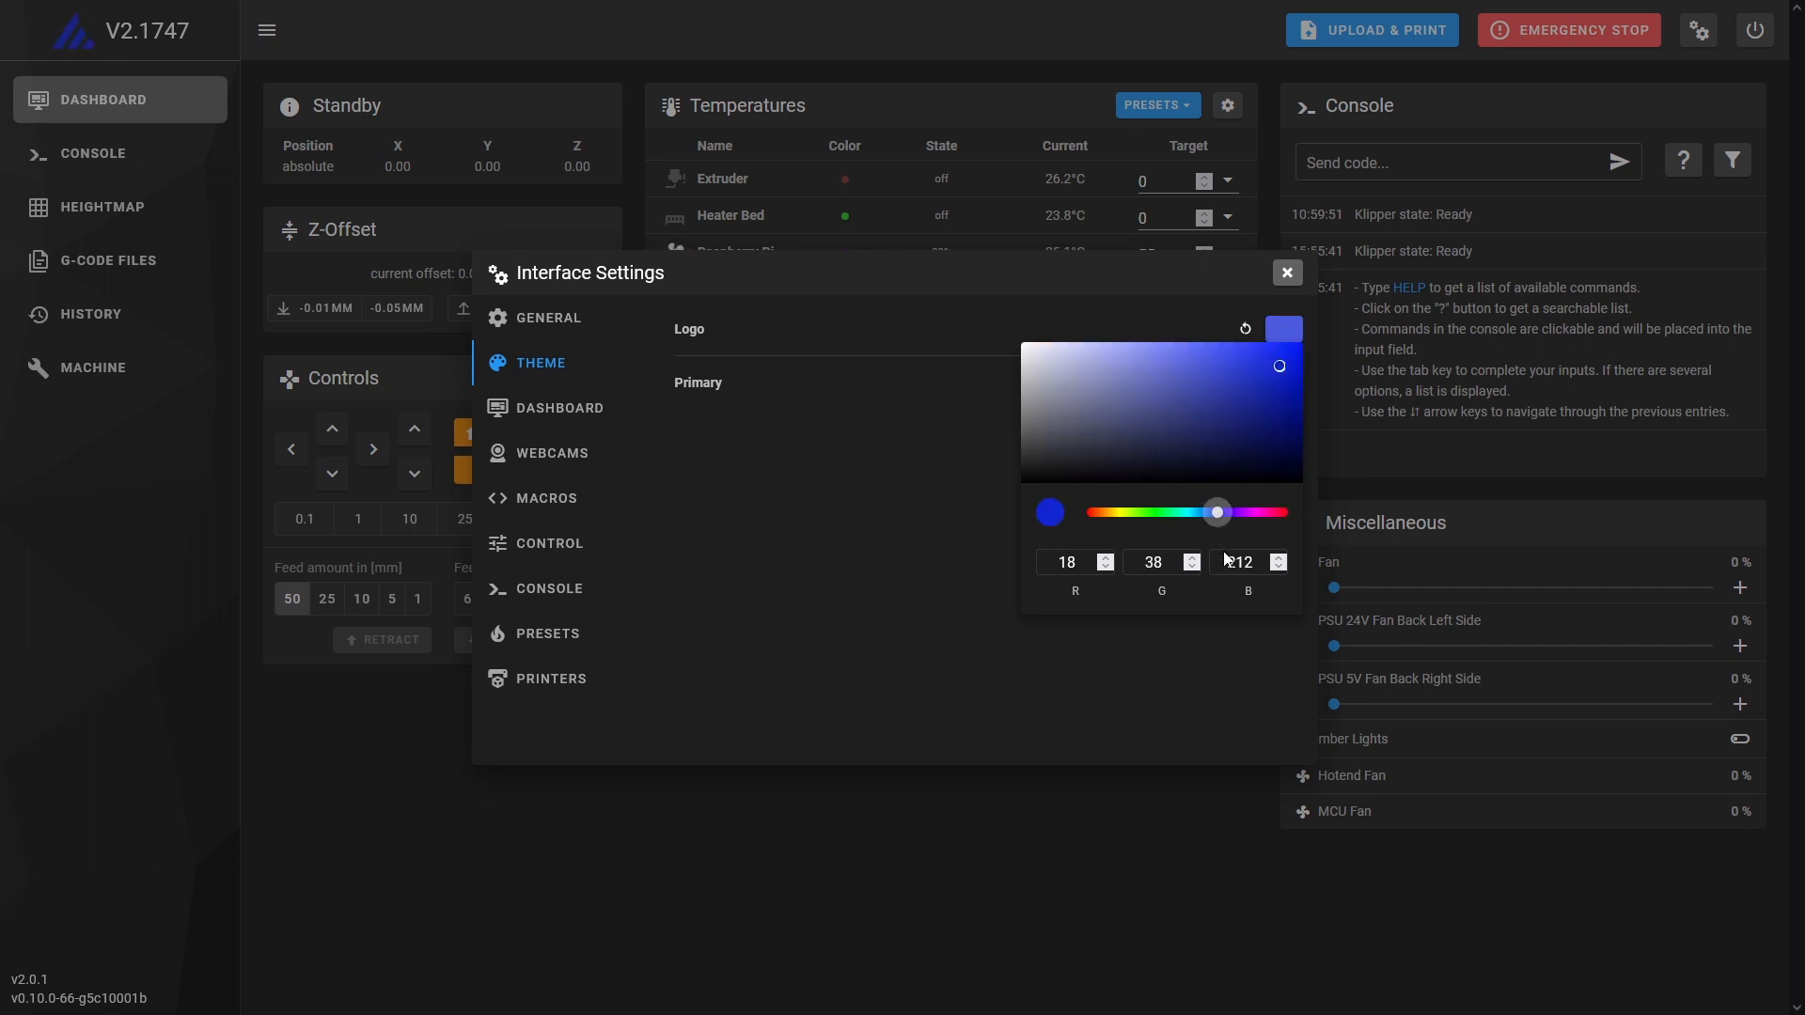
click(1280, 274)
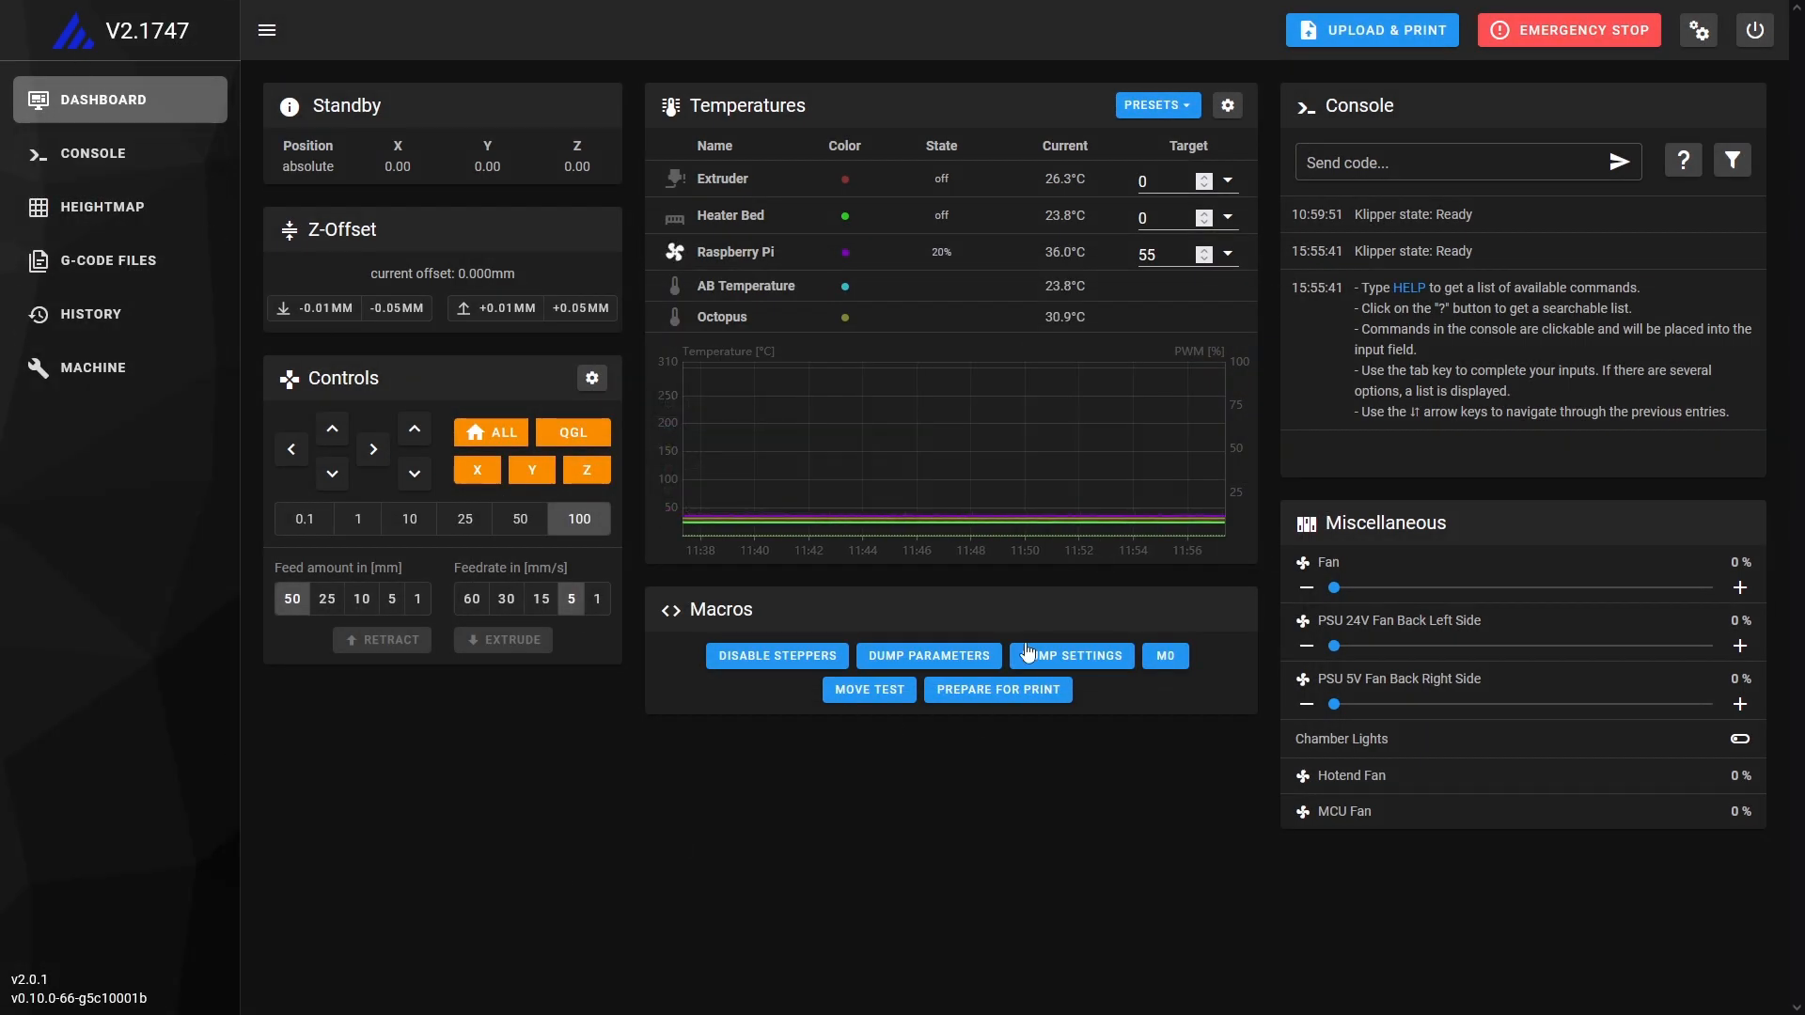
Set the theme's primary colour to orange (RGB 243, 168, 33) in the interface settings and close them.
click(1700, 31)
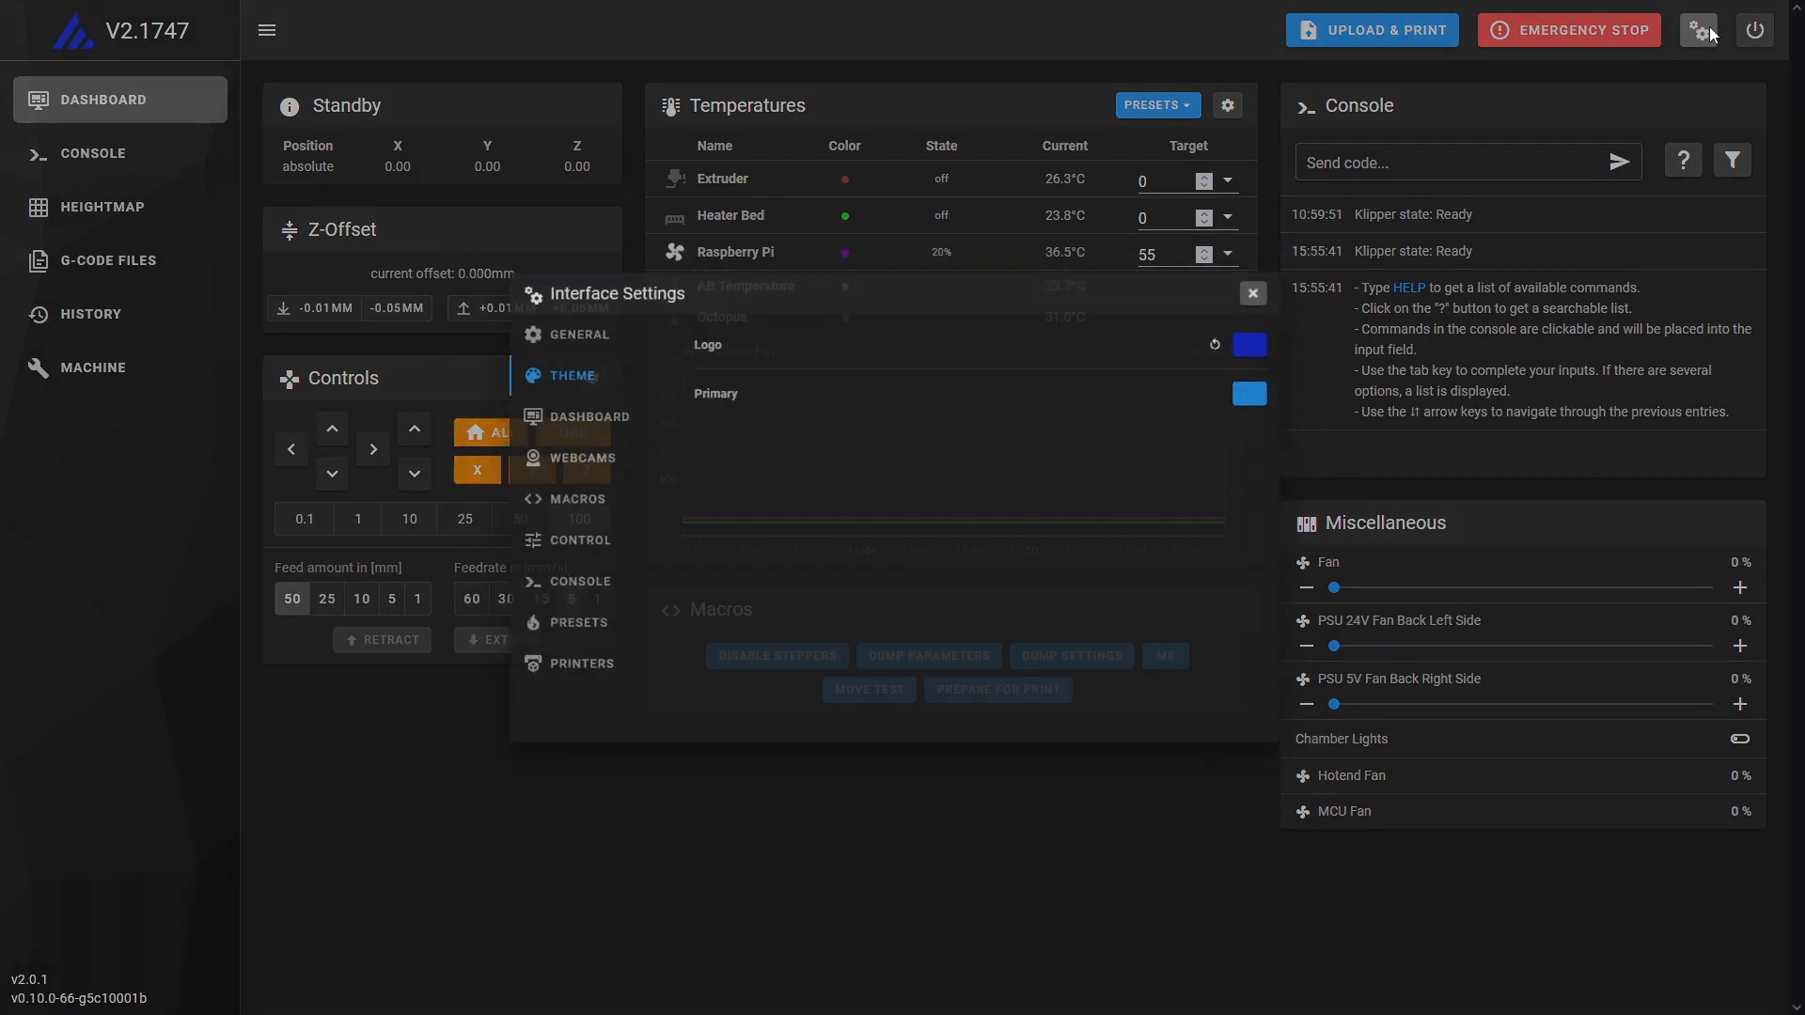
click(1284, 385)
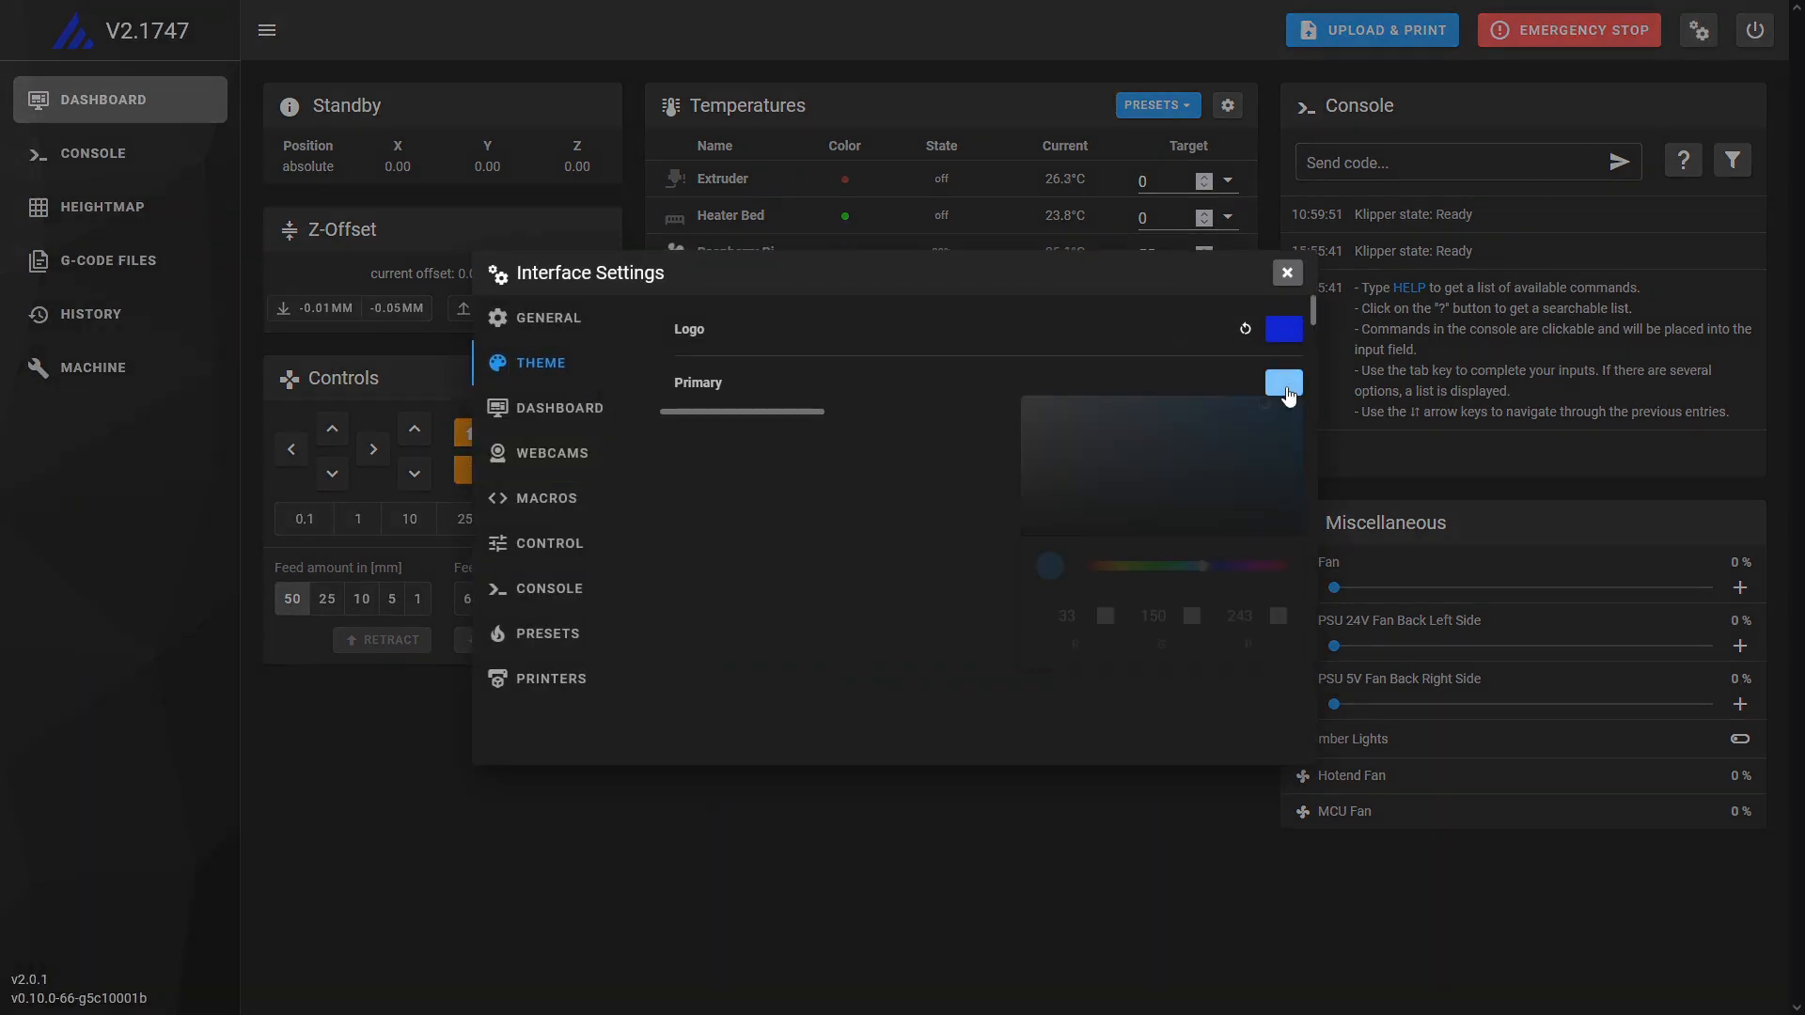
click(1104, 567)
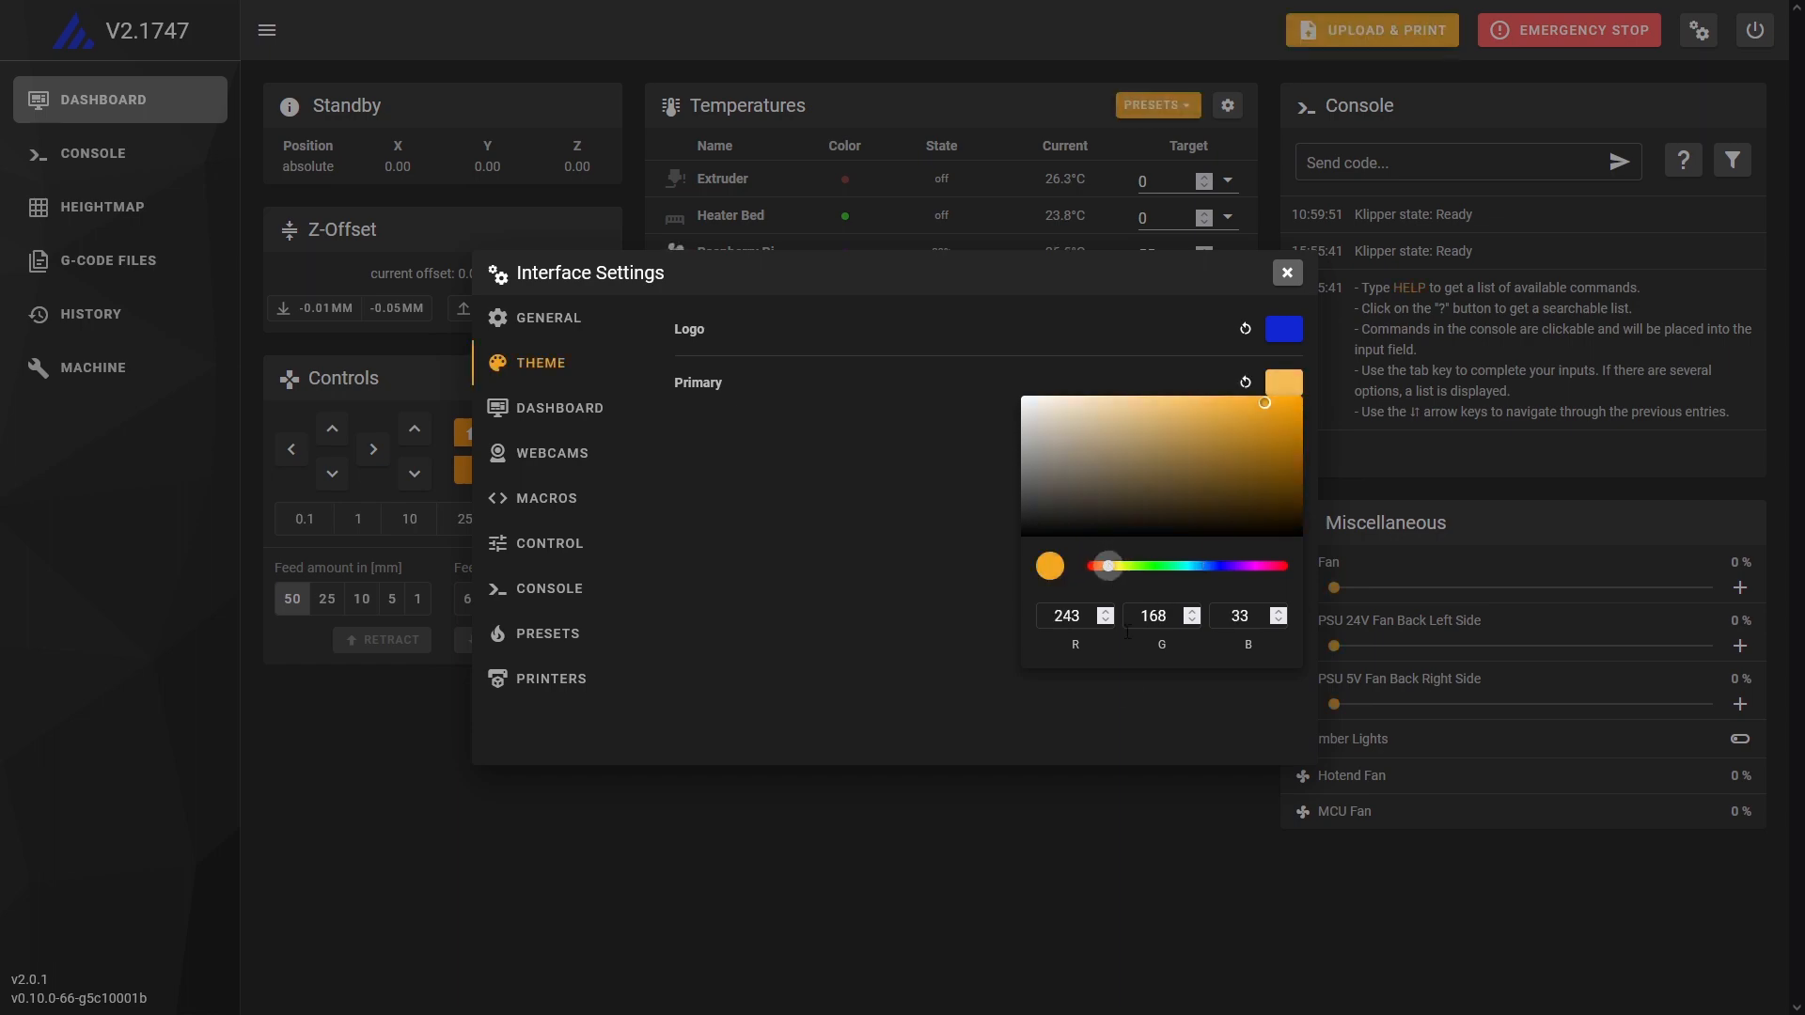
click(1286, 272)
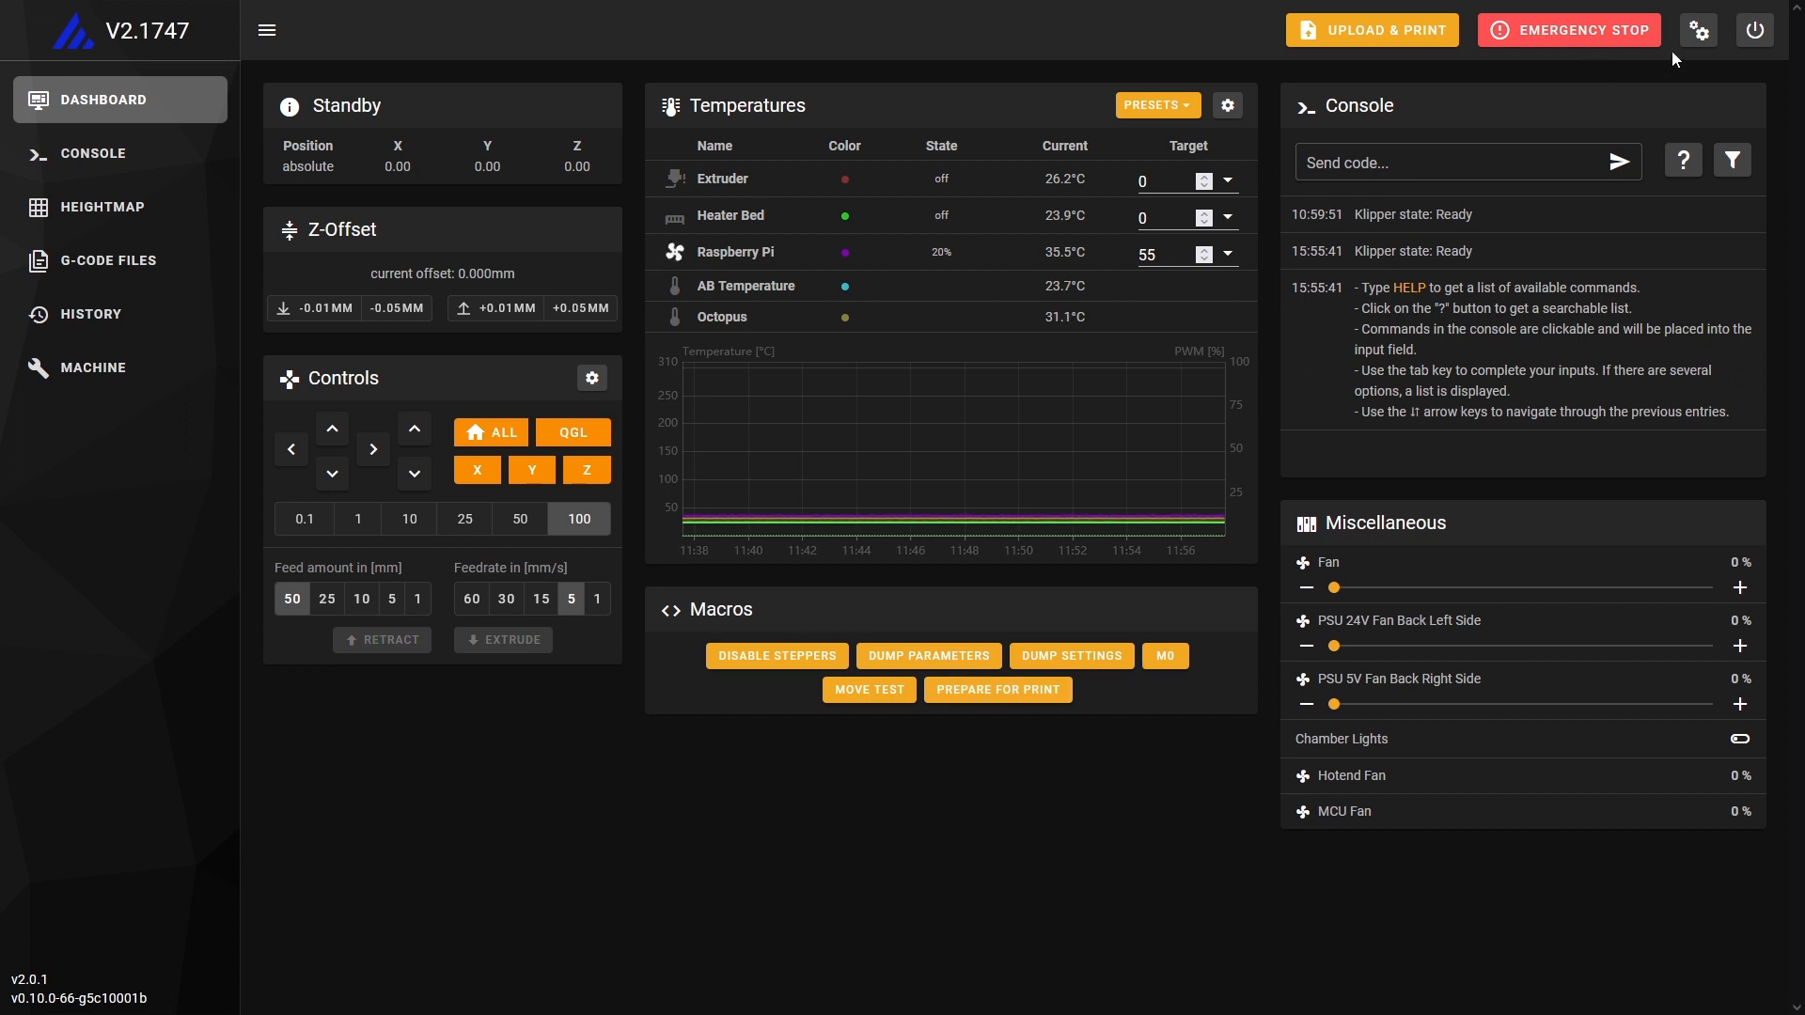
Reset the theme's logo and primary colours to their defaults in the interface settings and close them.
click(1698, 29)
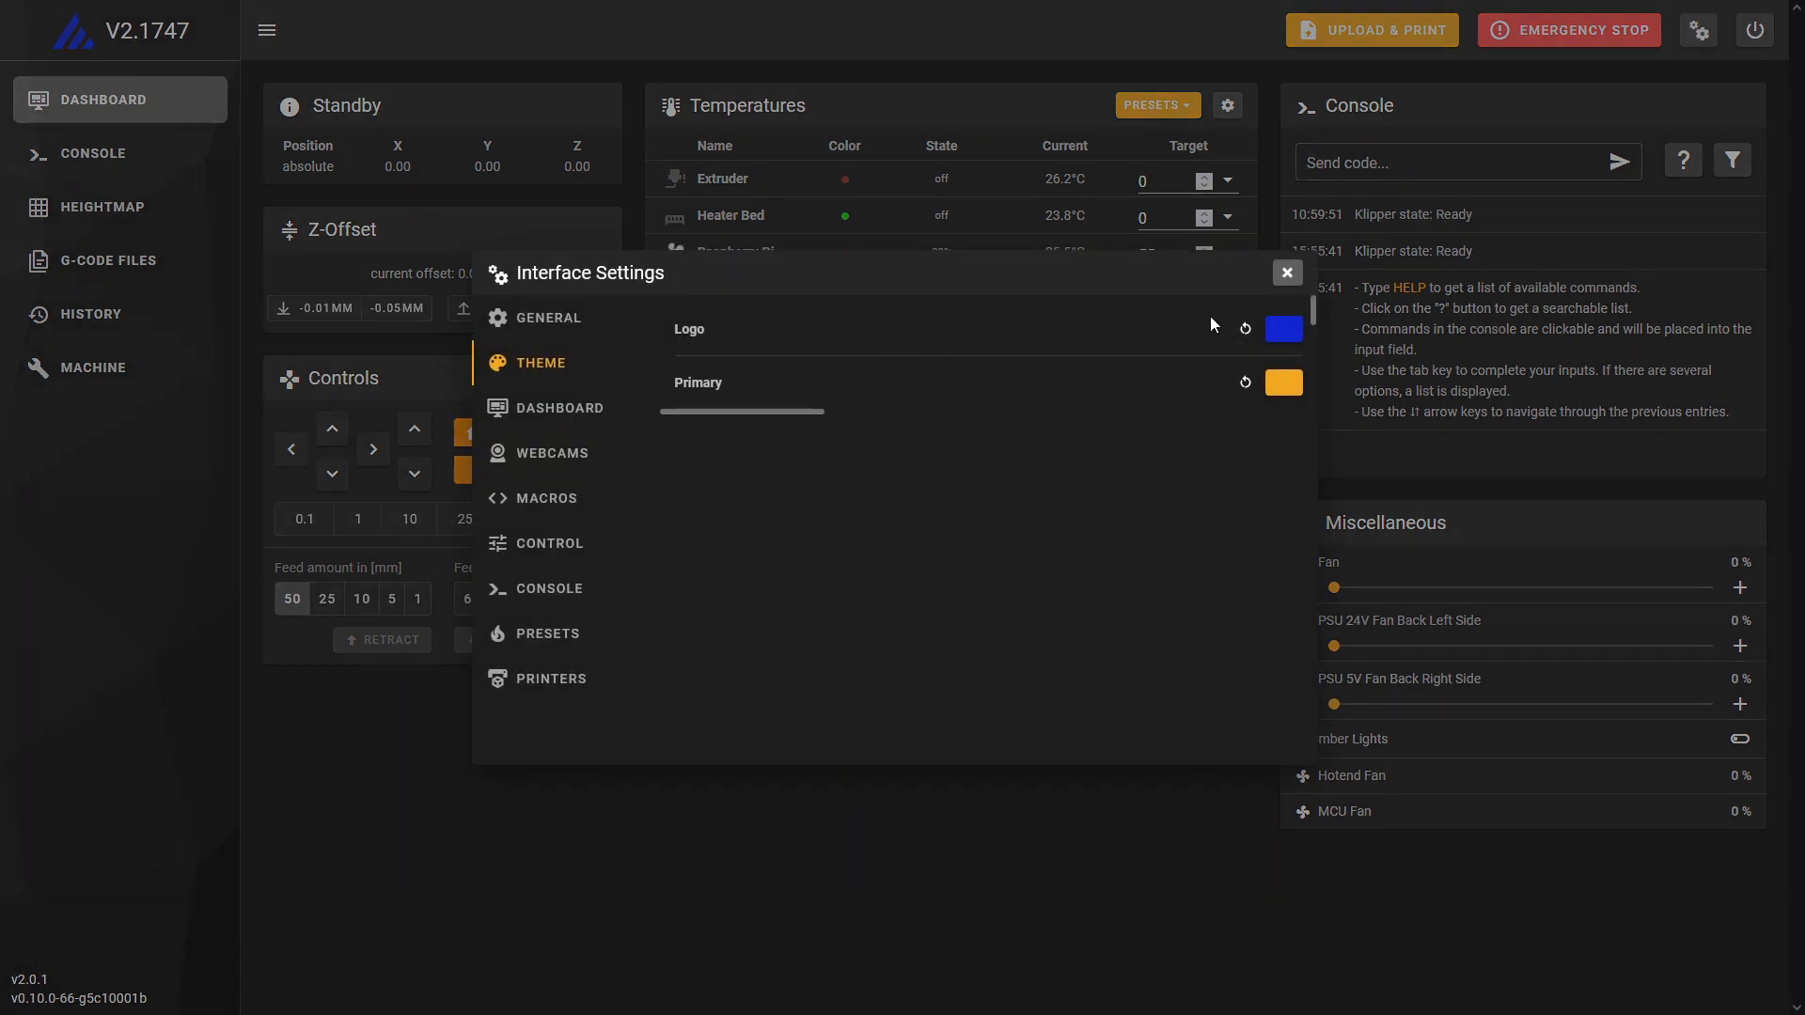
click(1245, 329)
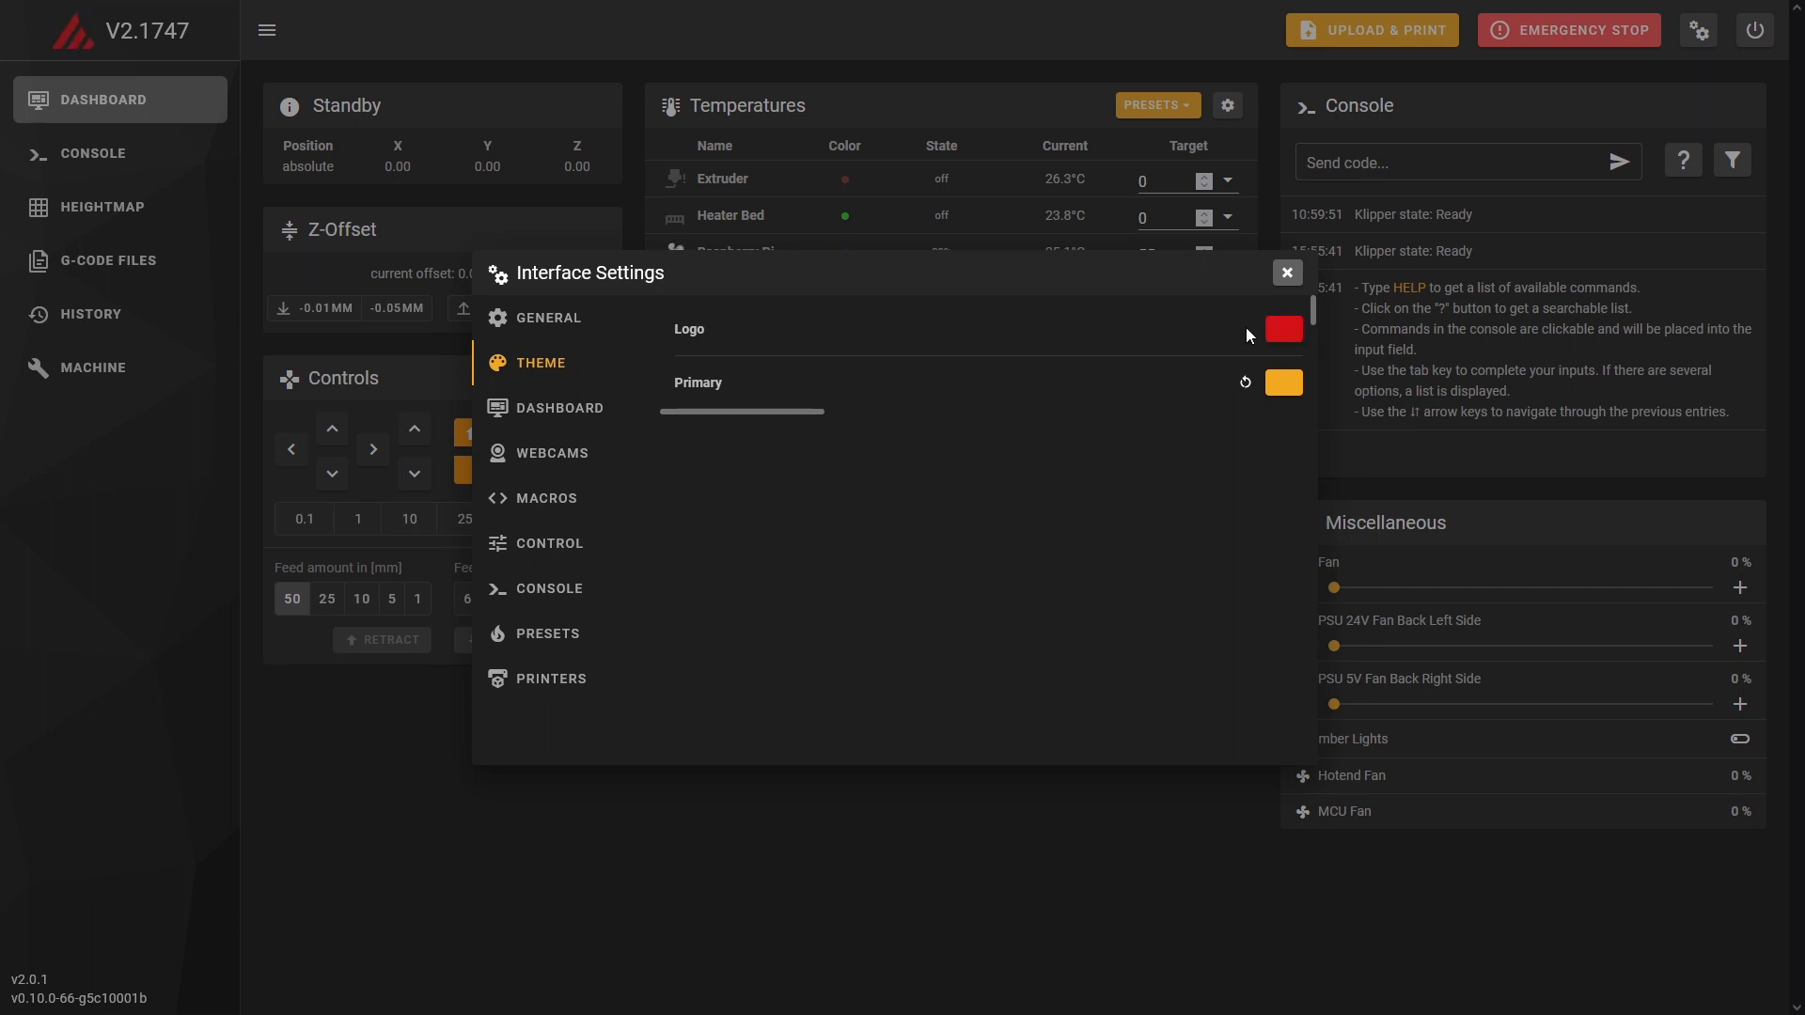
click(1244, 382)
click(1287, 273)
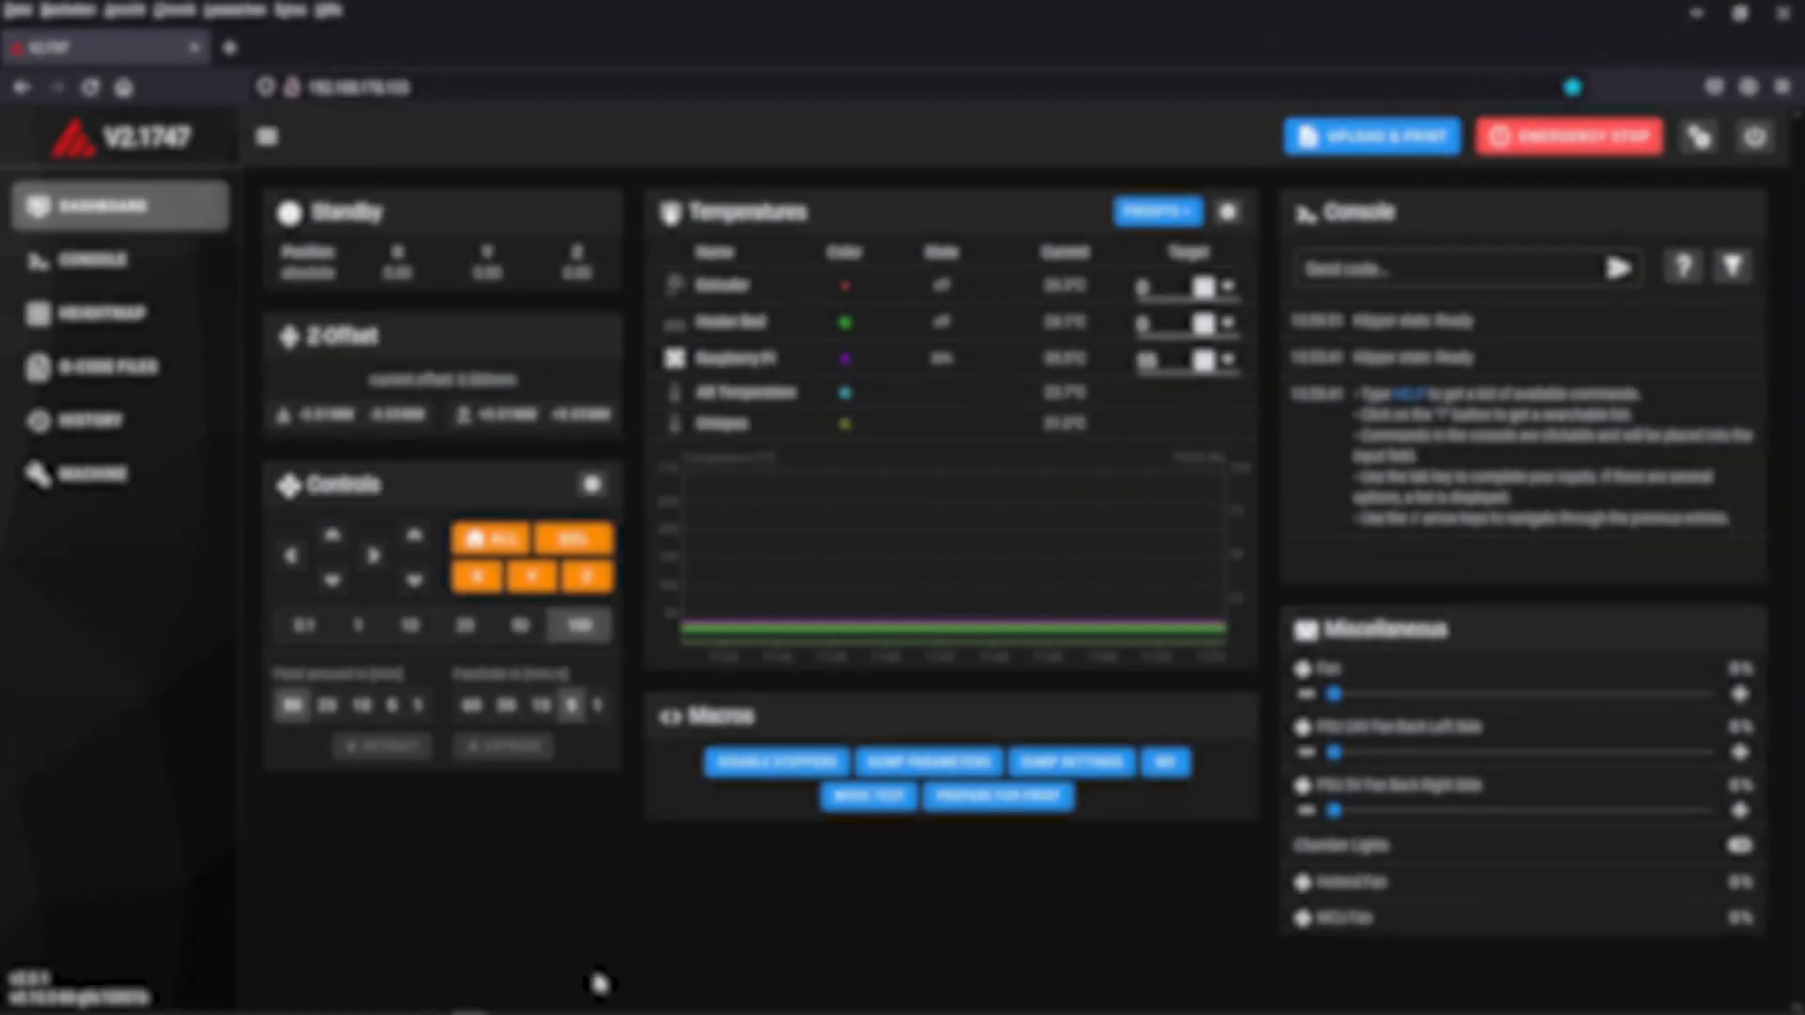
Upload favicon-32x32.png into the .theme folder of the config files.
click(84, 473)
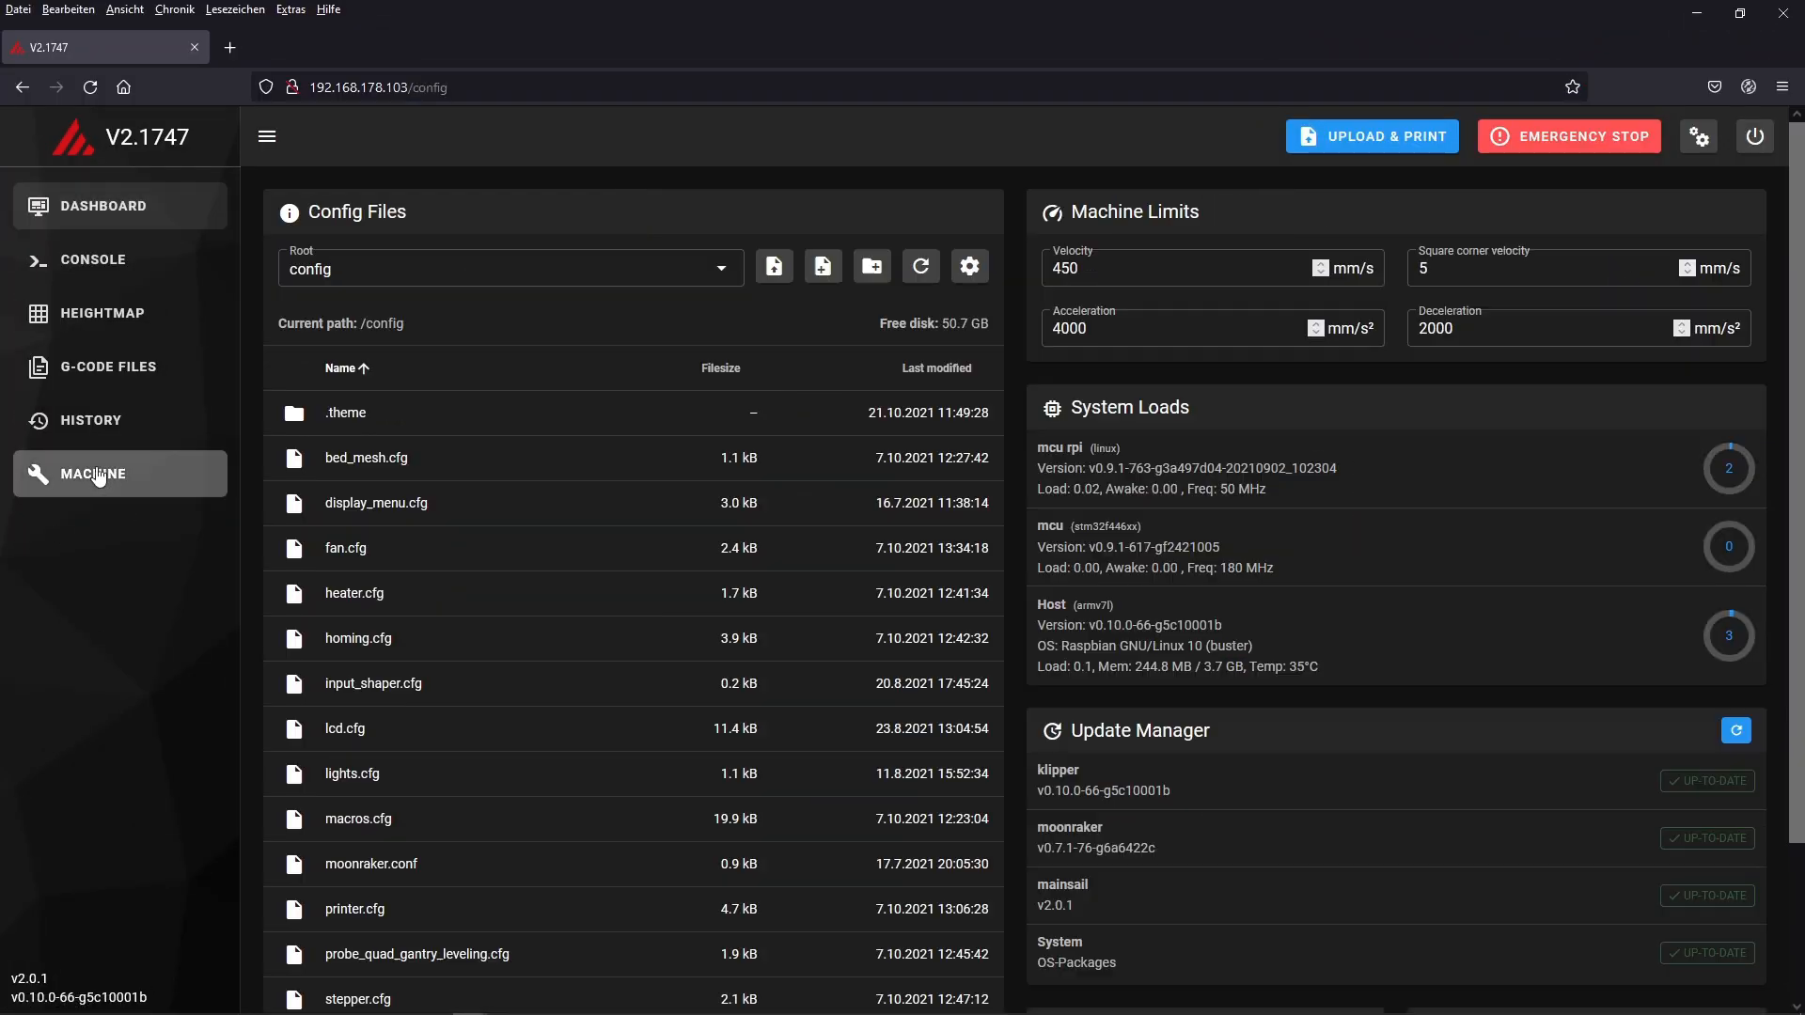
click(349, 415)
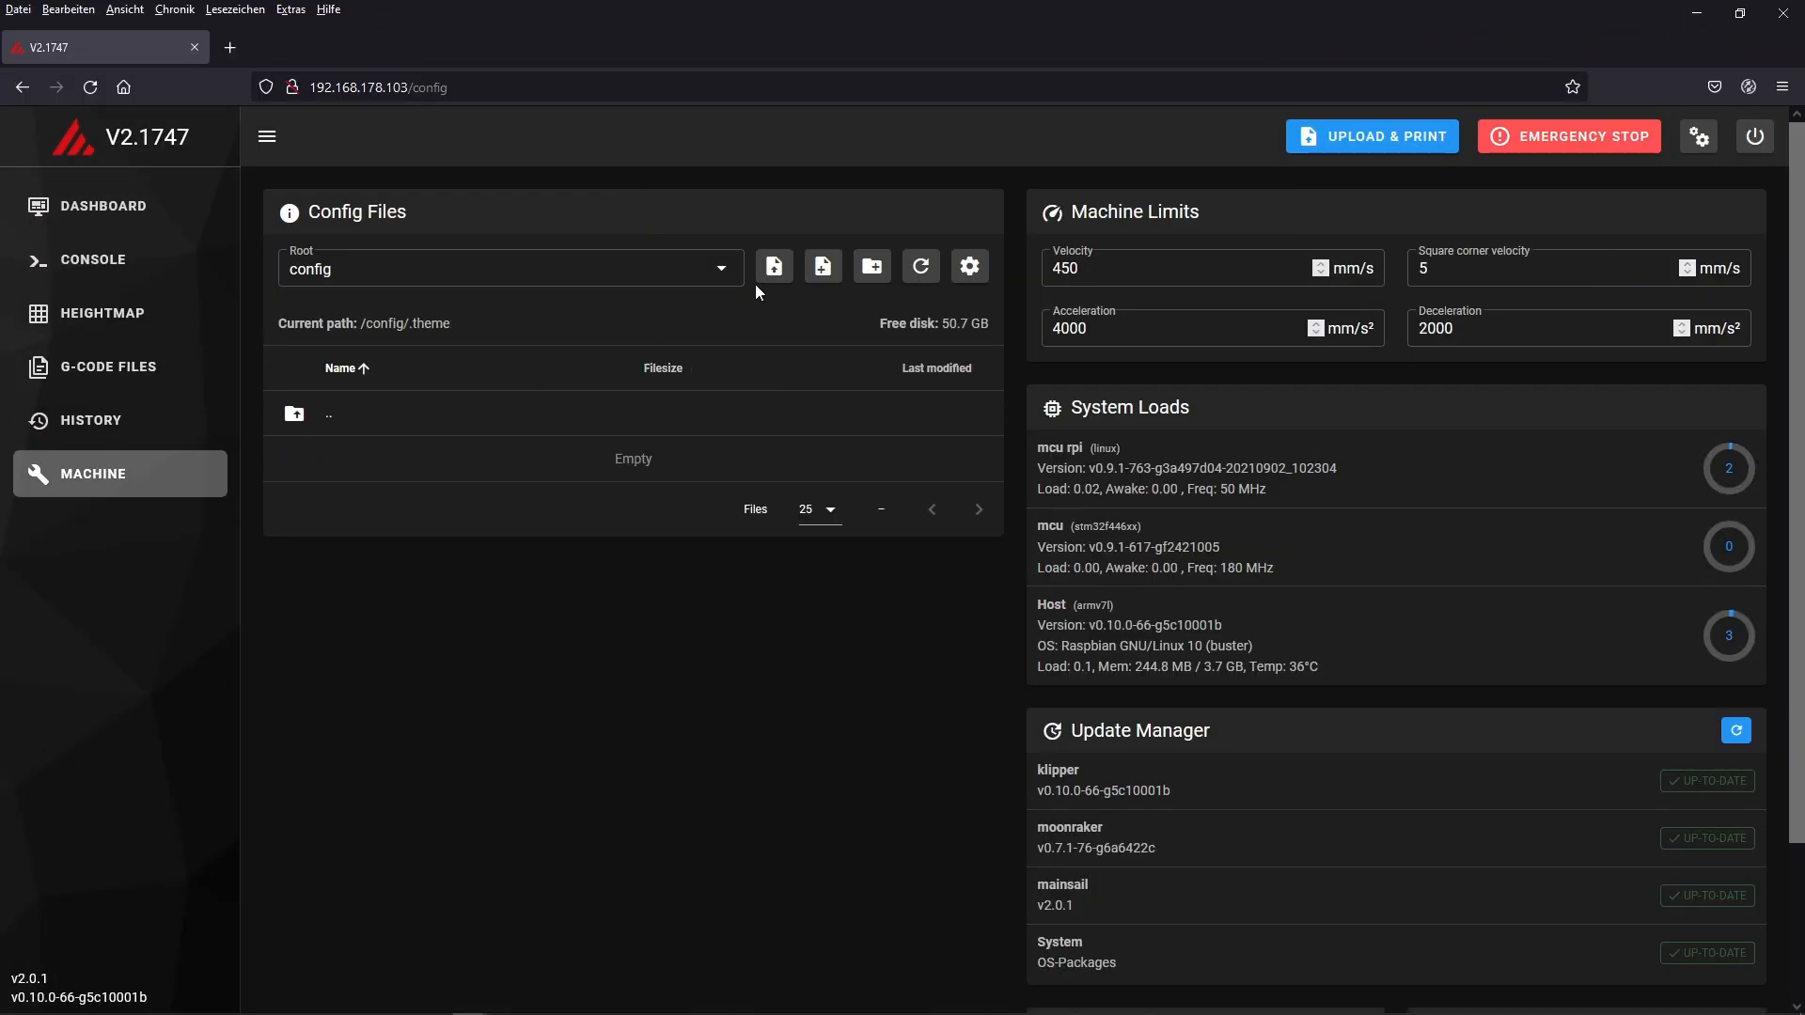
click(774, 266)
double_click(413, 176)
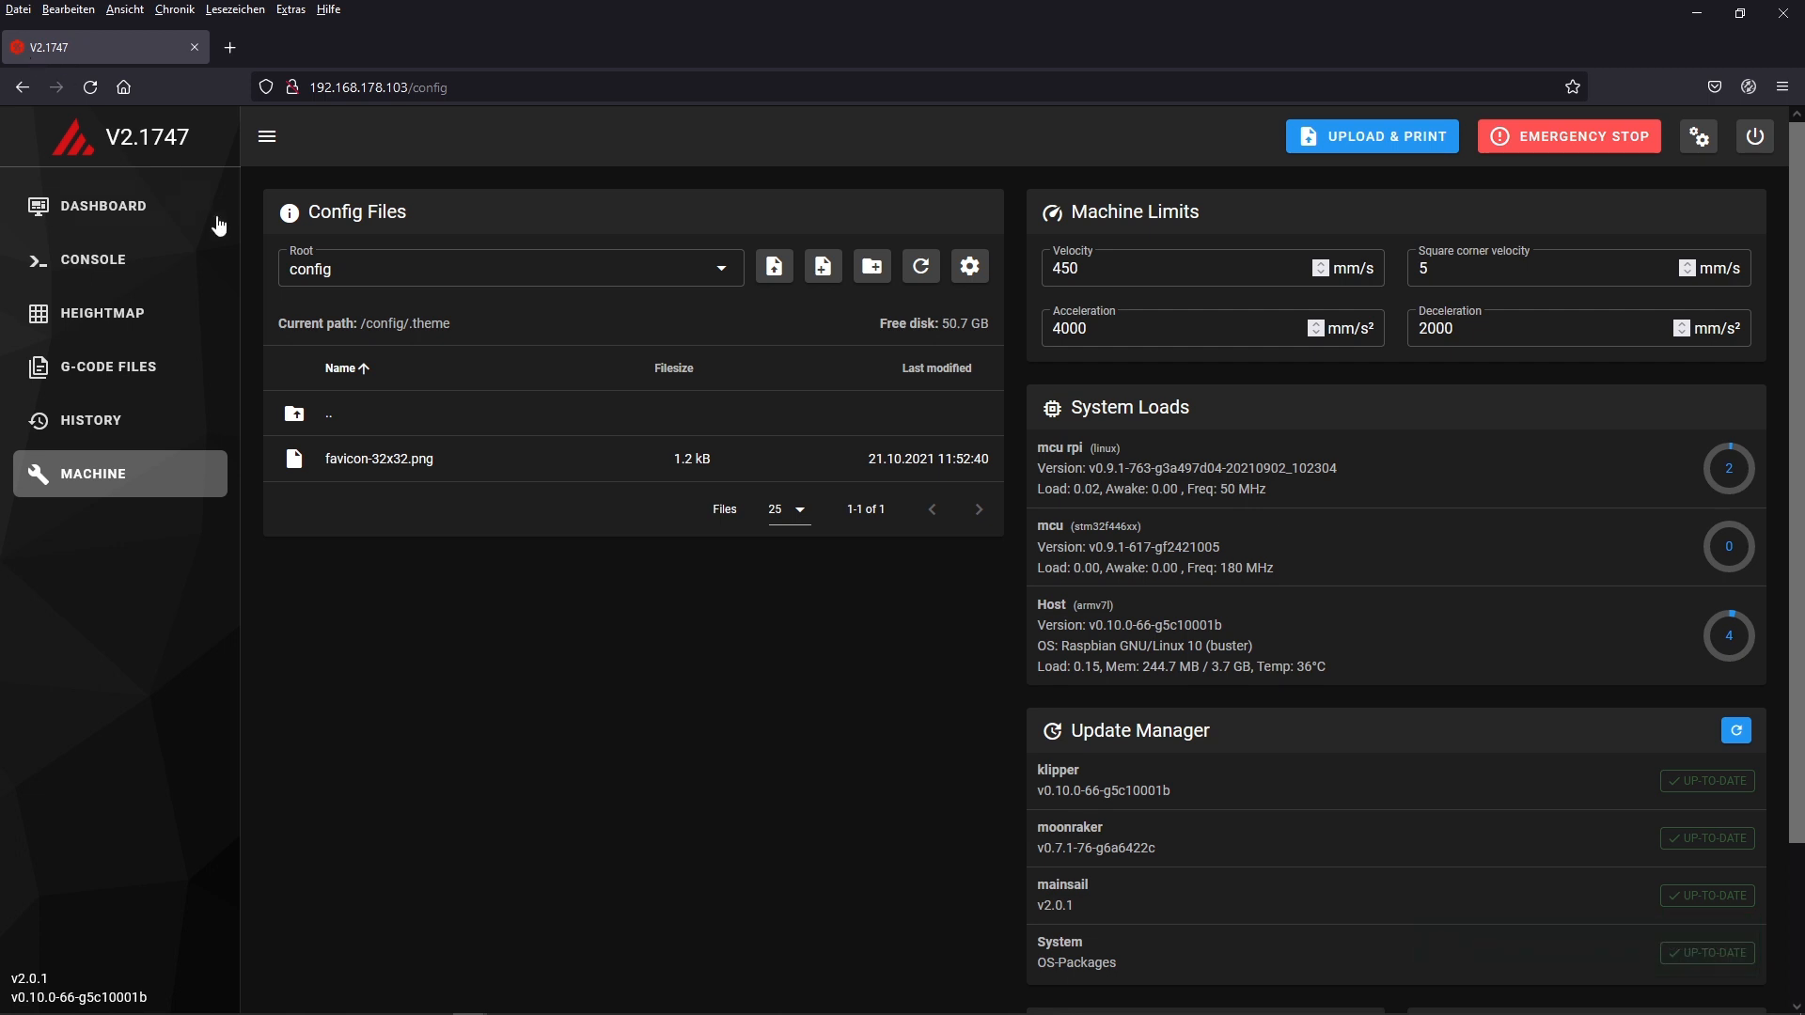
Delete favicon-32x32.png from the .theme folder and return to the dashboard.
right_click(492, 461)
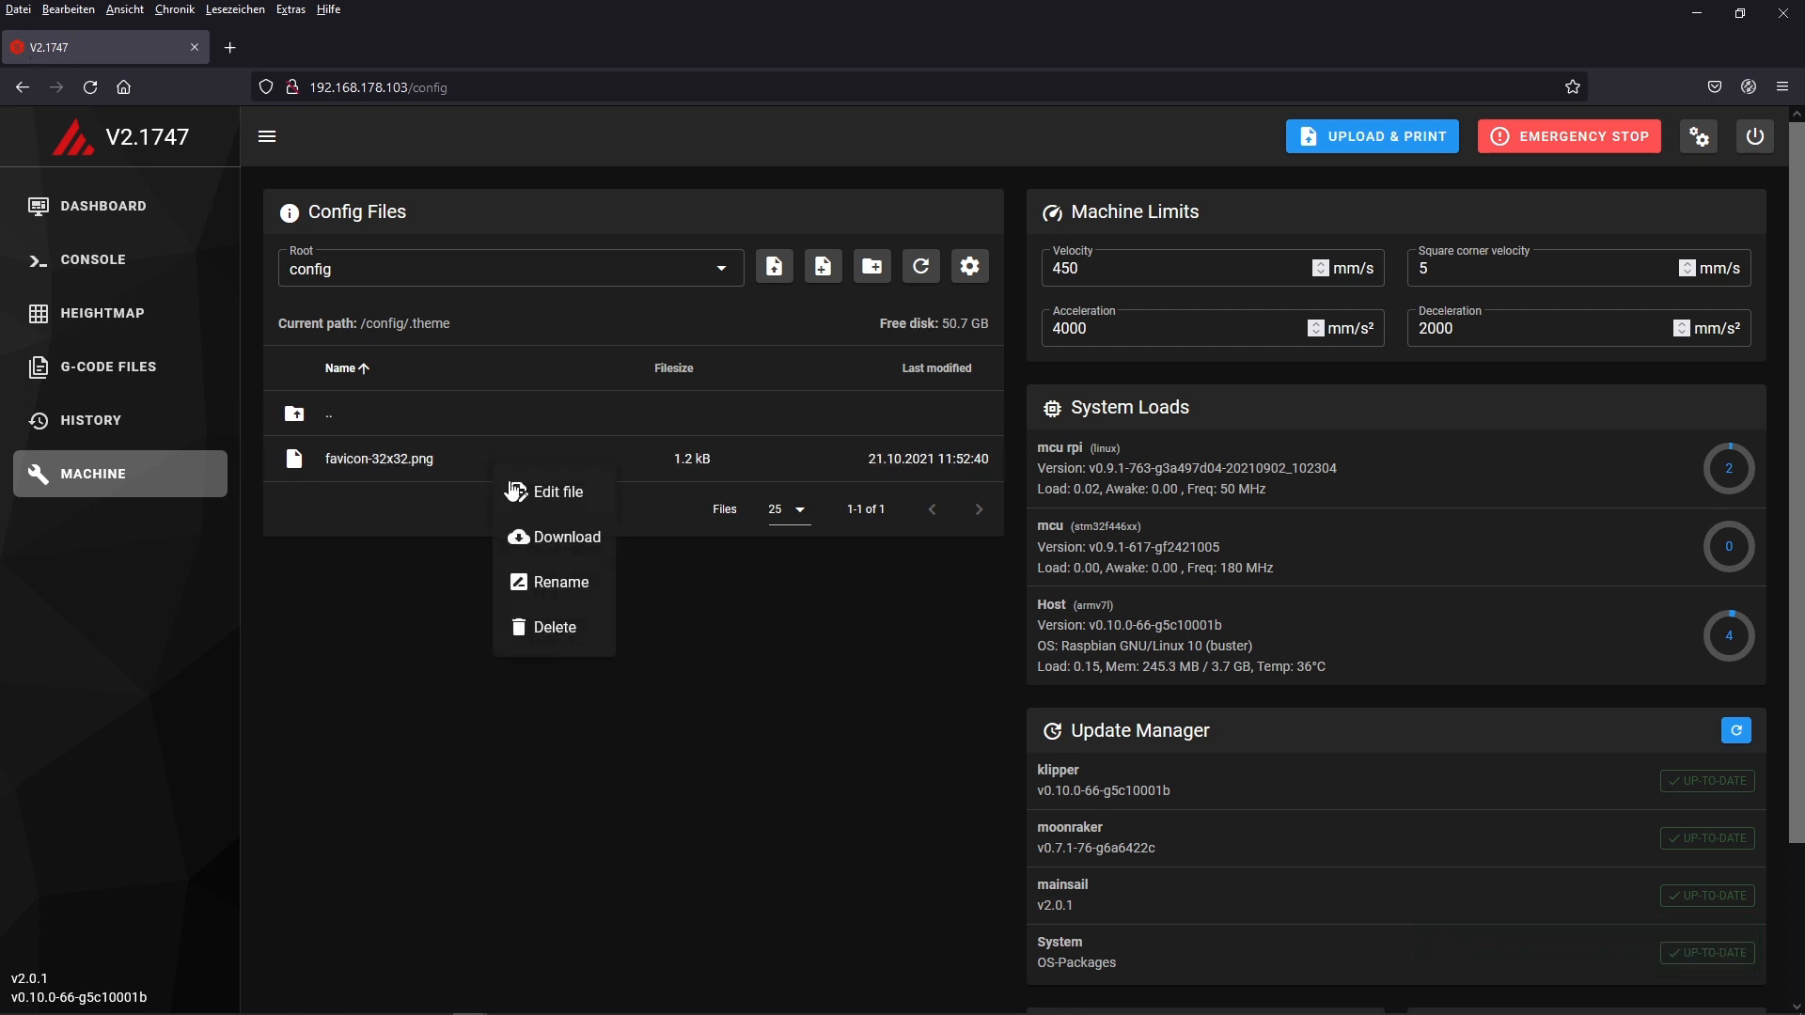
click(554, 627)
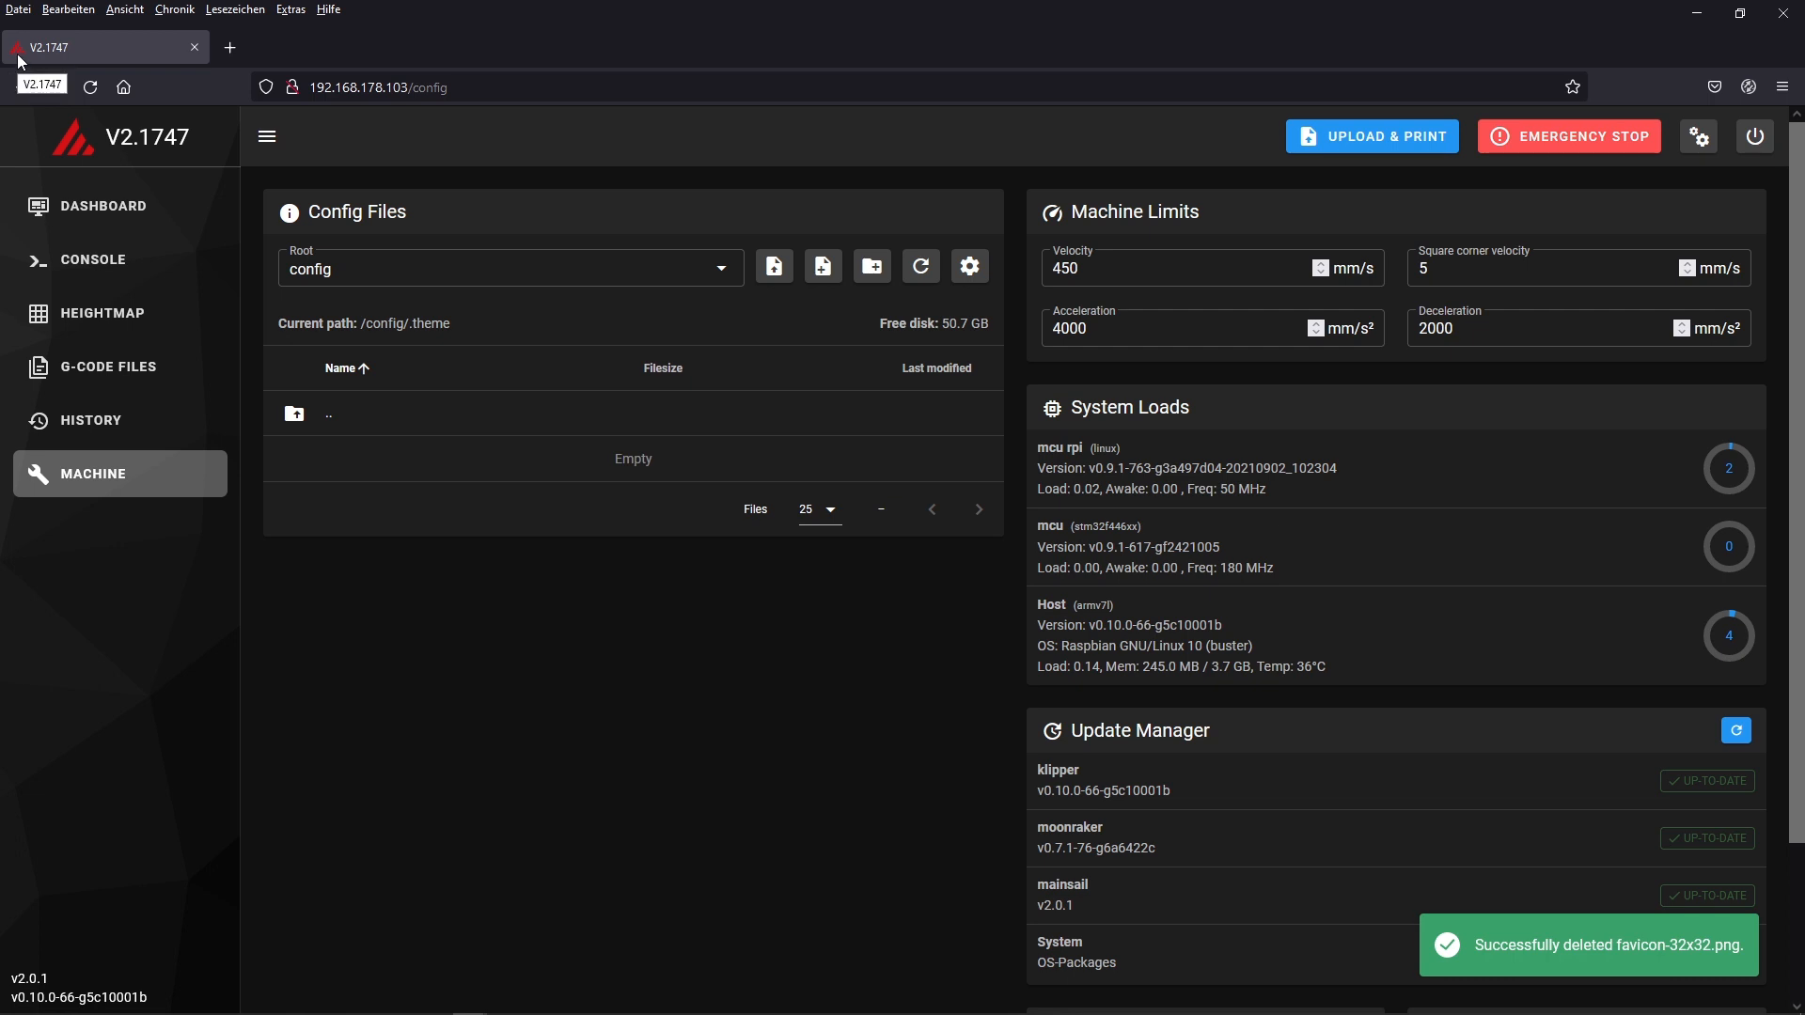
click(90, 210)
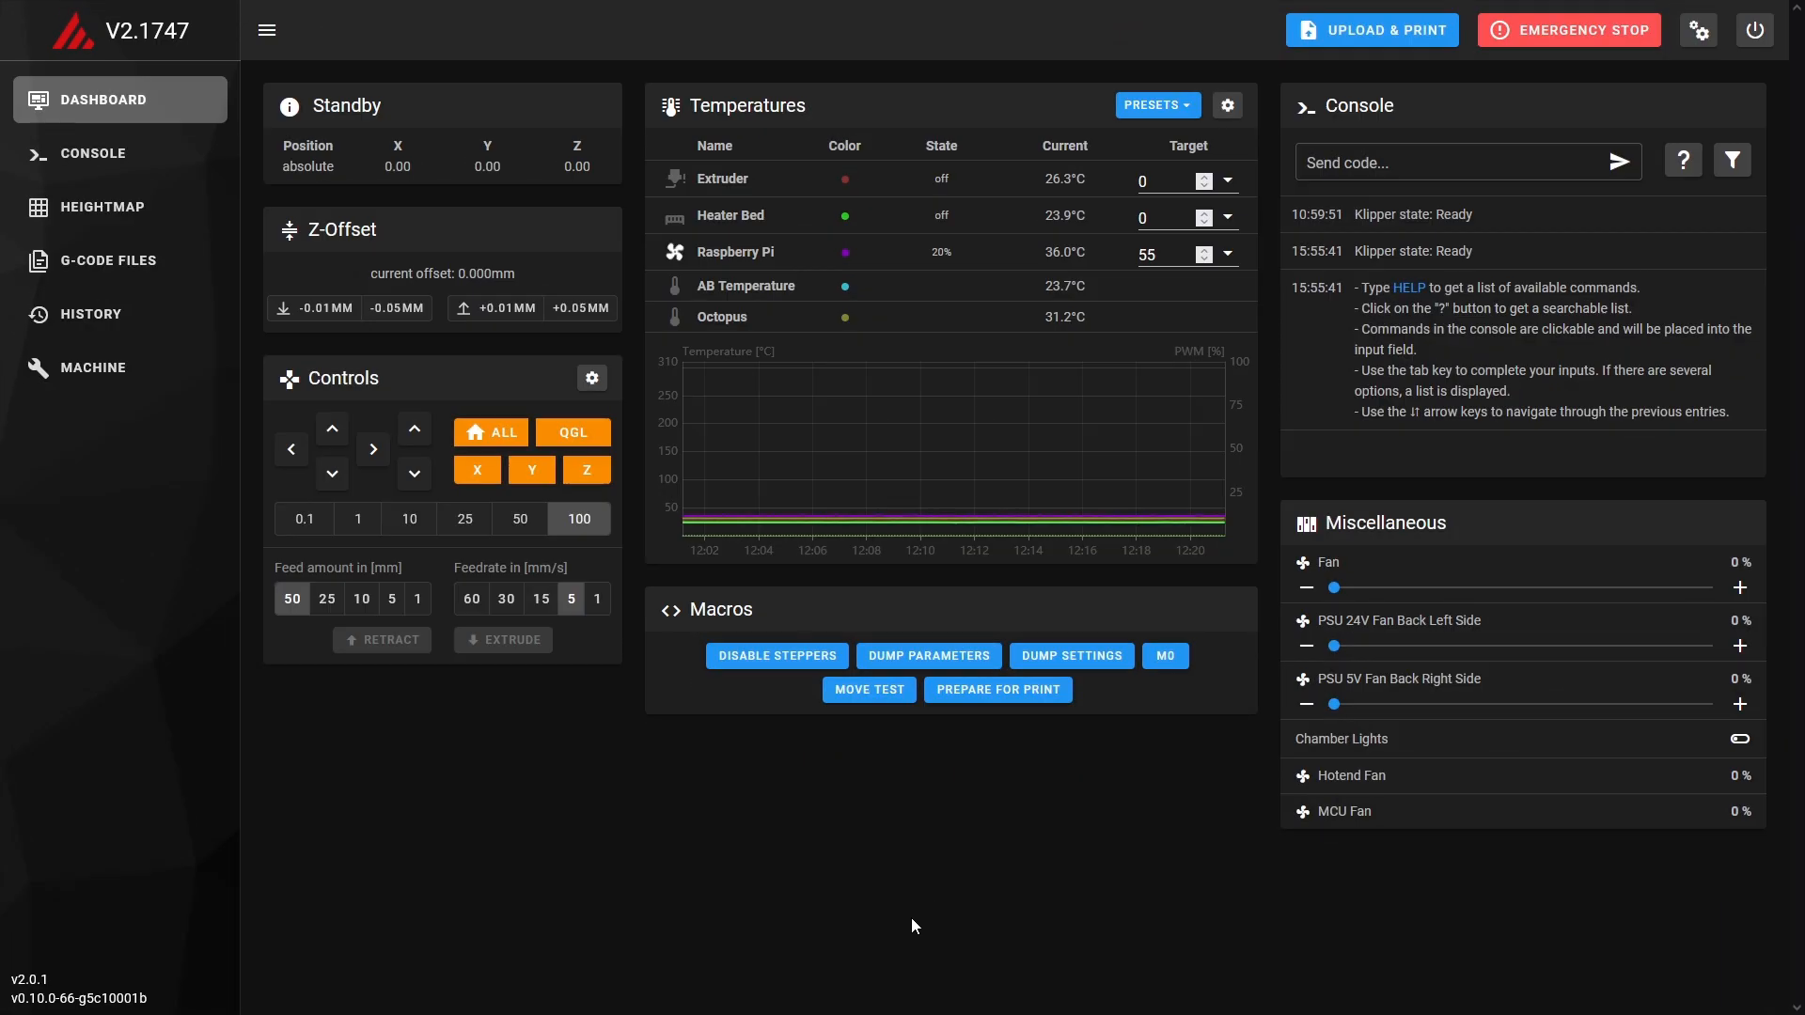
Upload sidebar-background.png and sidebar-logo.svg into the .theme folder of the config files.
click(90, 374)
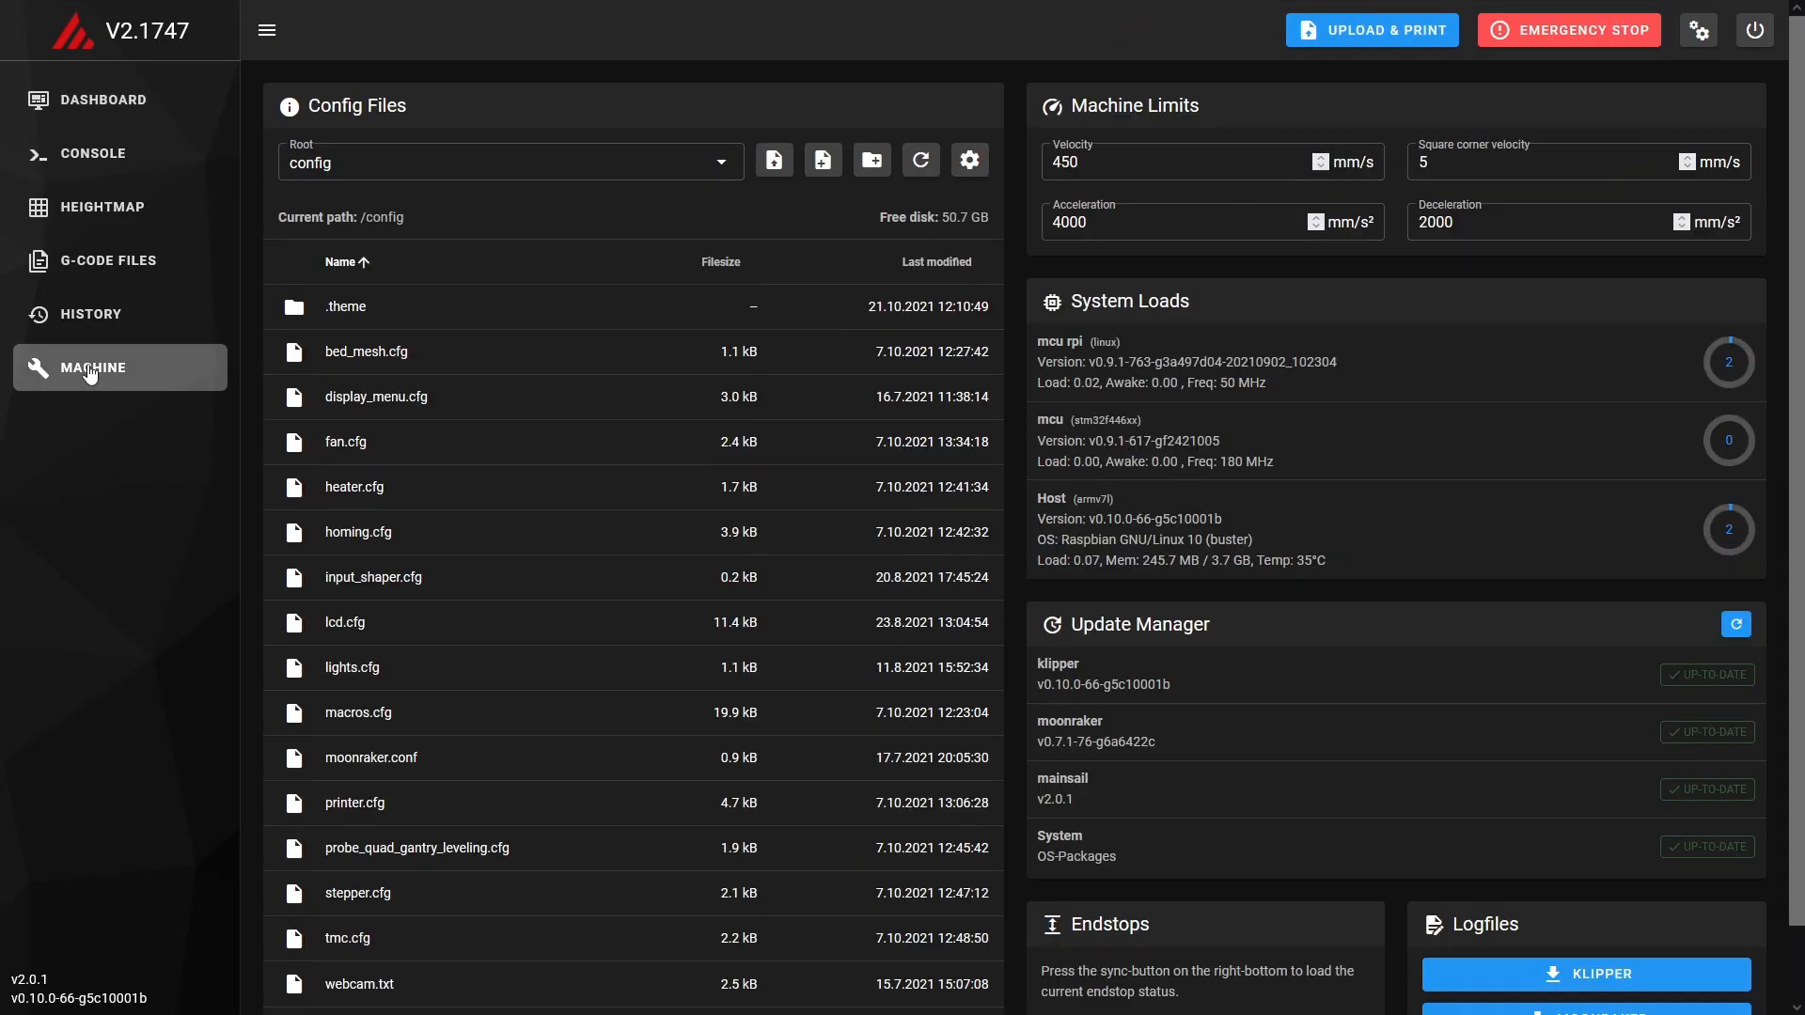
click(350, 304)
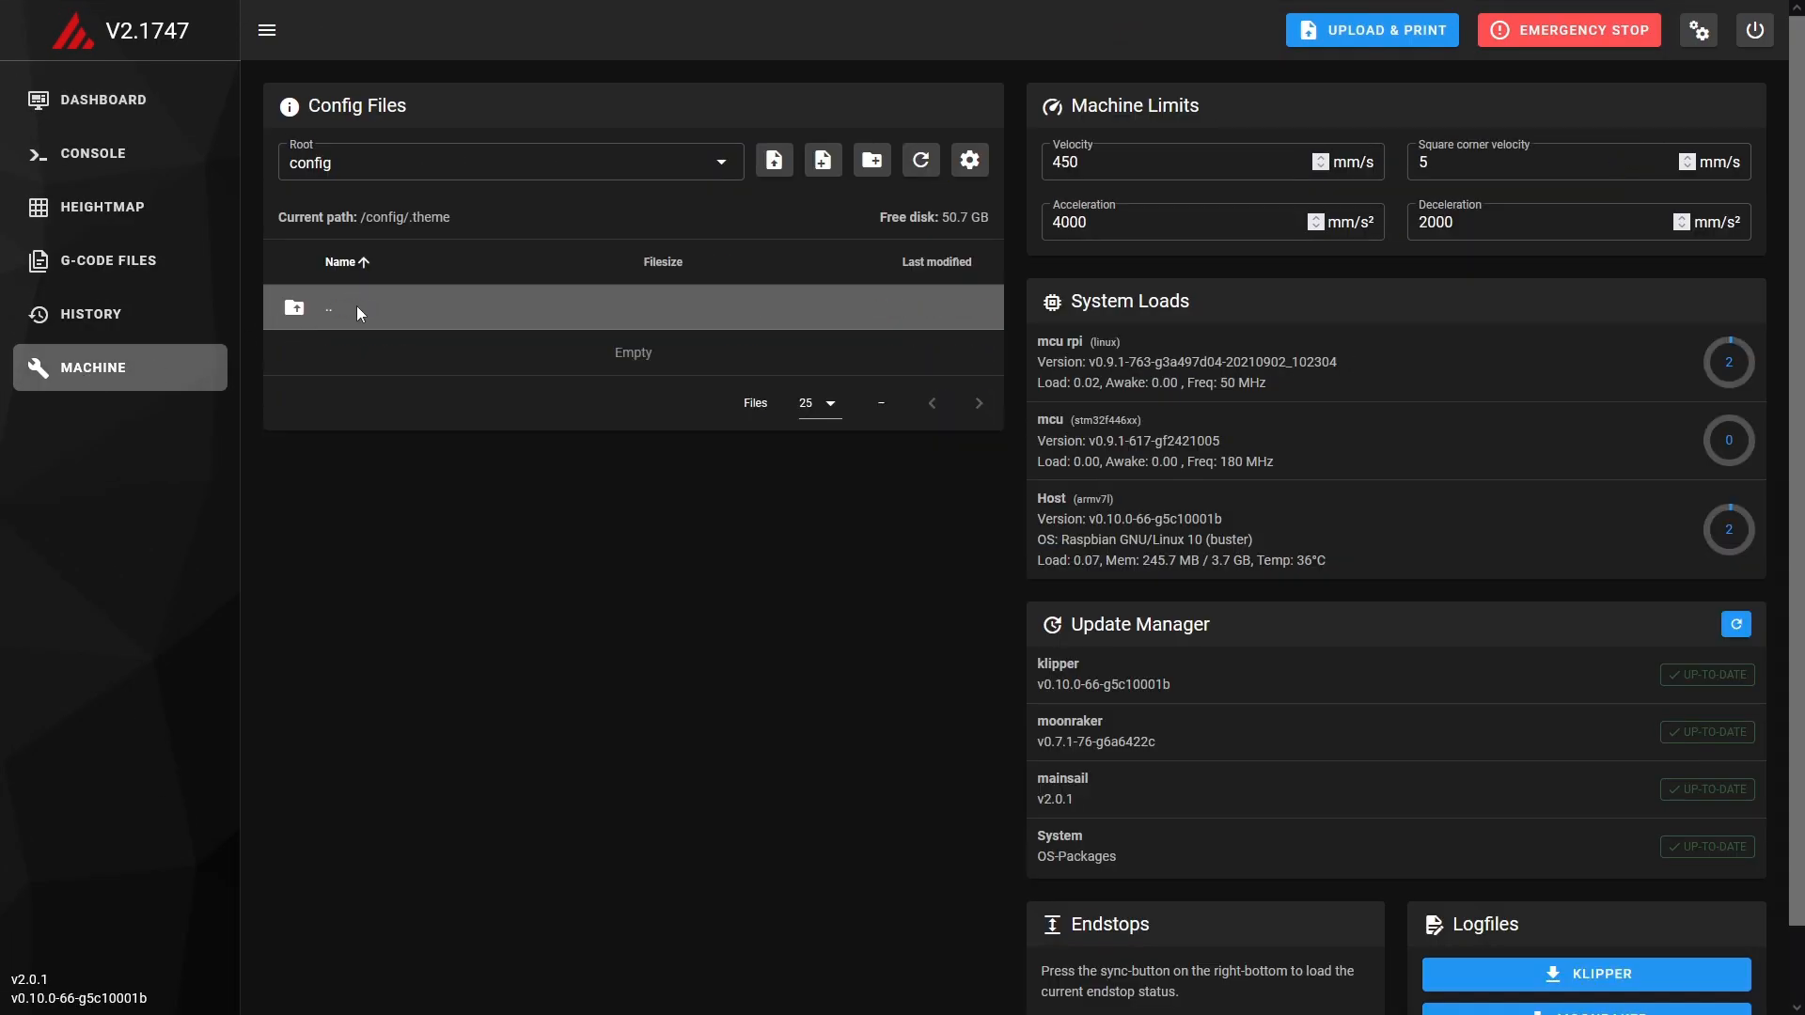
click(773, 160)
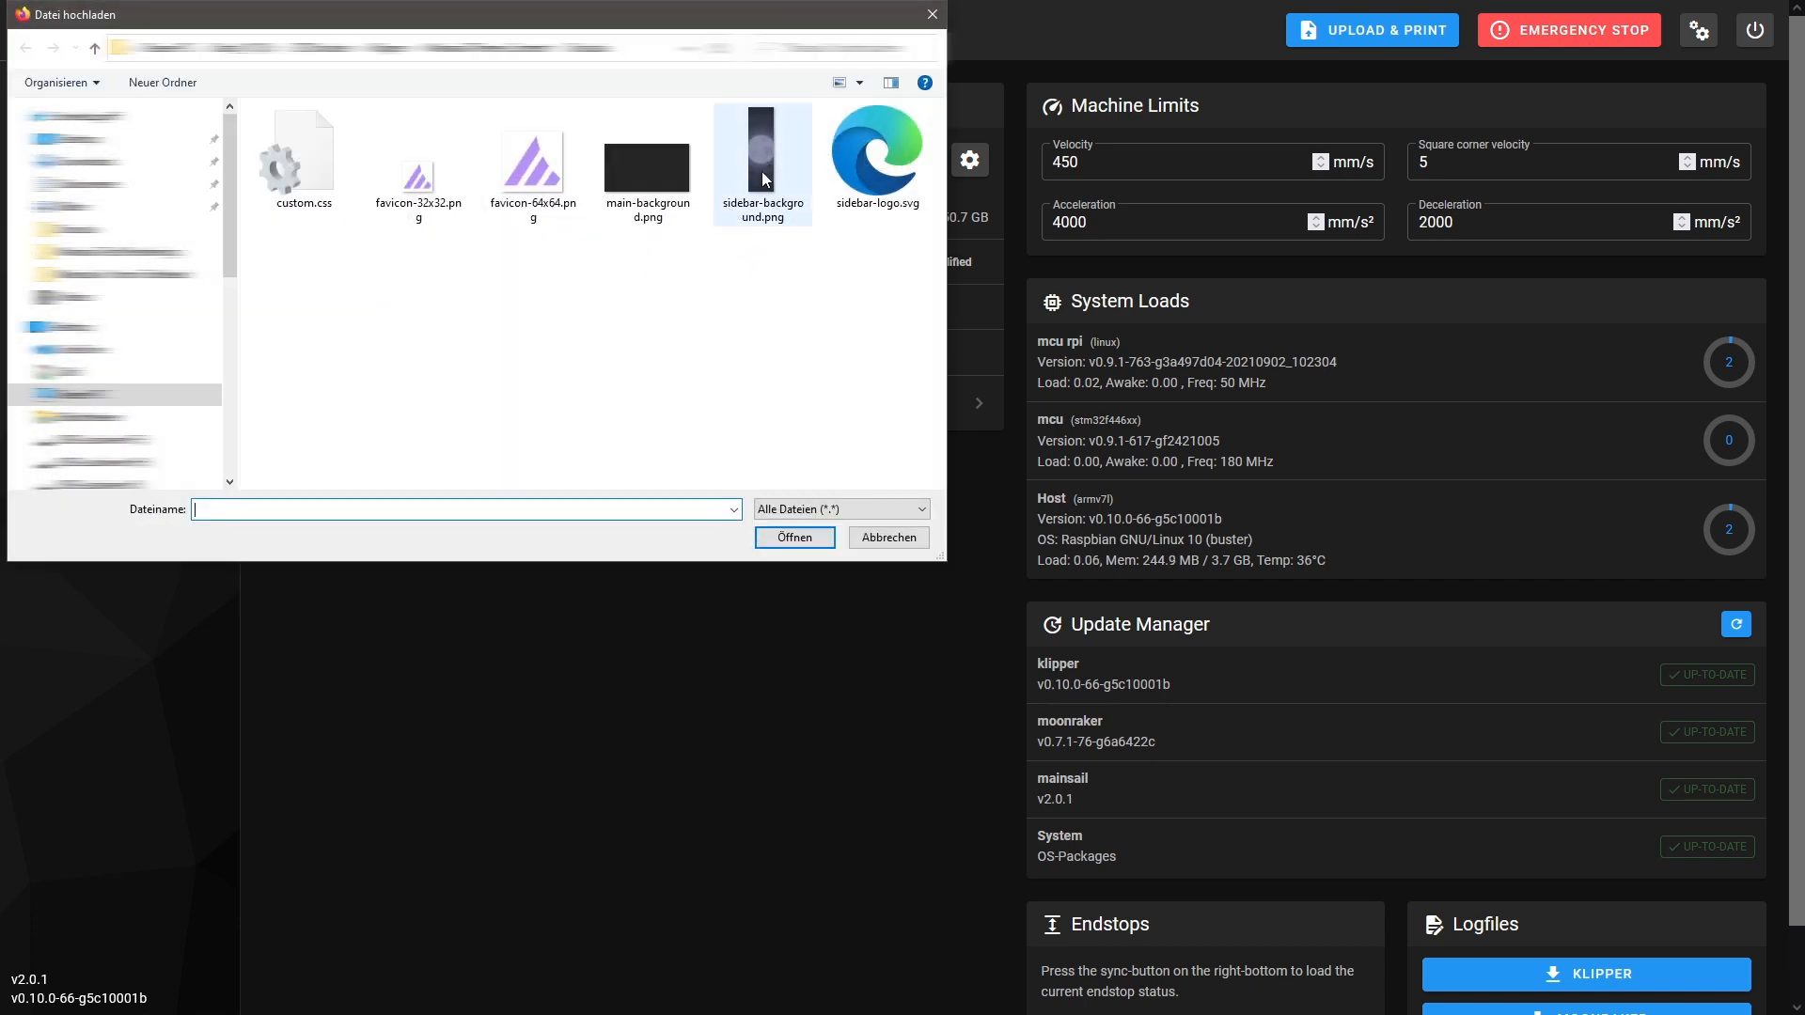
double_click(763, 175)
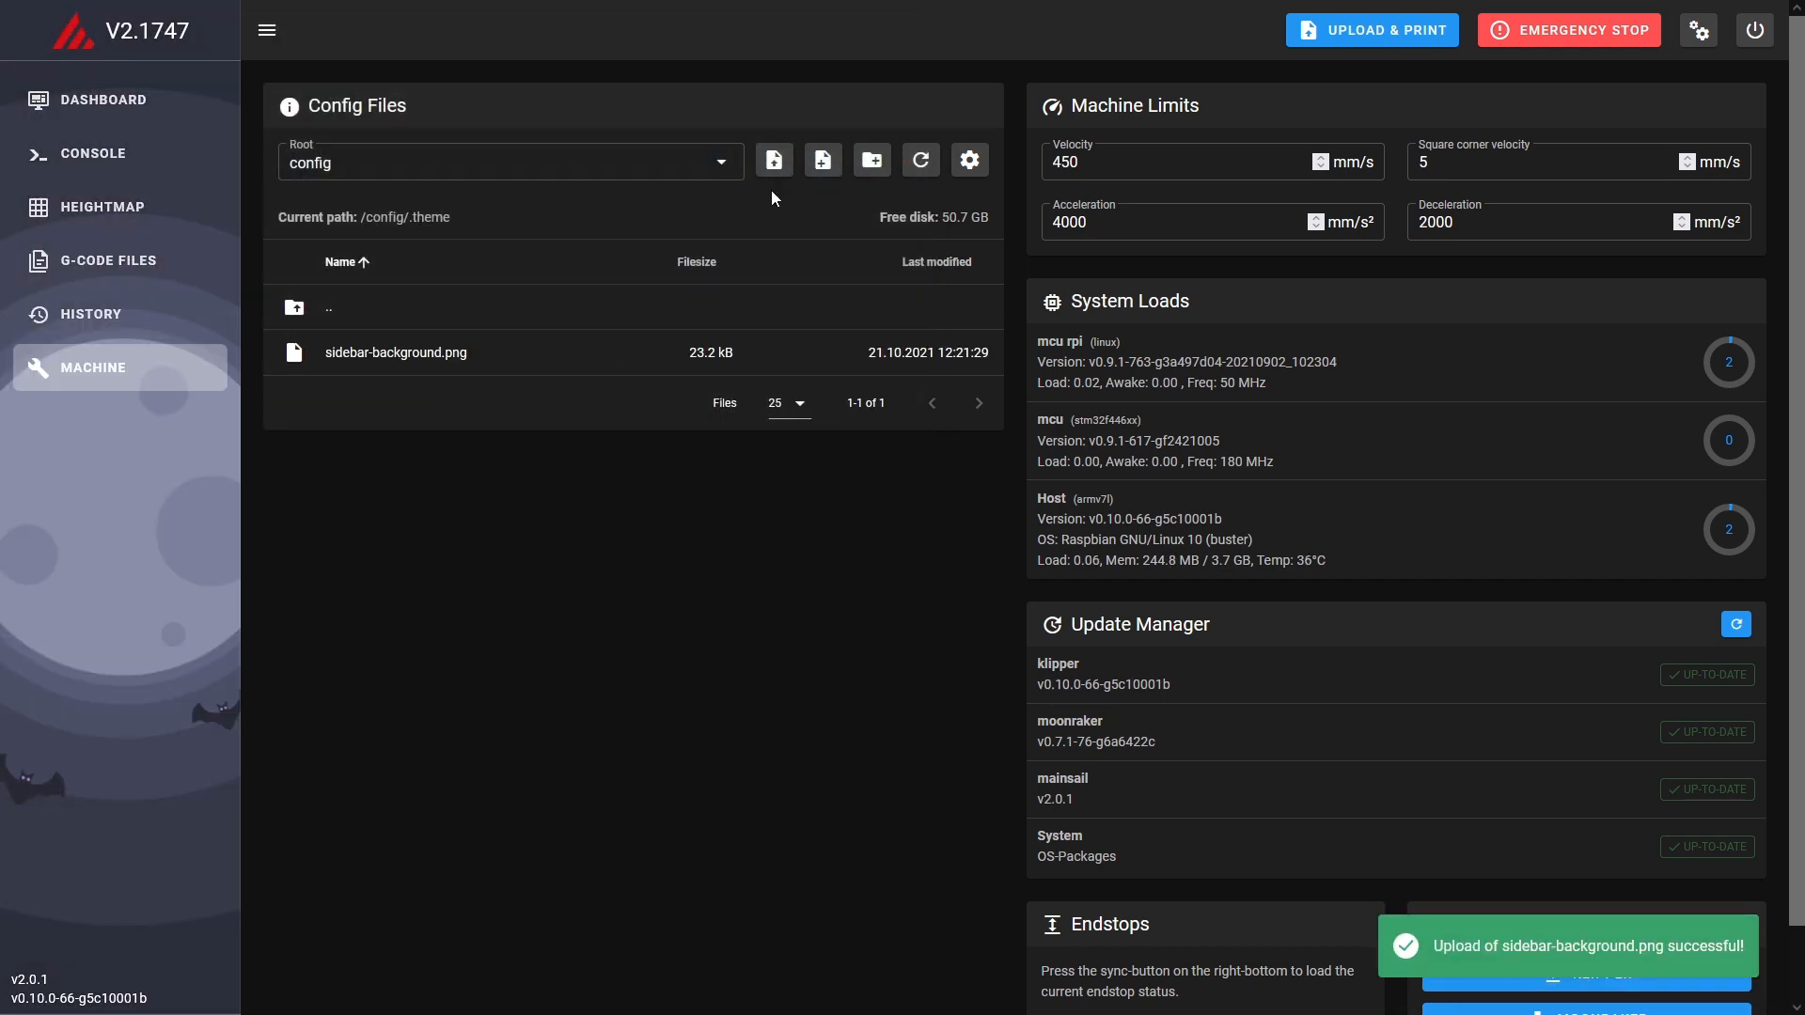
click(774, 160)
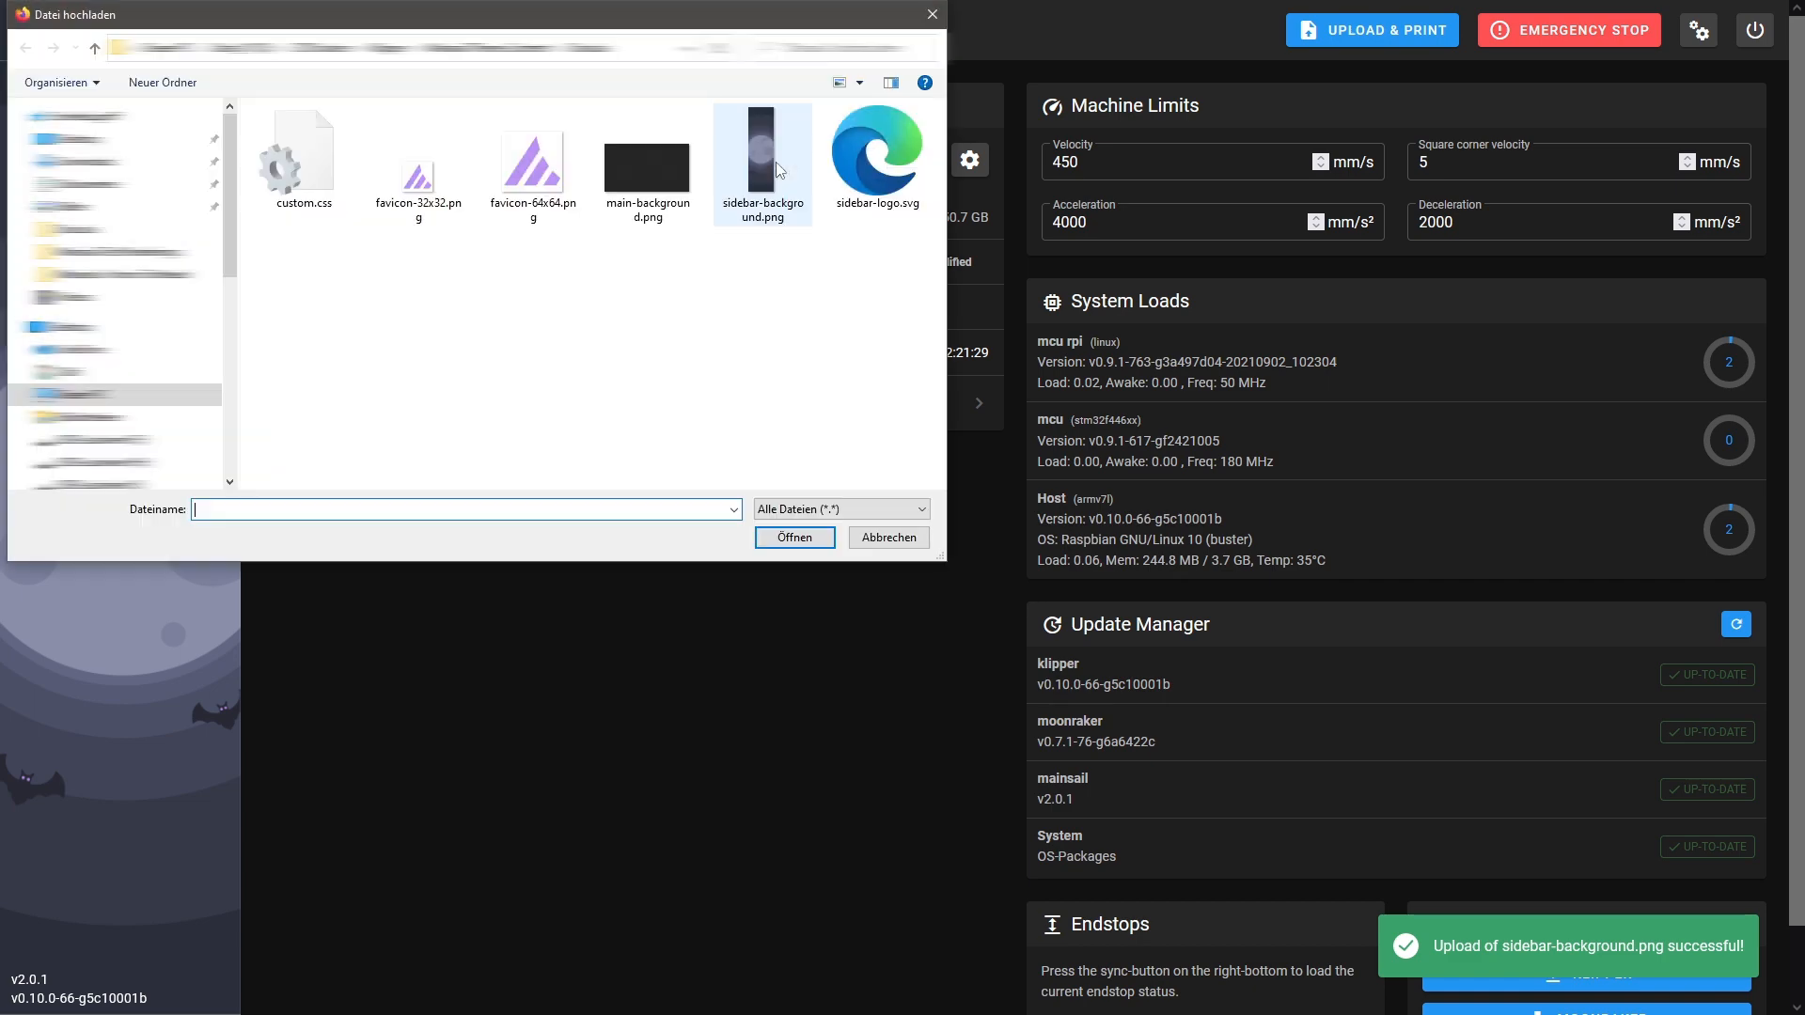
double_click(874, 155)
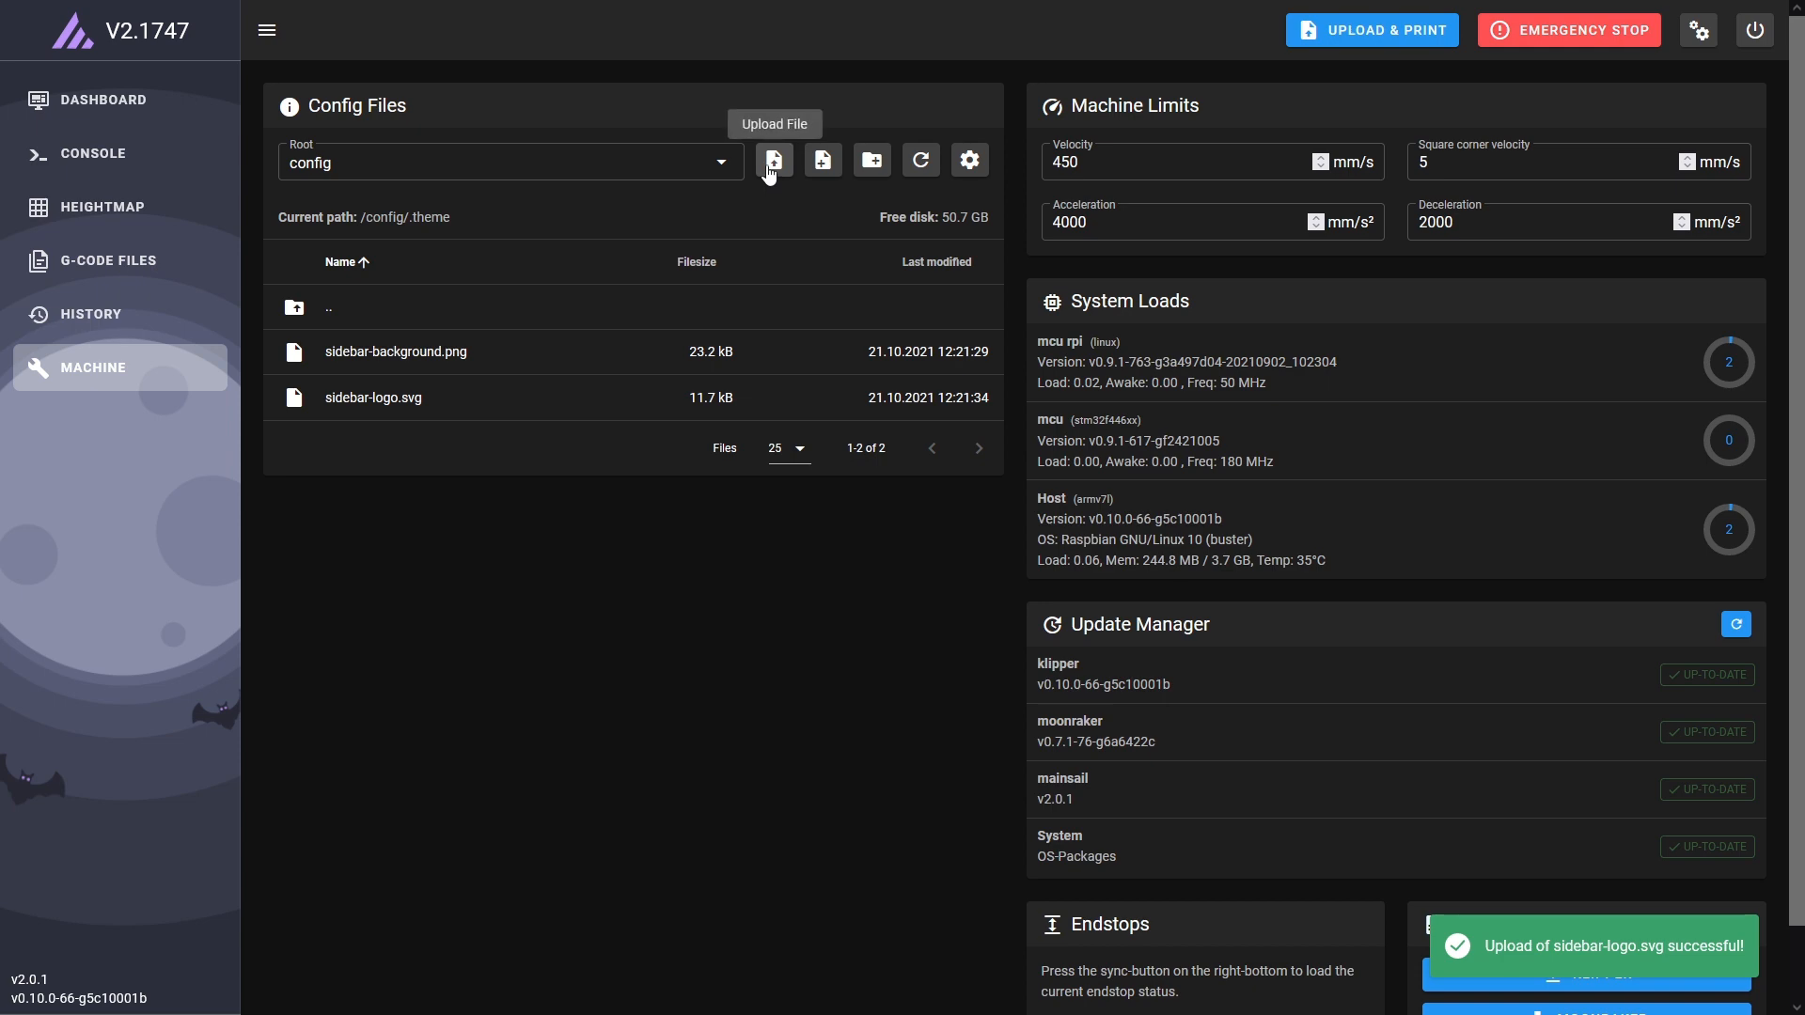
Upload custom.css into the .theme folder and view the dashboard.
click(768, 170)
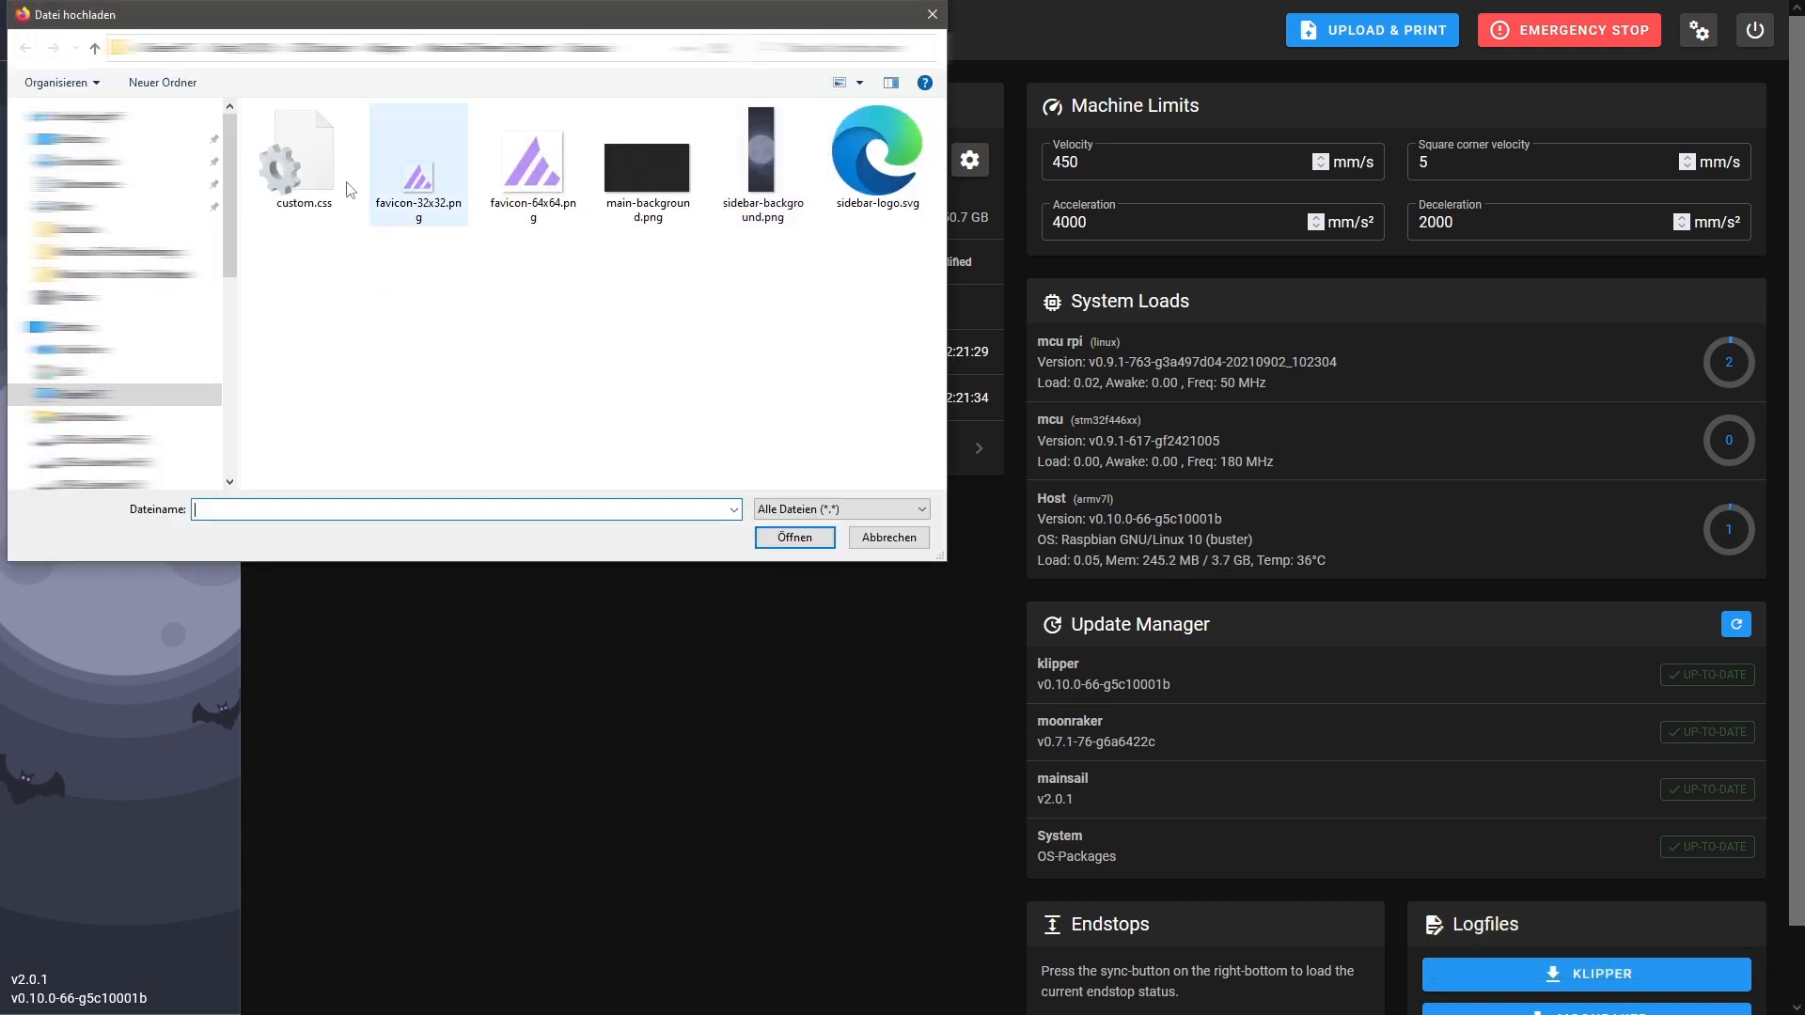
double_click(298, 162)
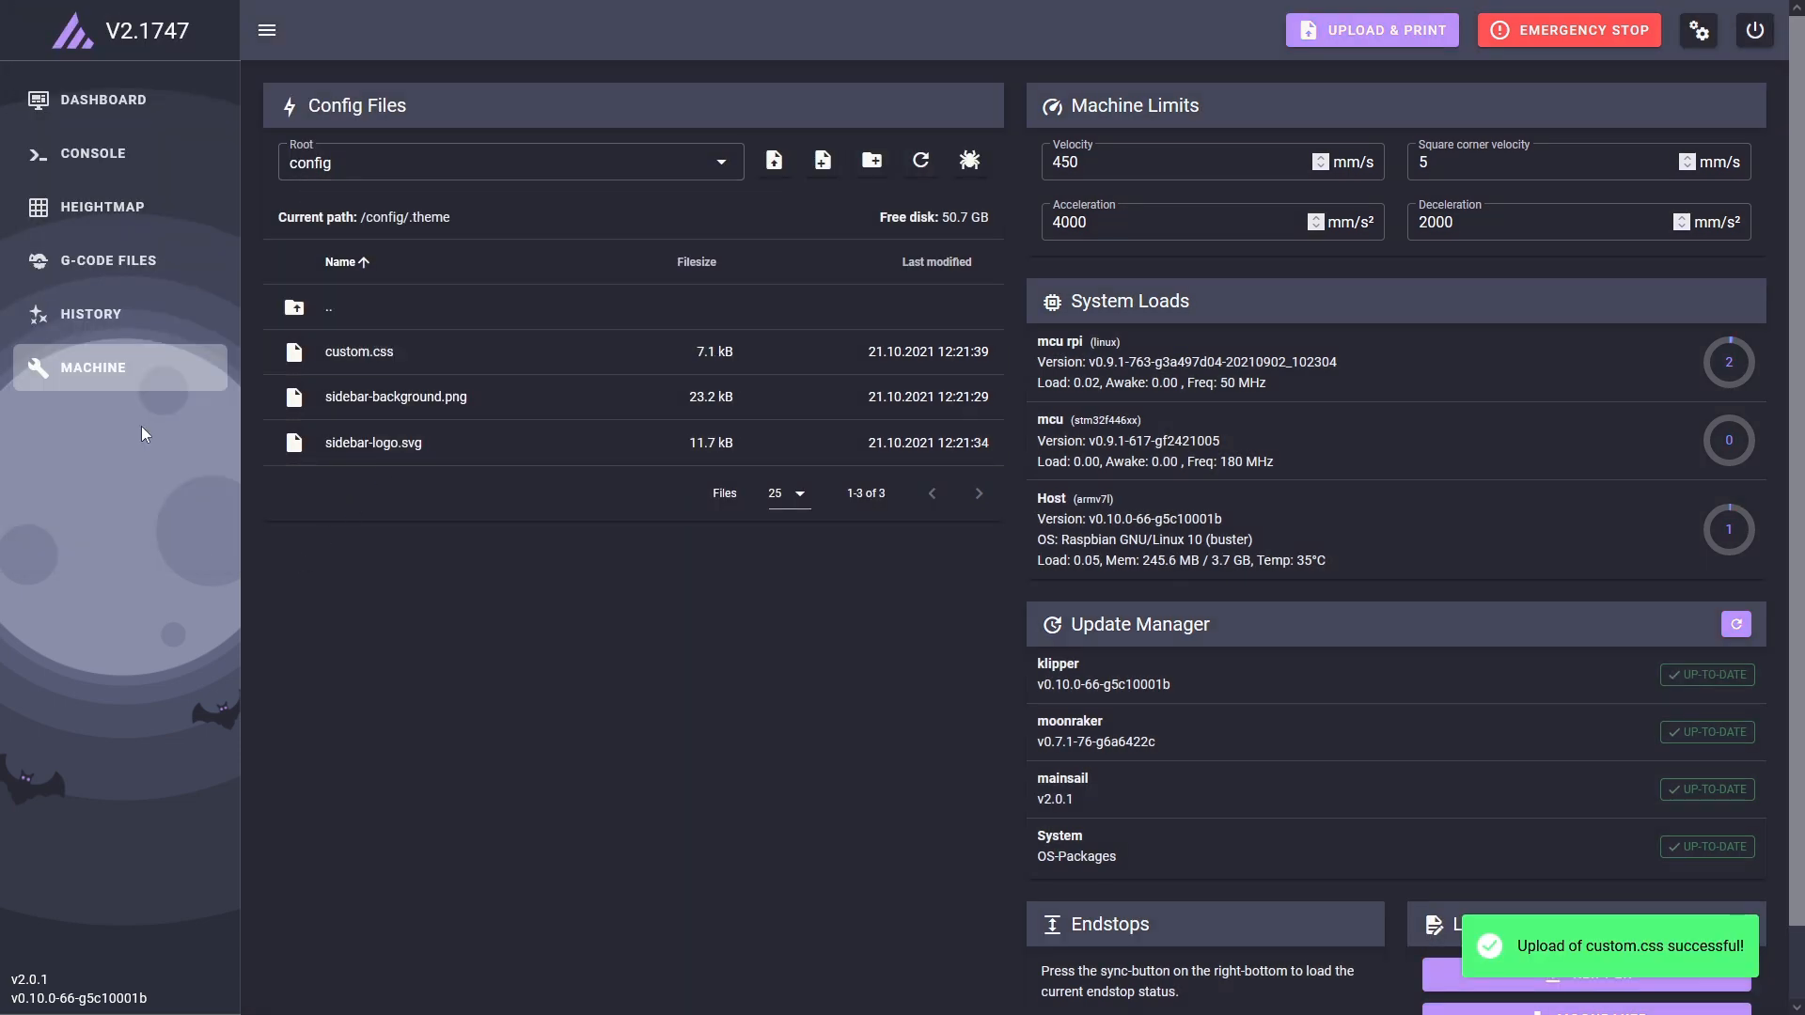
click(90, 115)
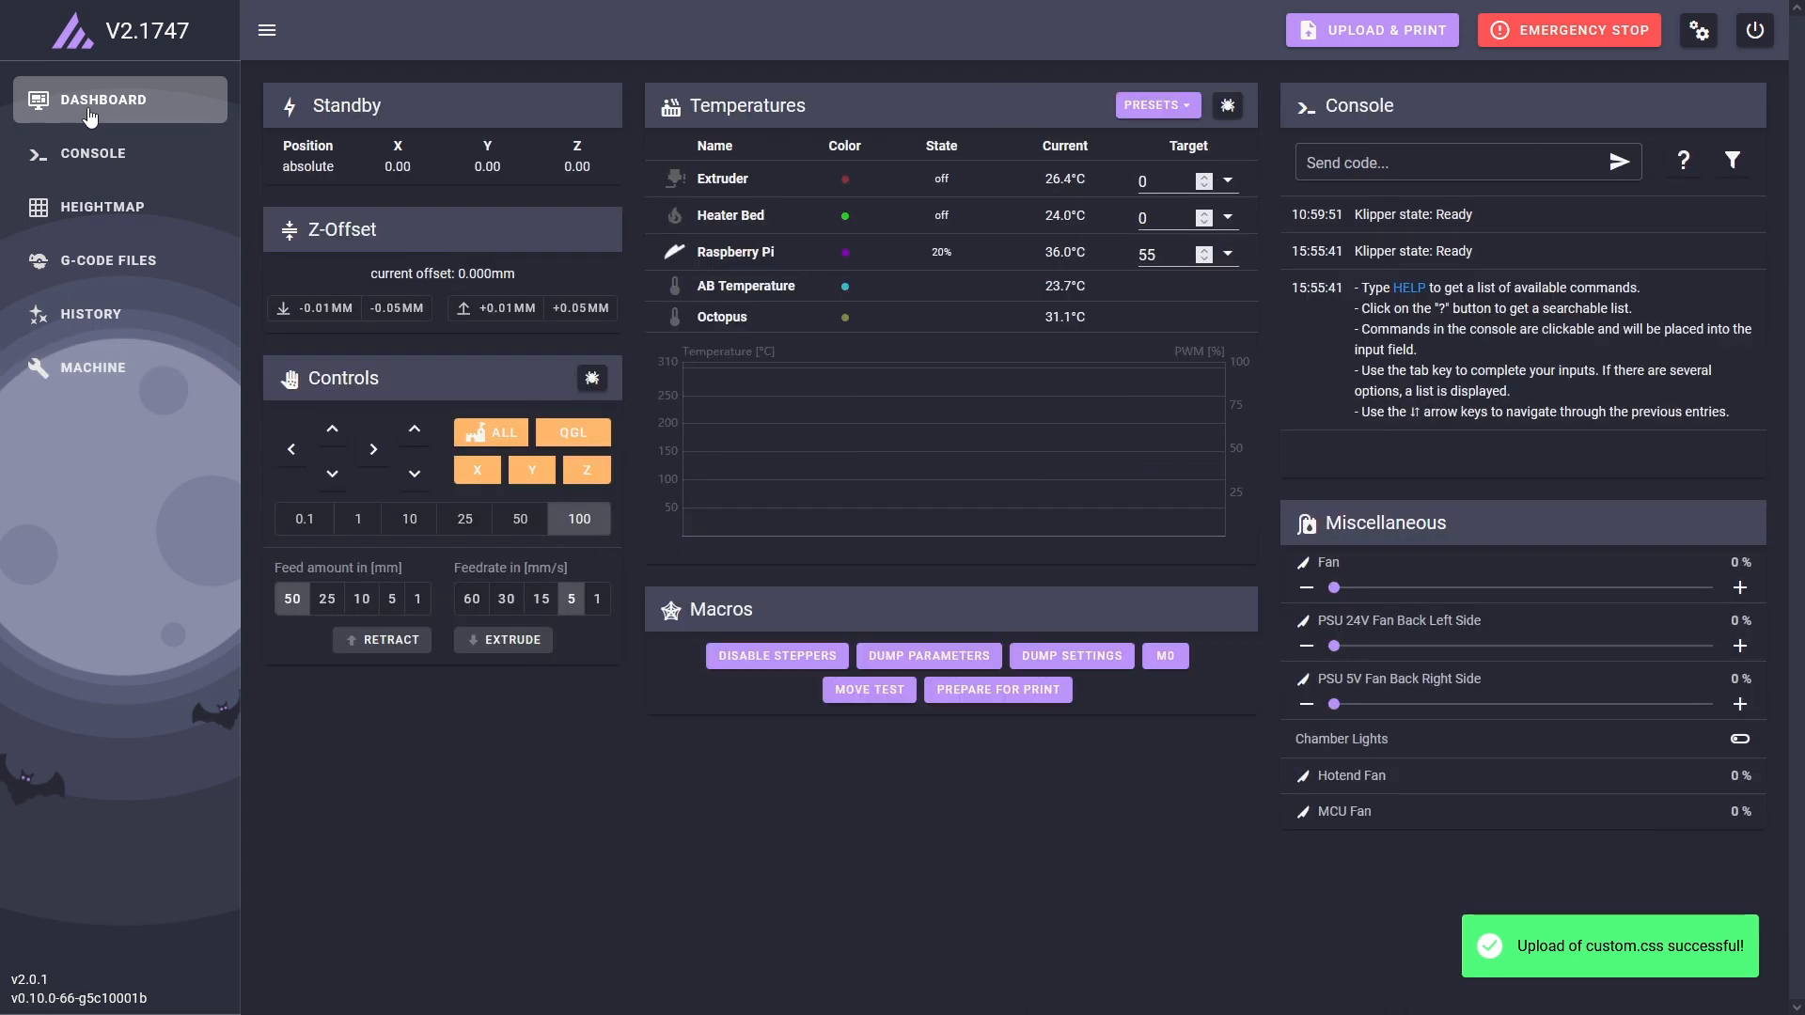